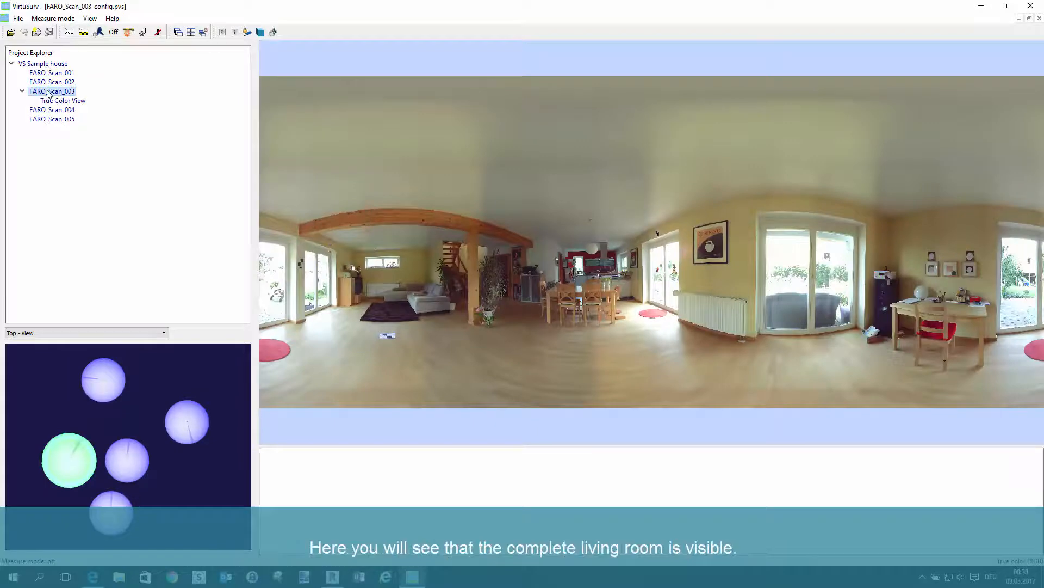
Look over the living room in the FARO_Scan_003 panorama
{"action": "scroll", "coordinate": [578, 299], "scroll_direction": "down", "scroll_amount": 1}
{"action": "scroll", "coordinate": [578, 299], "scroll_direction": "up", "scroll_amount": 1}
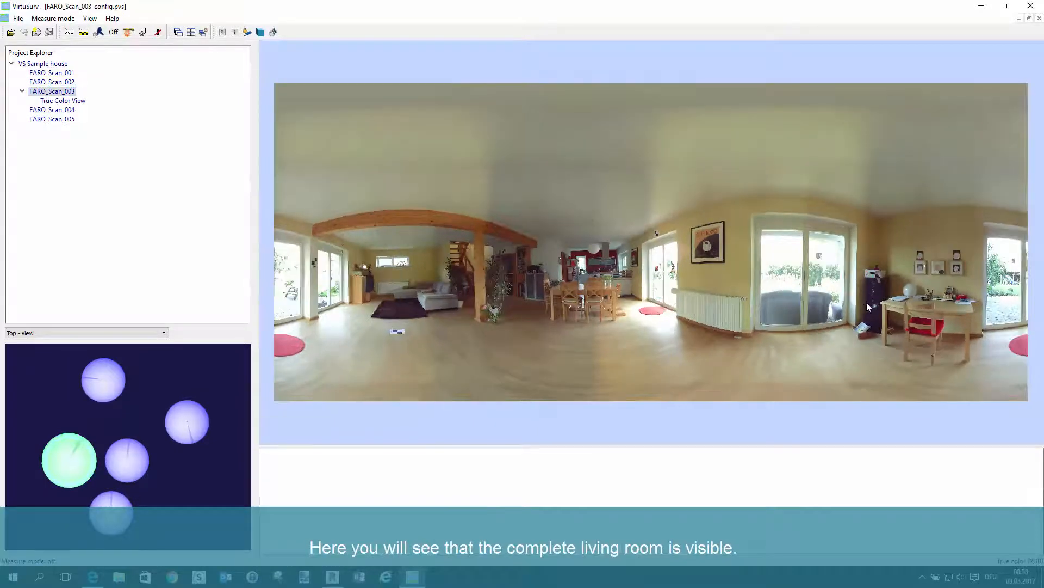
{"action": "scroll", "coordinate": [867, 307], "scroll_direction": "up", "scroll_amount": 2}
{"action": "scroll", "coordinate": [677, 252], "scroll_direction": "down", "scroll_amount": 3}
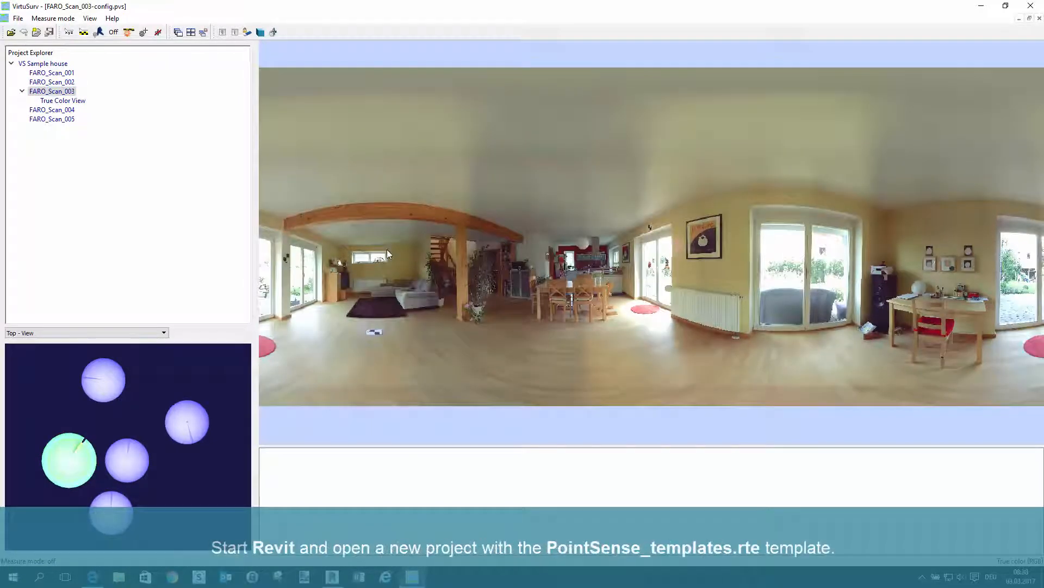
{"action": "scroll", "coordinate": [387, 249], "scroll_direction": "up", "scroll_amount": 2}
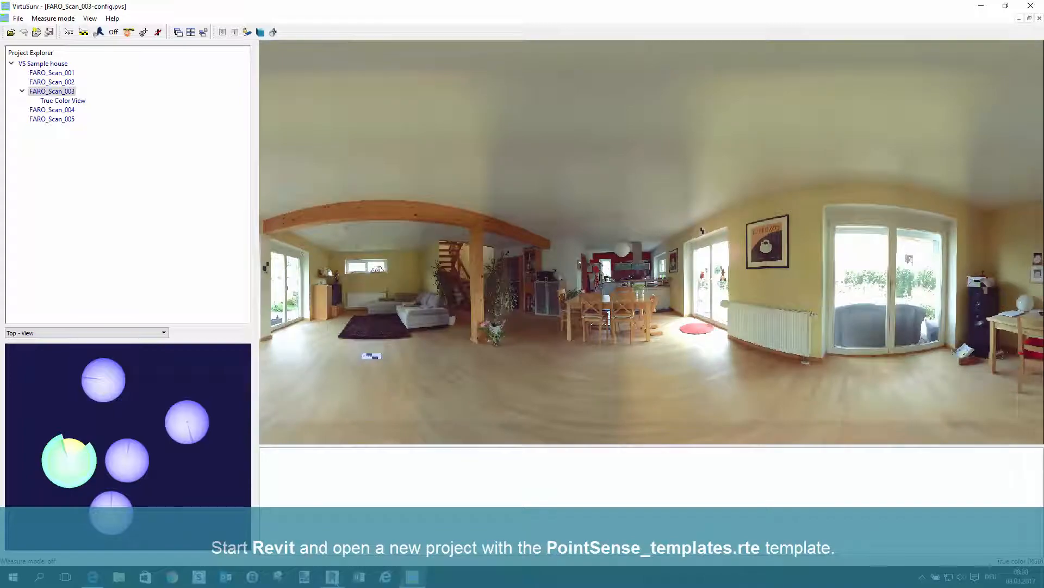
Switch to Revit, start a new project and browse for its template file
{"action": "left_click", "coordinate": [333, 576]}
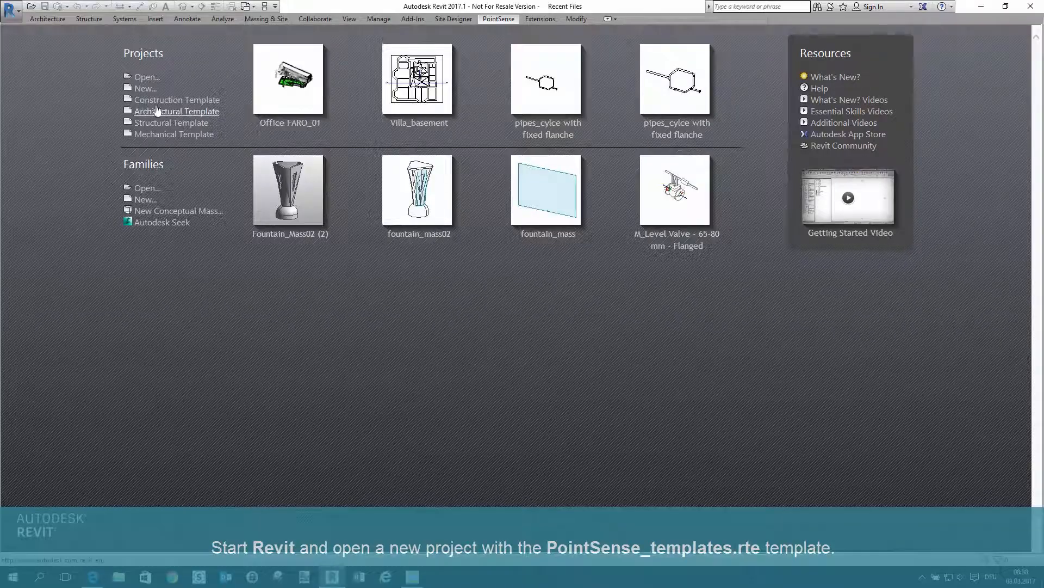
{"action": "left_click", "coordinate": [145, 89]}
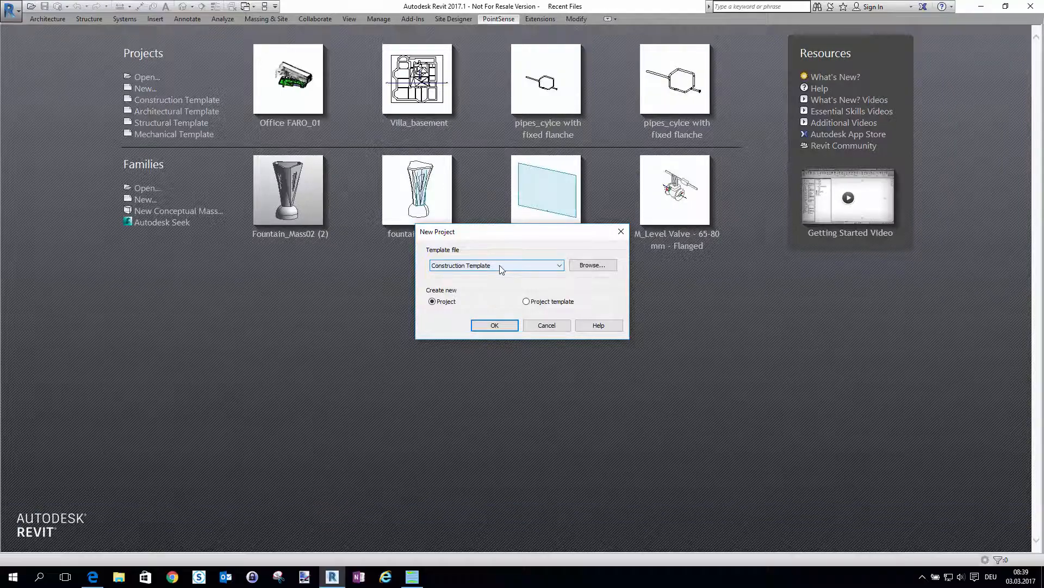
{"action": "left_click", "coordinate": [581, 270]}
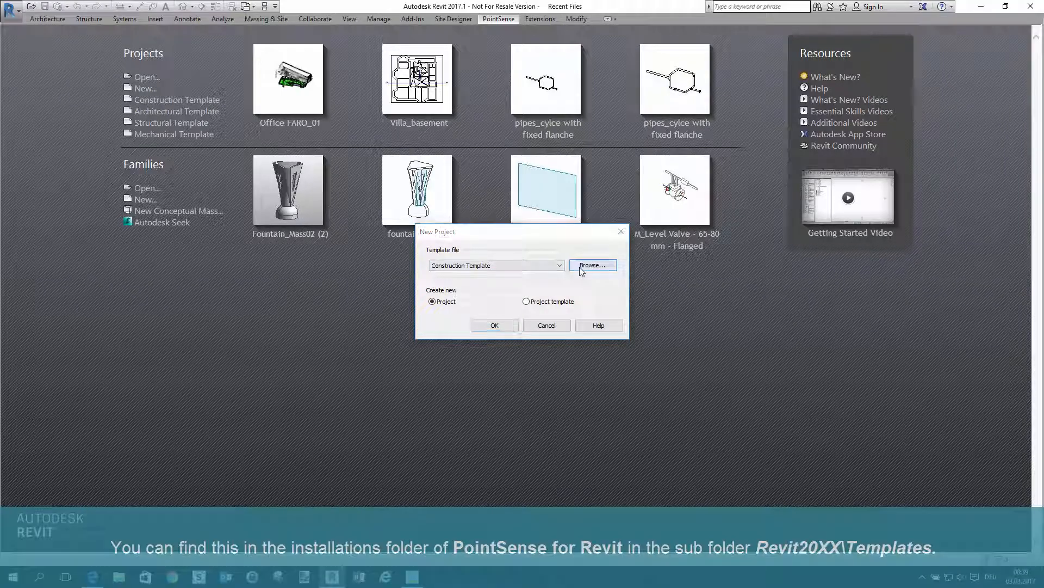
Go to the Revit2017\Templates folder of PointSense for Revit v17.5.12.20852 inside the FARO program folder on drive C
{"action": "left_click", "coordinate": [632, 177]}
{"action": "left_click", "coordinate": [407, 219]}
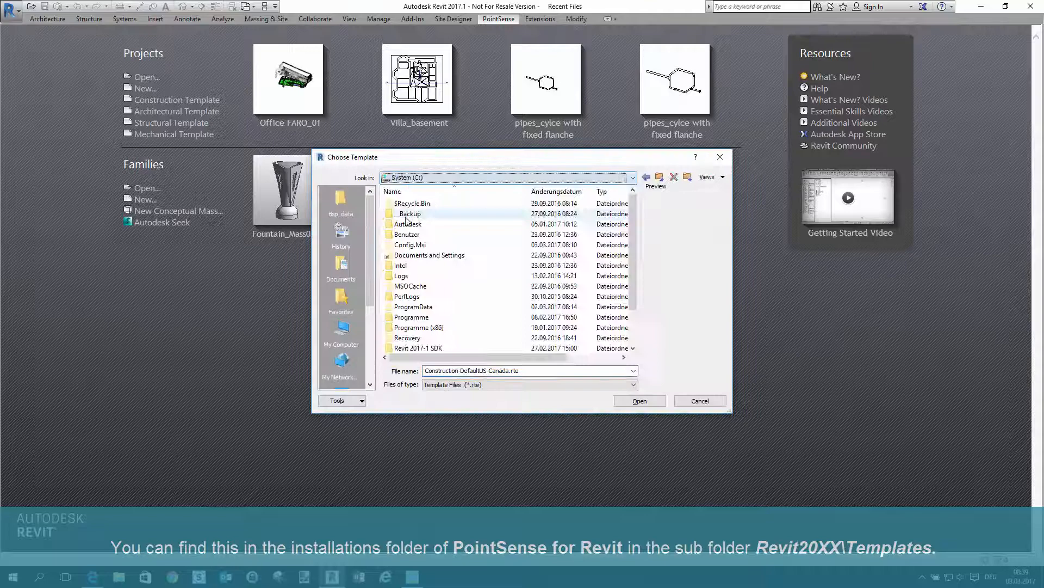
{"action": "double_click", "coordinate": [412, 317]}
{"action": "double_click", "coordinate": [413, 327]}
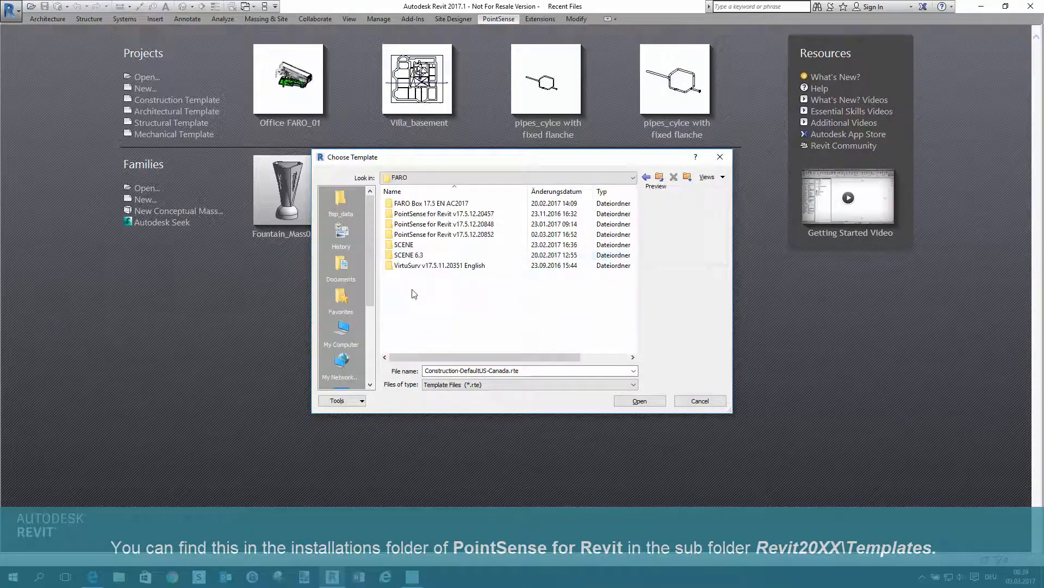
{"action": "double_click", "coordinate": [417, 235]}
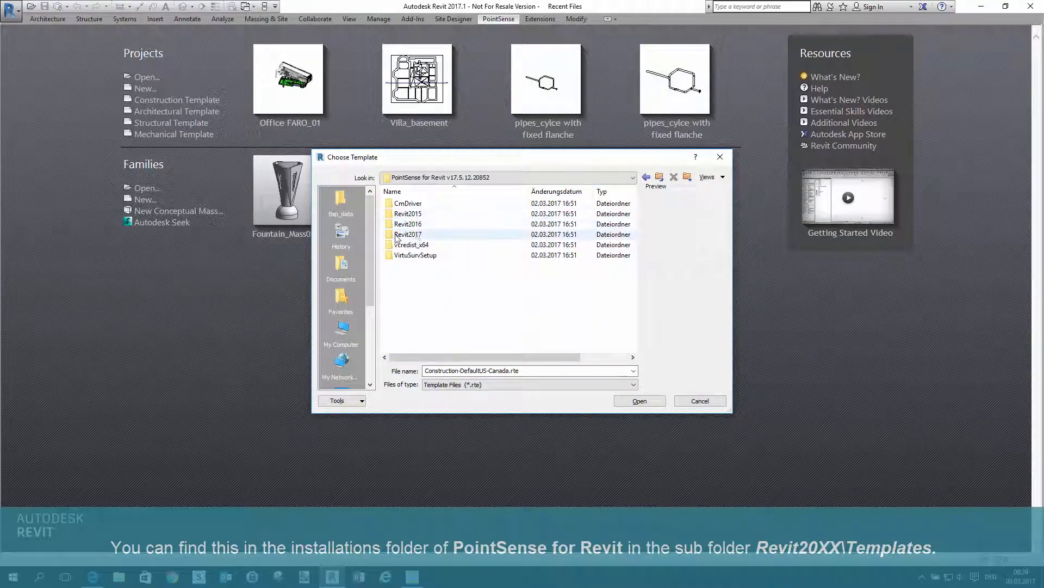
{"action": "double_click", "coordinate": [423, 234]}
{"action": "double_click", "coordinate": [416, 205]}
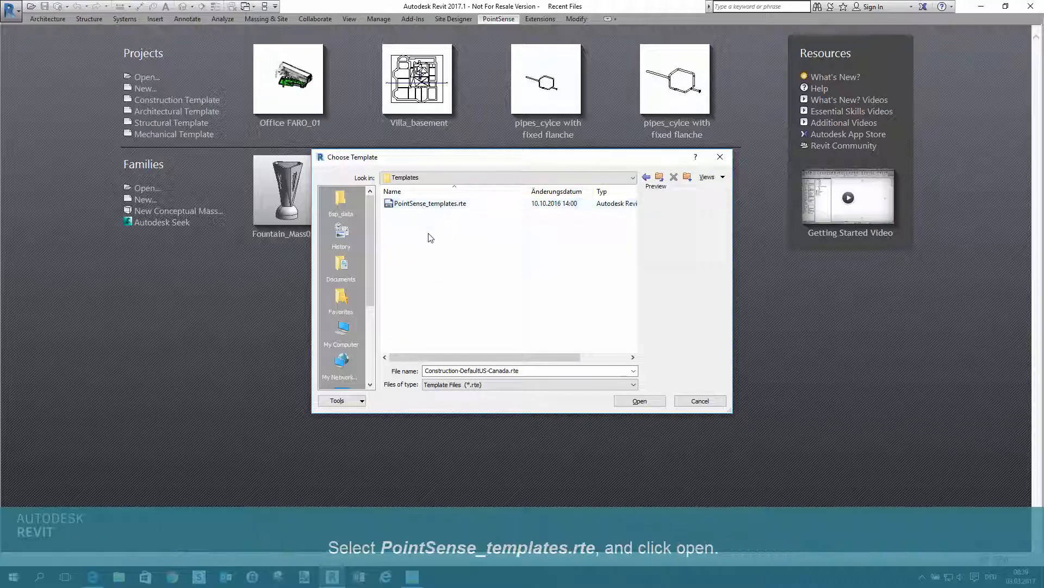
Create the new project from the PointSense_templates.rte template
{"action": "left_click", "coordinate": [441, 204]}
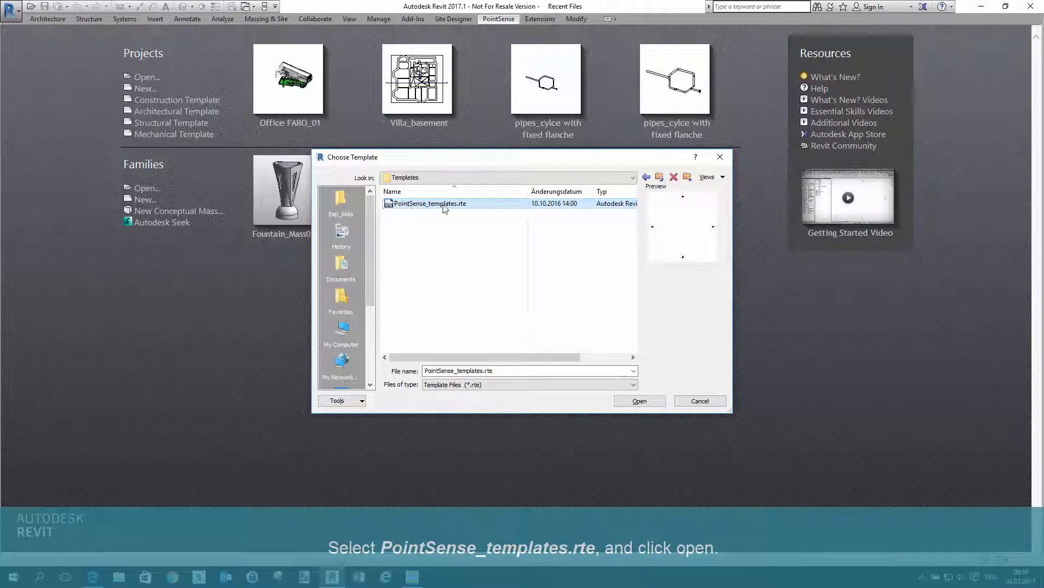
{"action": "left_click", "coordinate": [629, 401]}
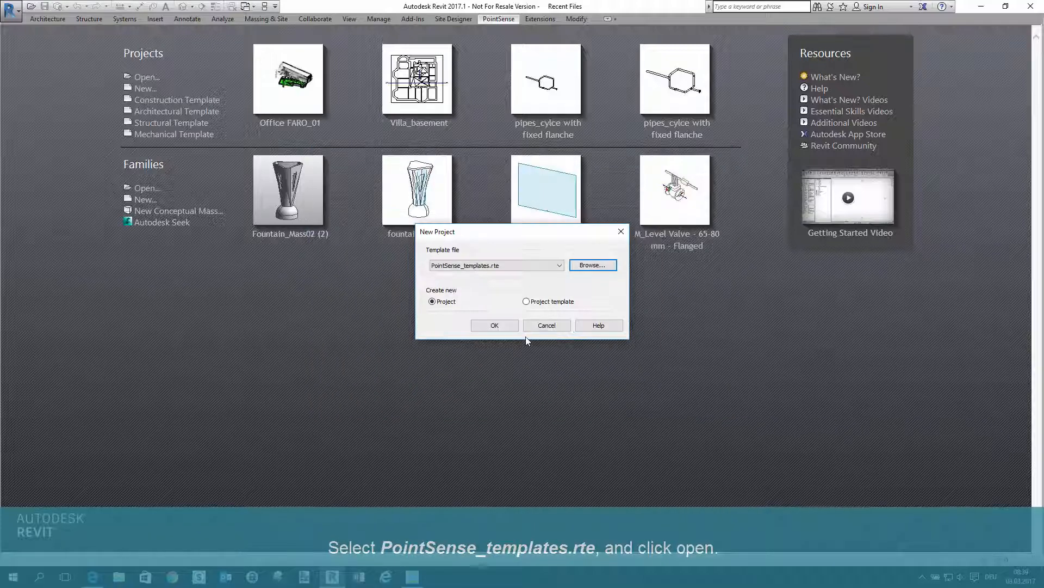
{"action": "left_click", "coordinate": [505, 325]}
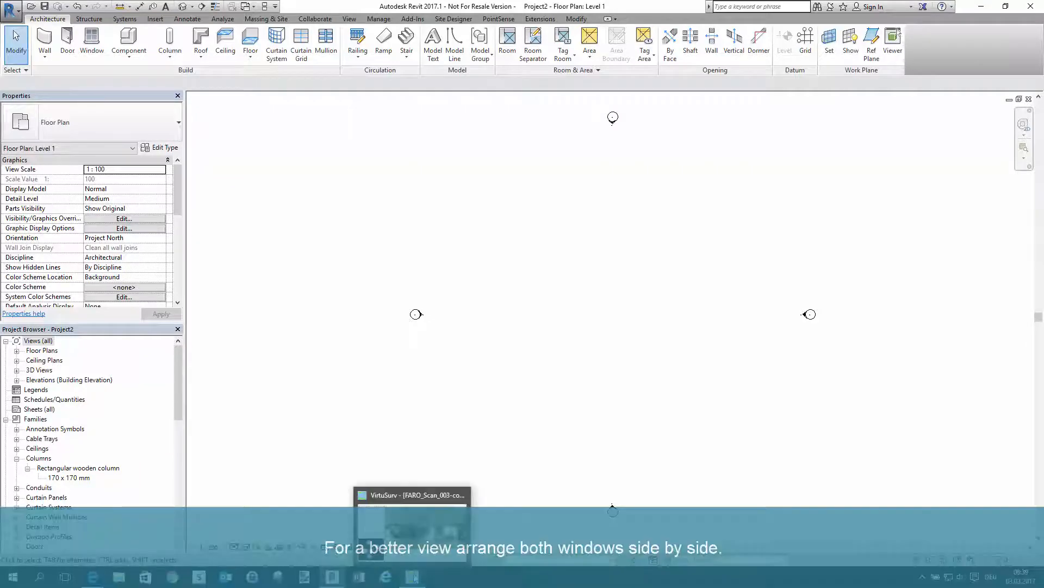
Arrange Revit and VirtuSurv side by side, and turn on Send to Revit in VirtuSurv
{"action": "left_click", "coordinate": [412, 576]}
{"action": "left_click_drag", "start_coordinate": [450, 14], "coordinate": [1042, 83]}
{"action": "left_click", "coordinate": [449, 70]}
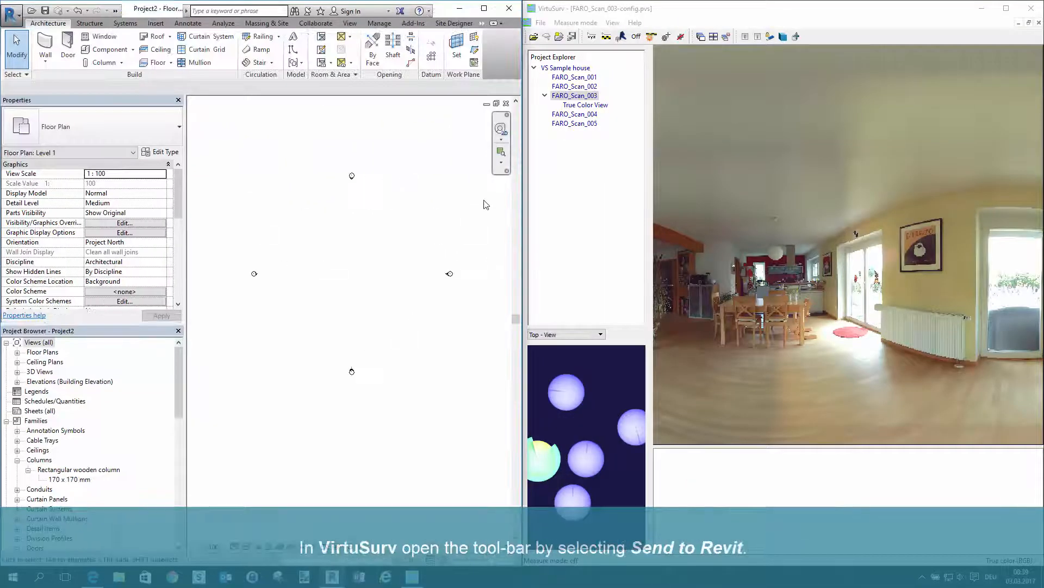
{"action": "left_click", "coordinate": [674, 14]}
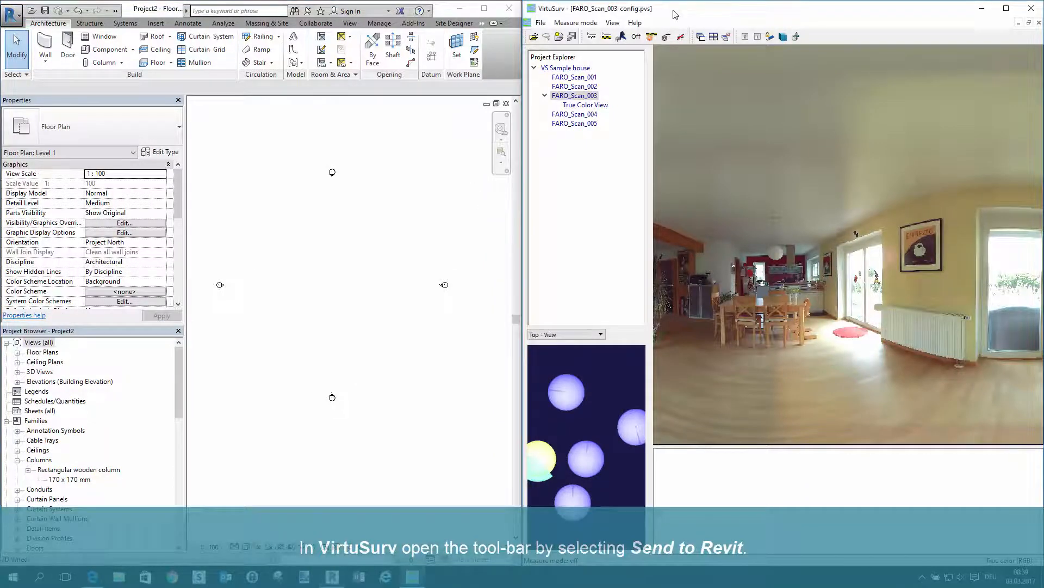
{"action": "left_click", "coordinate": [622, 37]}
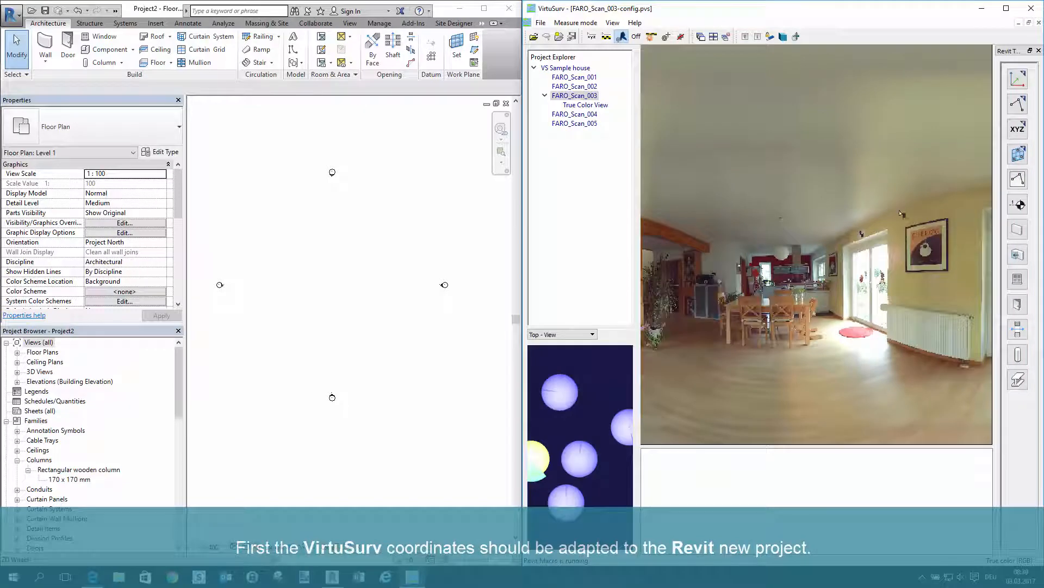
Set the project origin at a floor point near the wooden post in FARO_Scan_003, affecting shared coordinates
{"action": "scroll", "coordinate": [909, 233], "scroll_direction": "down", "scroll_amount": 3}
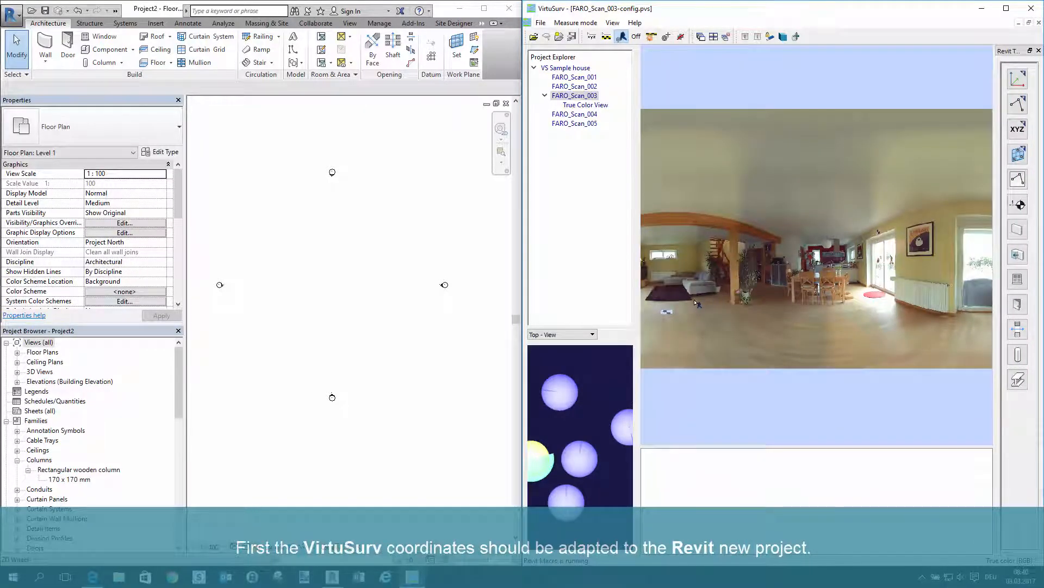
{"action": "scroll", "coordinate": [708, 278], "scroll_direction": "up", "scroll_amount": 2}
{"action": "left_click", "coordinate": [1018, 79]}
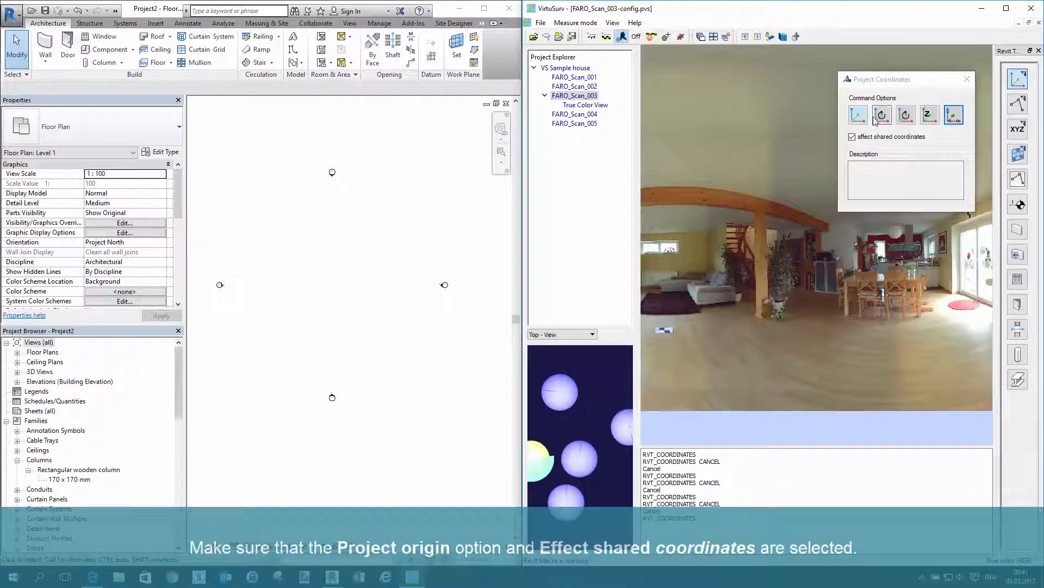
{"action": "left_click", "coordinate": [859, 117]}
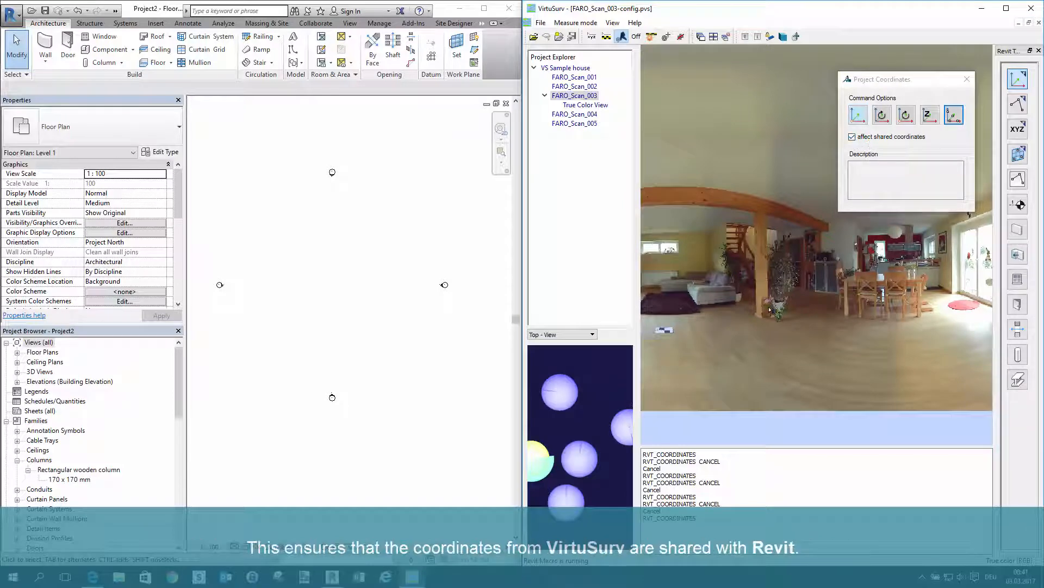
{"action": "scroll", "coordinate": [767, 326], "scroll_direction": "up", "scroll_amount": 5}
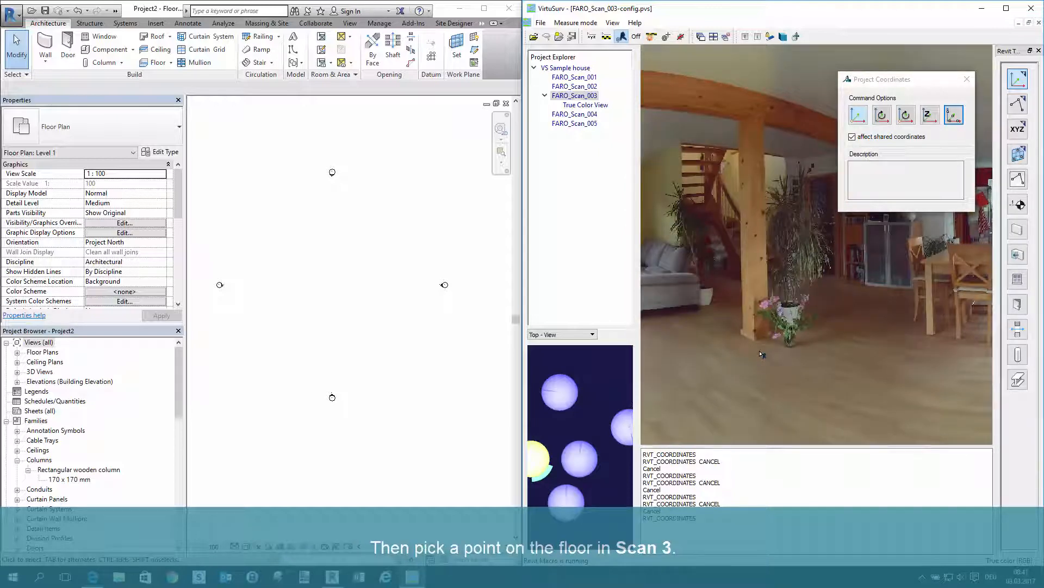
{"action": "left_click", "coordinate": [762, 354]}
{"action": "left_click", "coordinate": [584, 289]}
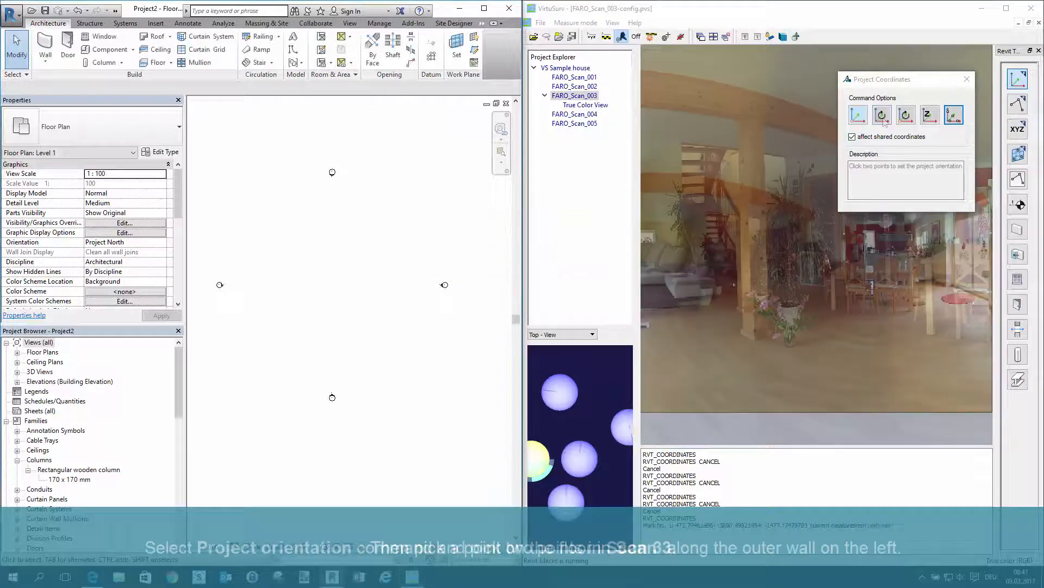
Set the project orientation with two points along the left outer wall in FARO_Scan_003
{"action": "left_click", "coordinate": [883, 117]}
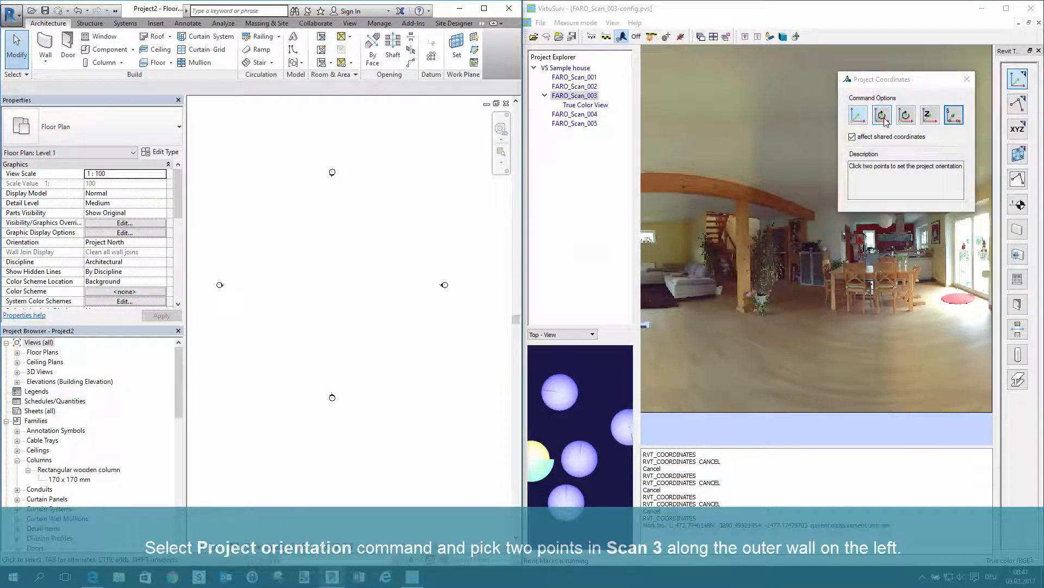
{"action": "left_click", "coordinate": [886, 122]}
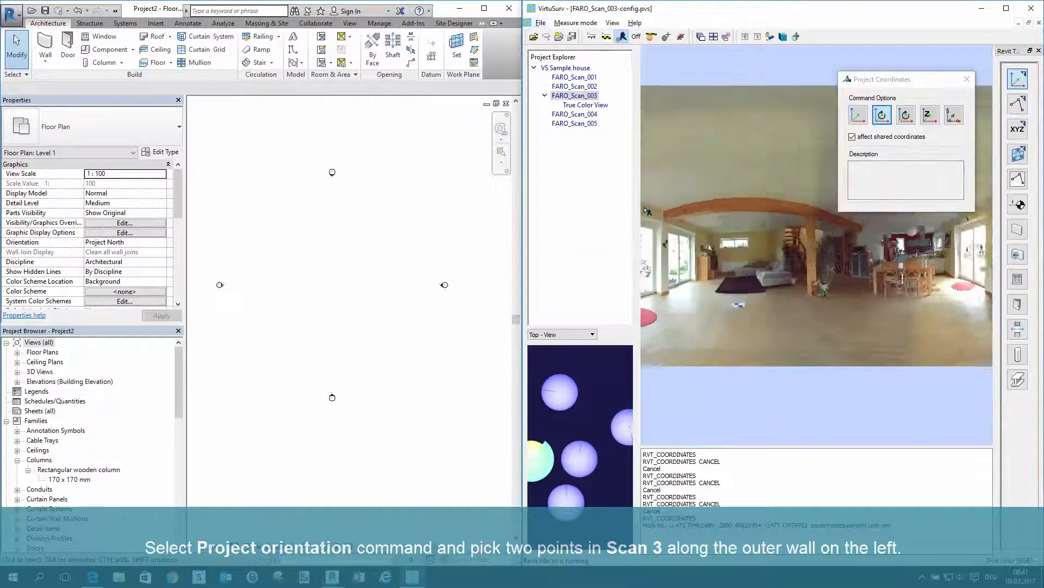
{"action": "scroll", "coordinate": [651, 234], "scroll_direction": "up", "scroll_amount": 4}
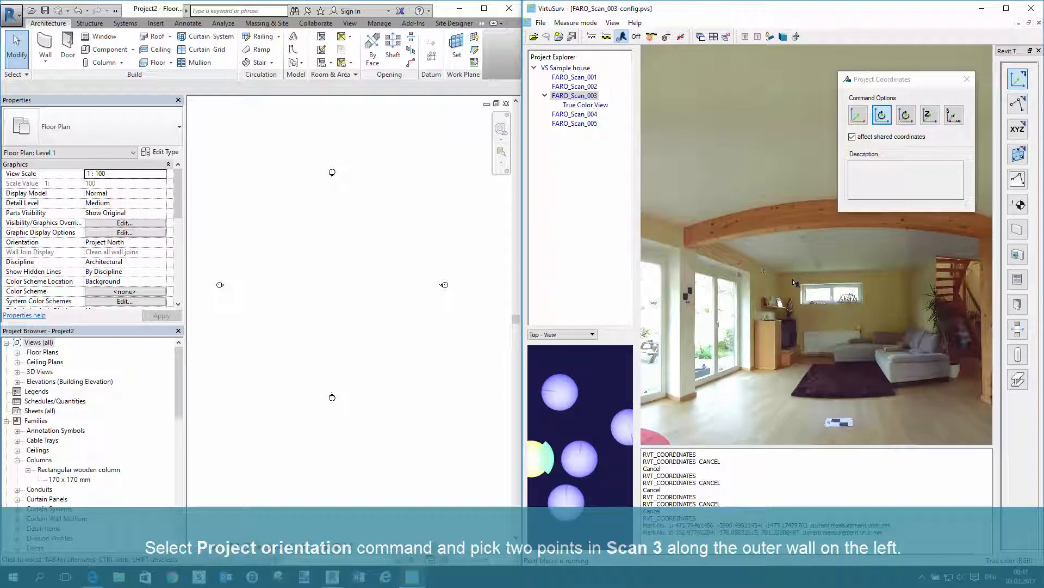
{"action": "left_click", "coordinate": [775, 284]}
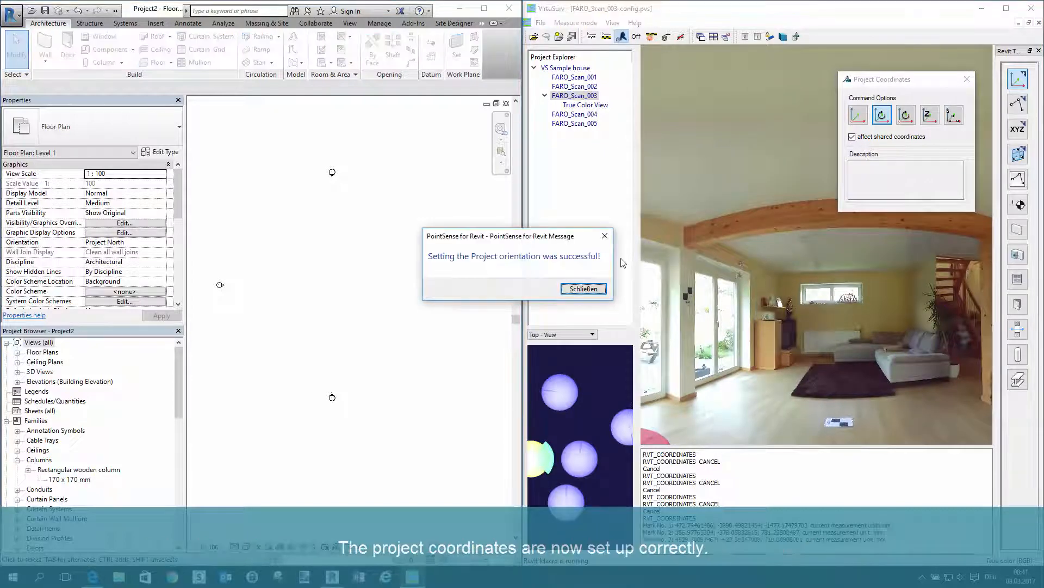
{"action": "left_click", "coordinate": [583, 288]}
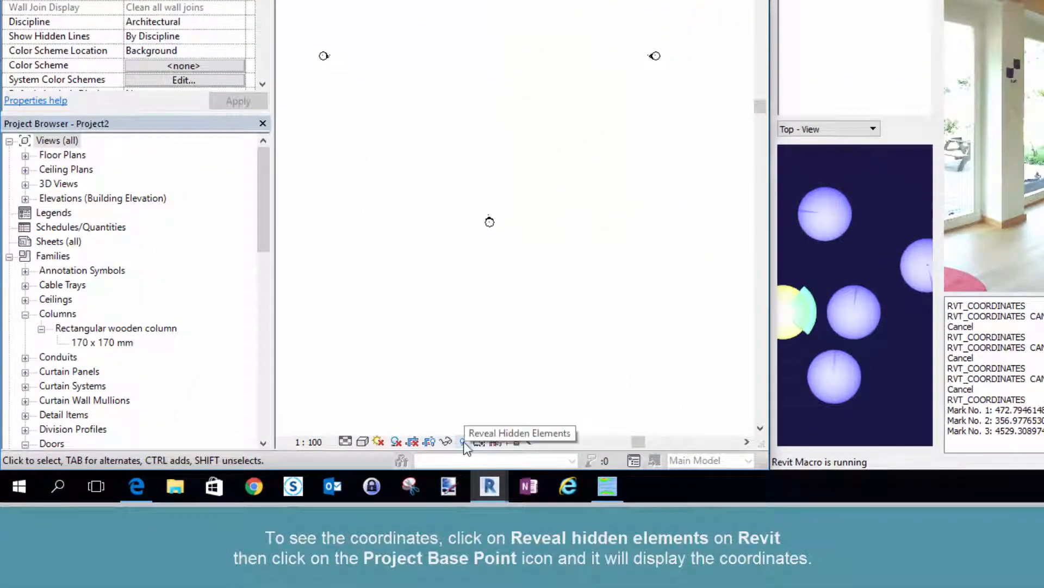
Reveal the hidden elements in Revit's floor plan and select the Project Base Point to check its coordinates
{"action": "left_click", "coordinate": [464, 441]}
{"action": "scroll", "coordinate": [533, 224], "scroll_direction": "down", "scroll_amount": 3}
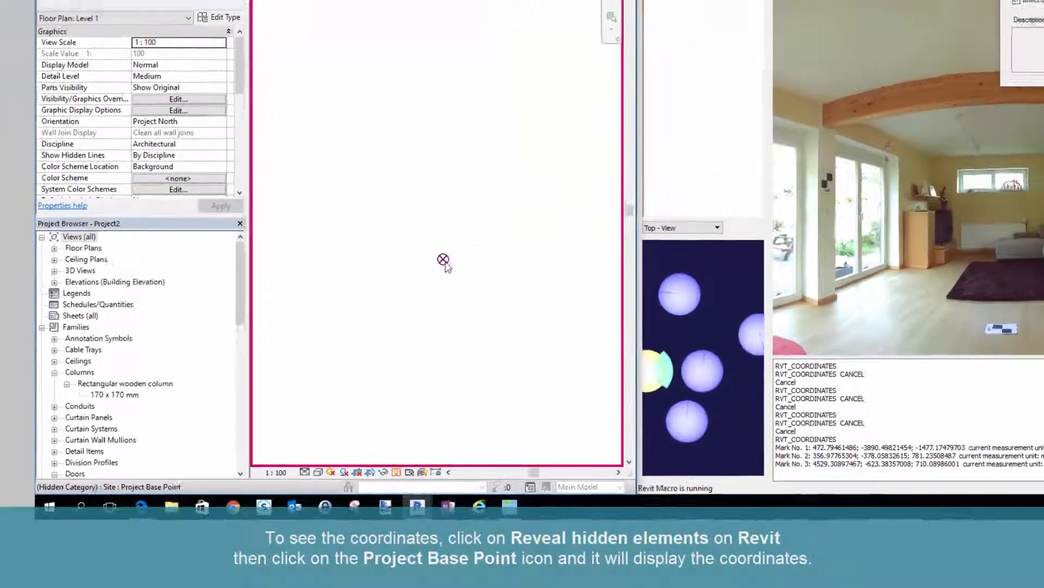
{"action": "left_click", "coordinate": [522, 170]}
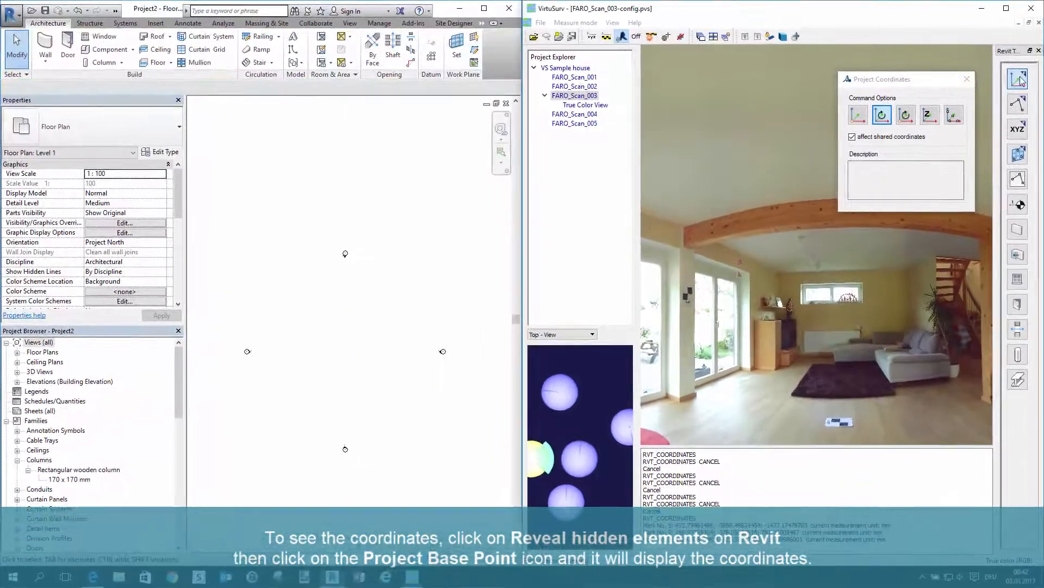
Leave the project coordinates command in VirtuSurv and create a level from a ceiling point in FARO_Scan_003
{"action": "left_click", "coordinate": [1023, 80]}
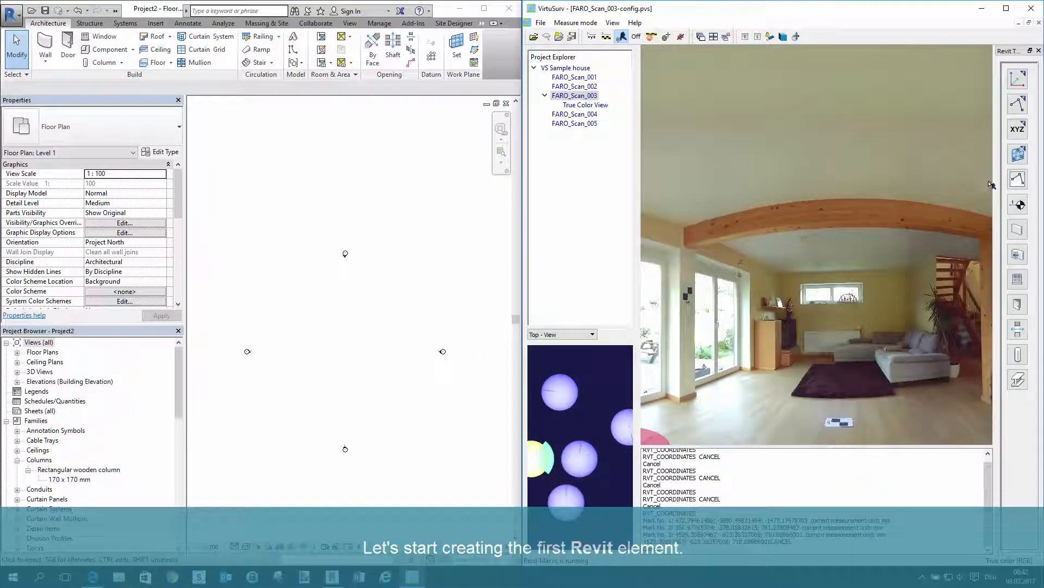
{"action": "left_click", "coordinate": [1019, 207]}
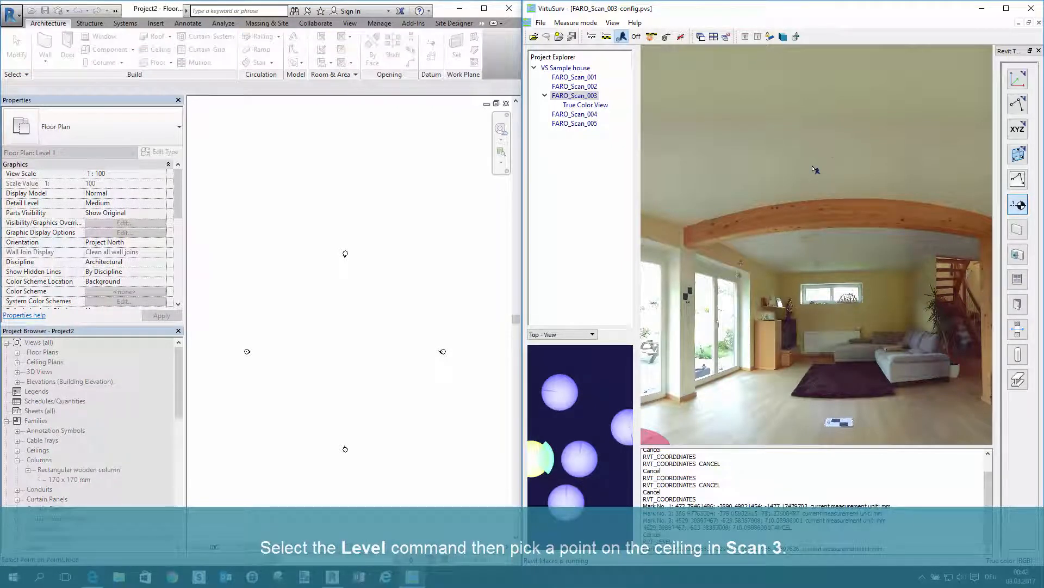
{"action": "left_click", "coordinate": [815, 170]}
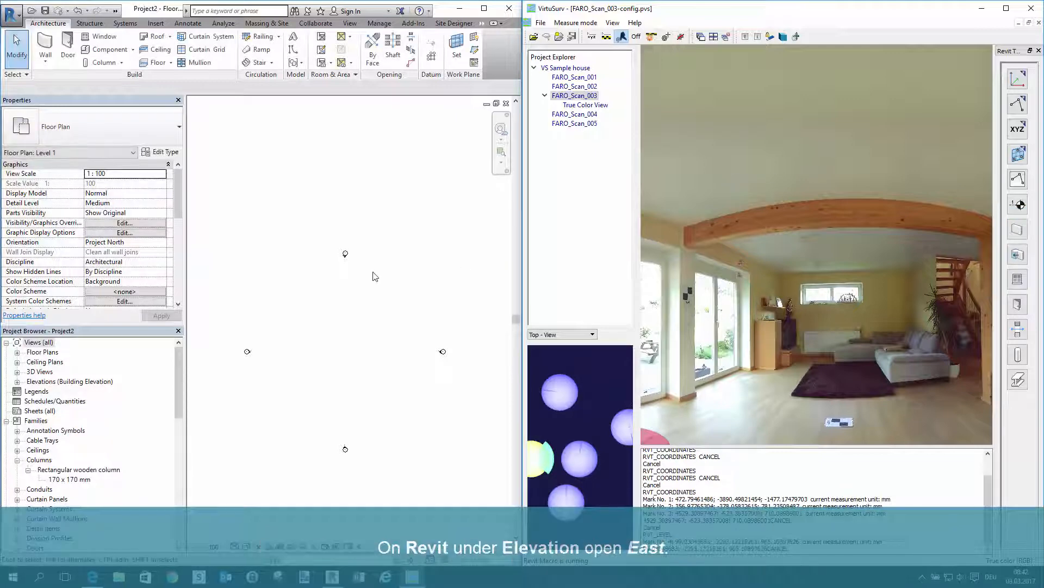
Open the East elevation in Revit and examine the level lines
{"action": "left_click", "coordinate": [17, 382]}
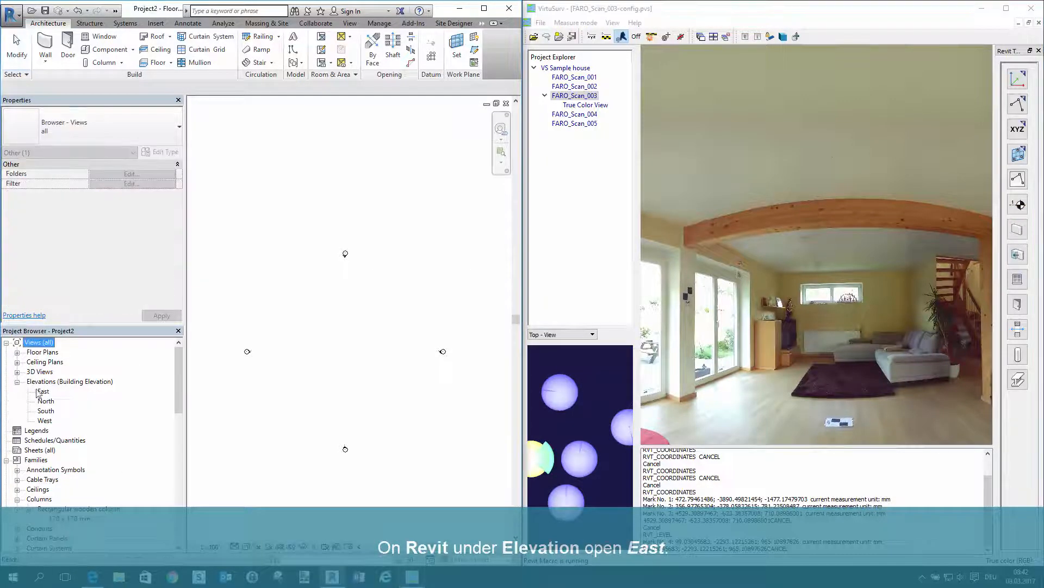
{"action": "double_click", "coordinate": [44, 391]}
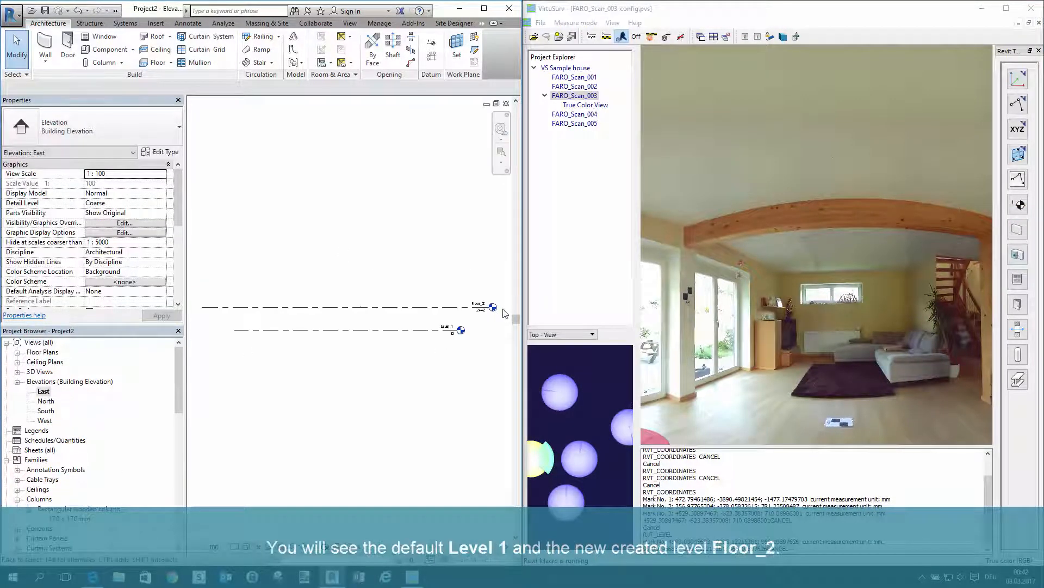
{"action": "scroll", "coordinate": [503, 313], "scroll_direction": "up", "scroll_amount": 2}
{"action": "left_click", "coordinate": [486, 306]}
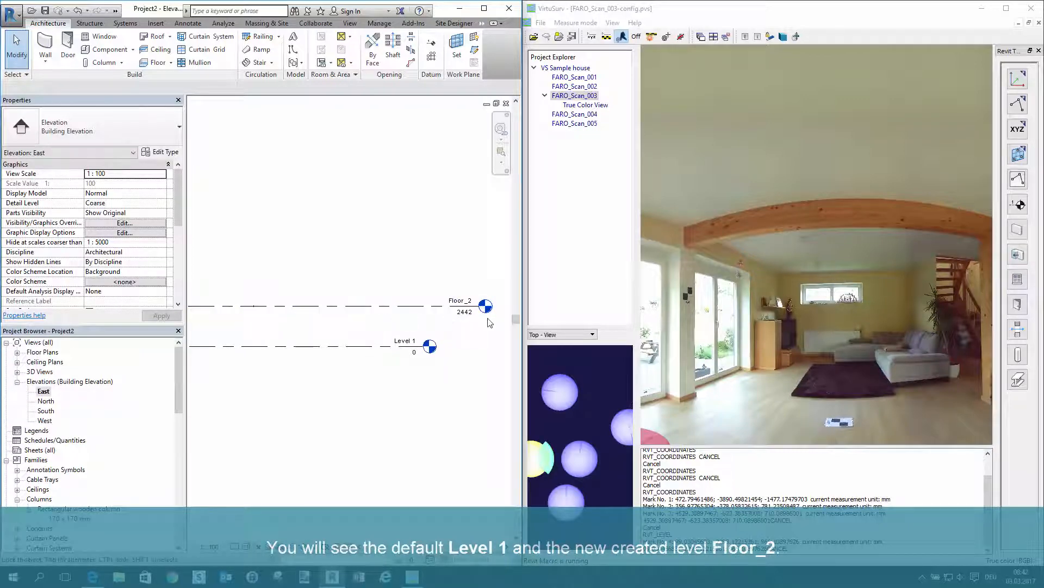
{"action": "scroll", "coordinate": [482, 324], "scroll_direction": "down", "scroll_amount": 3}
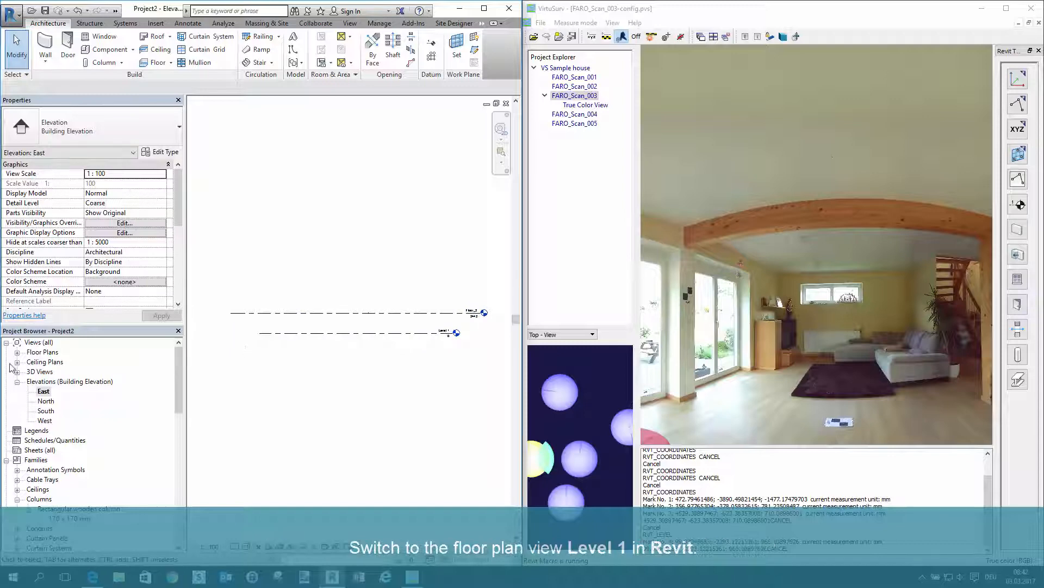
Open Revit's Level 1 floor plan and set VirtuSurv's Wall command to level auto mode, Generic - 200mm, Standard point mode and continuous wall
{"action": "left_click", "coordinate": [17, 353]}
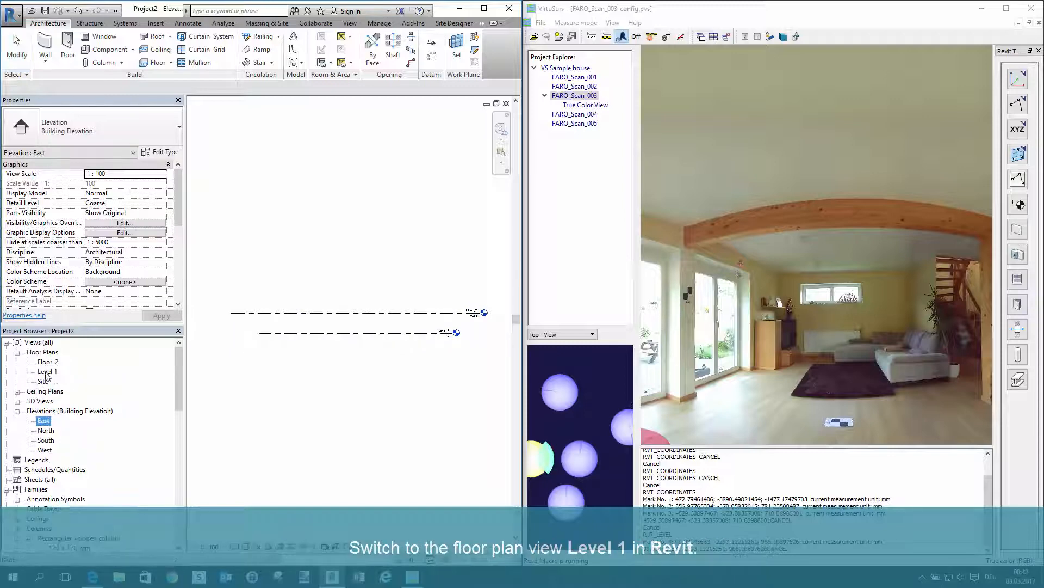
{"action": "double_click", "coordinate": [46, 372]}
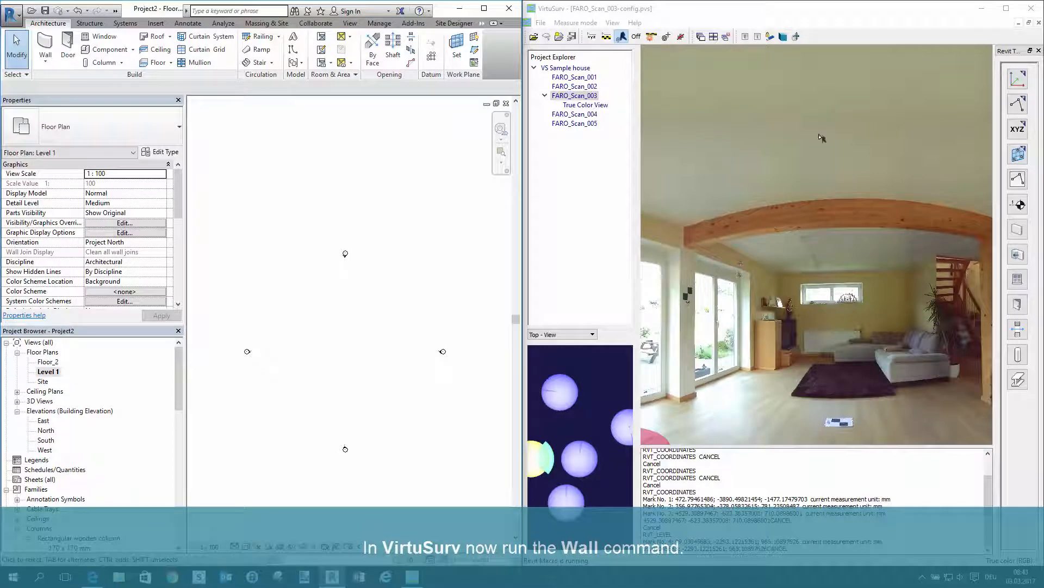
{"action": "left_click", "coordinate": [1018, 231]}
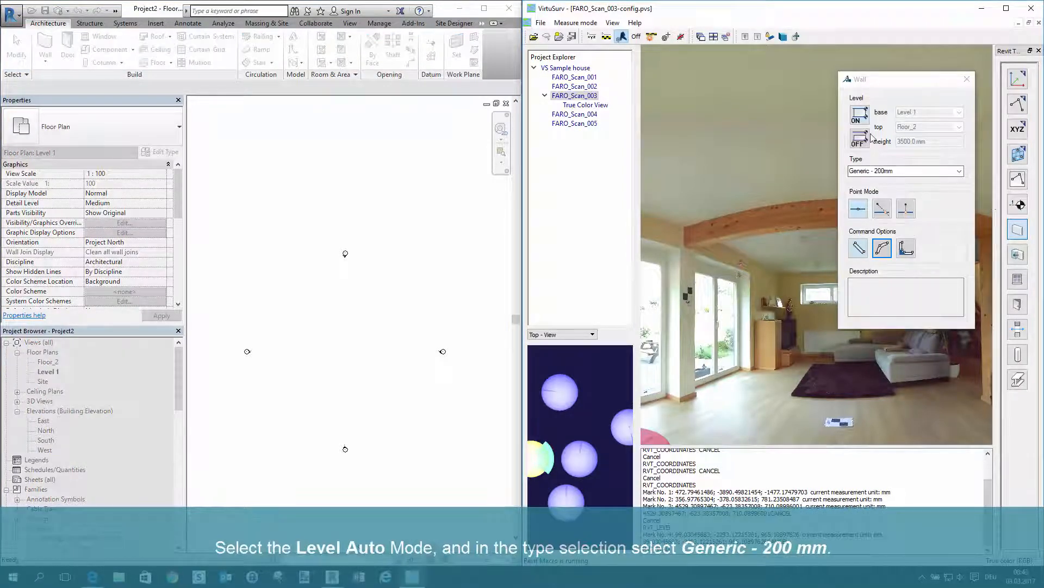
{"action": "left_click", "coordinate": [861, 115]}
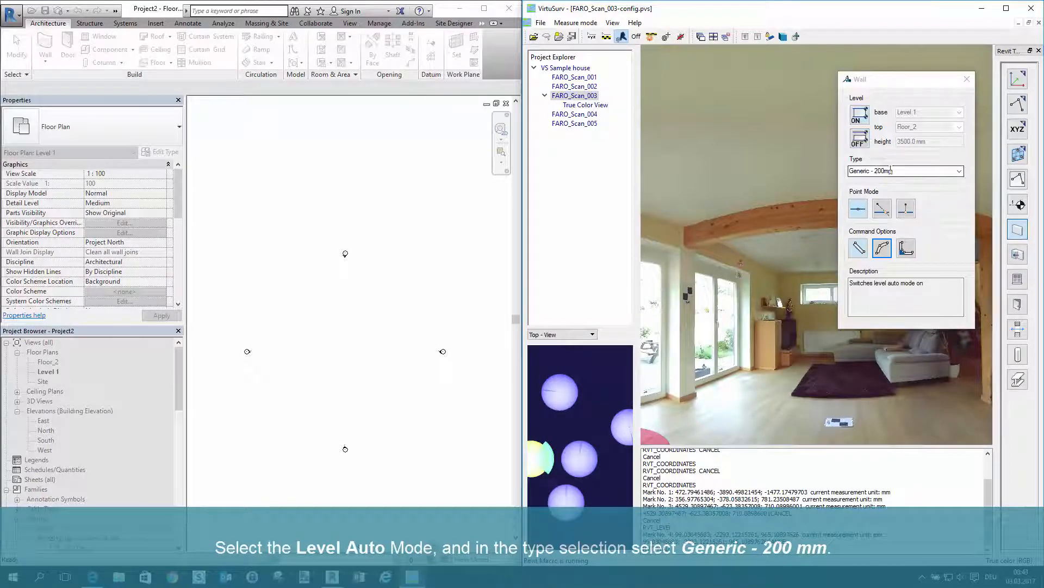
{"action": "left_click", "coordinate": [935, 174]}
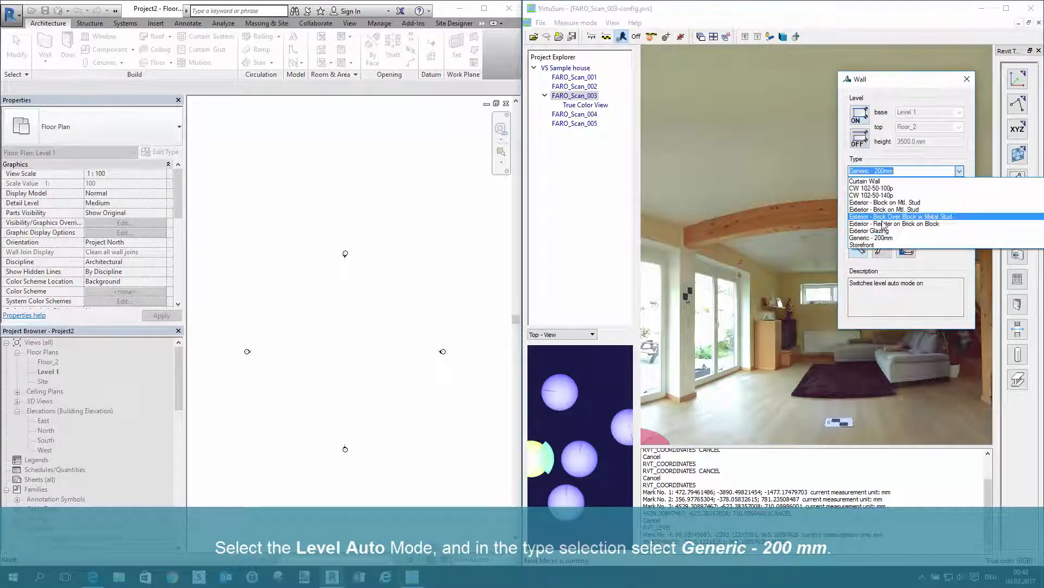
{"action": "left_click", "coordinate": [946, 210]}
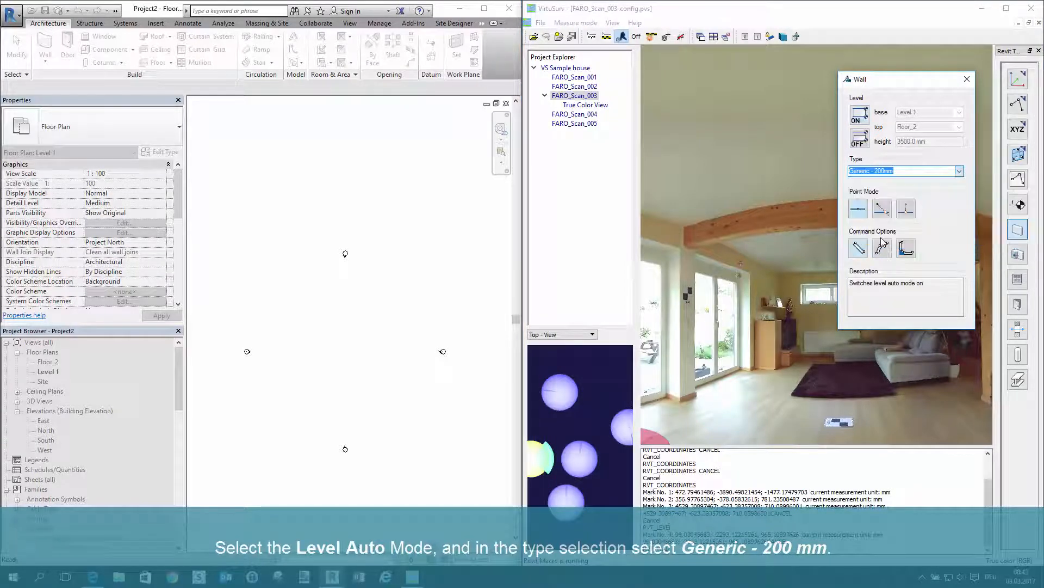
{"action": "left_click", "coordinate": [859, 209]}
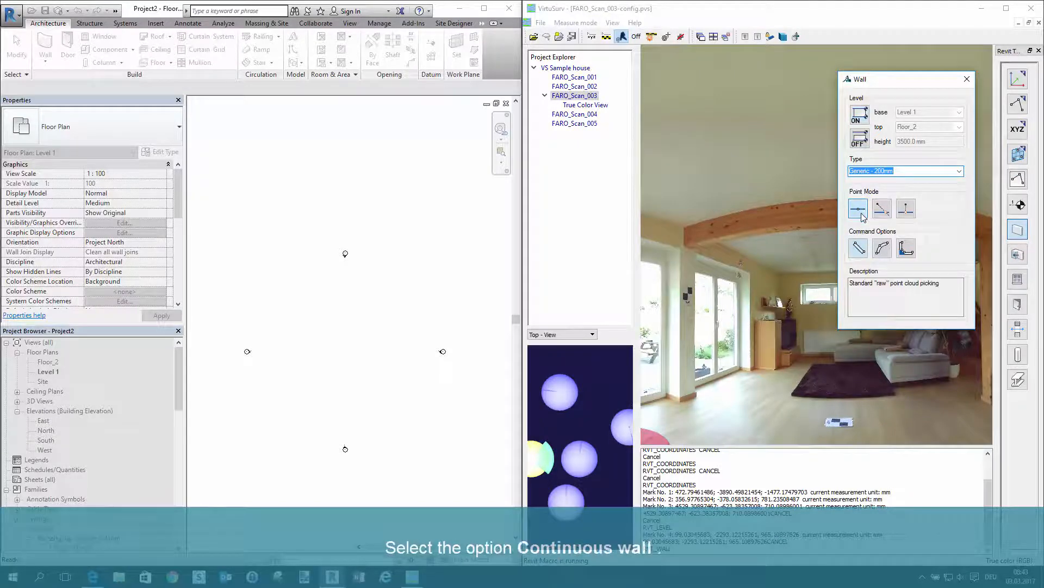
{"action": "left_click", "coordinate": [905, 249]}
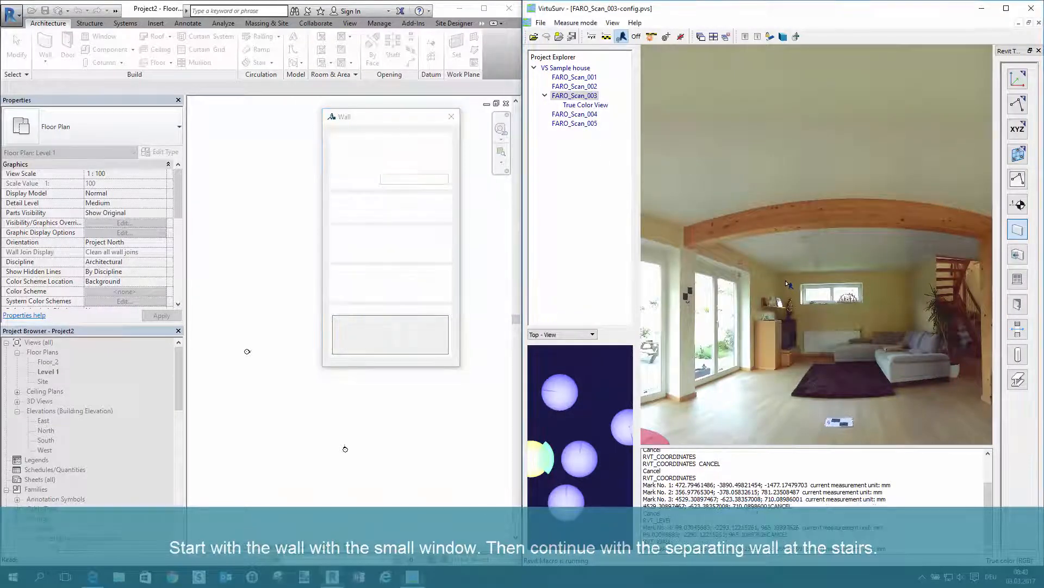
Start the continuous wall in FARO_Scan_003 with points on the small-window wall, the separating wall at the stairs and the adjoining walls
{"action": "scroll", "coordinate": [903, 280], "scroll_direction": "up", "scroll_amount": 3}
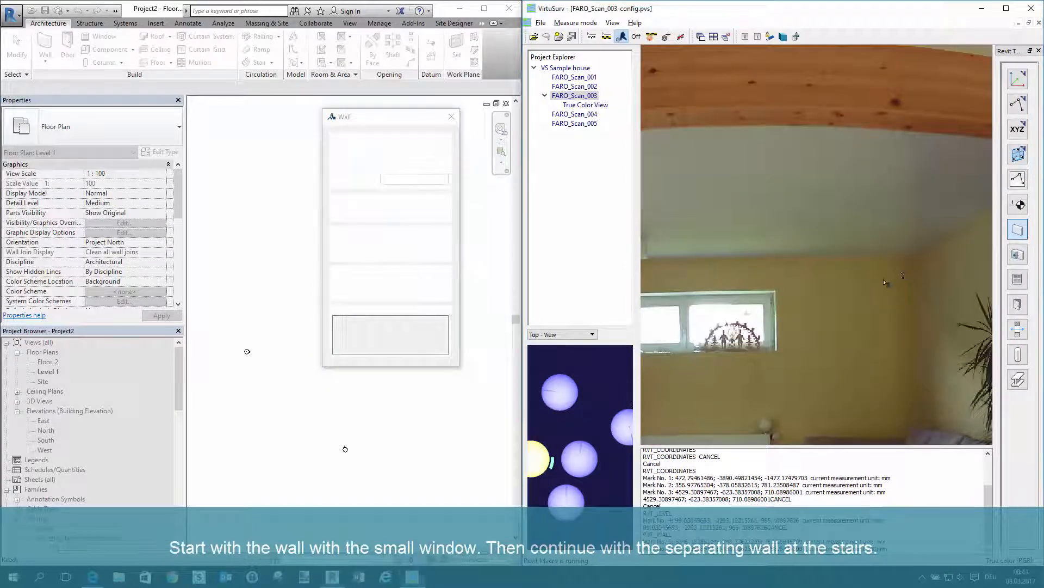
{"action": "scroll", "coordinate": [799, 287], "scroll_direction": "down", "scroll_amount": 5}
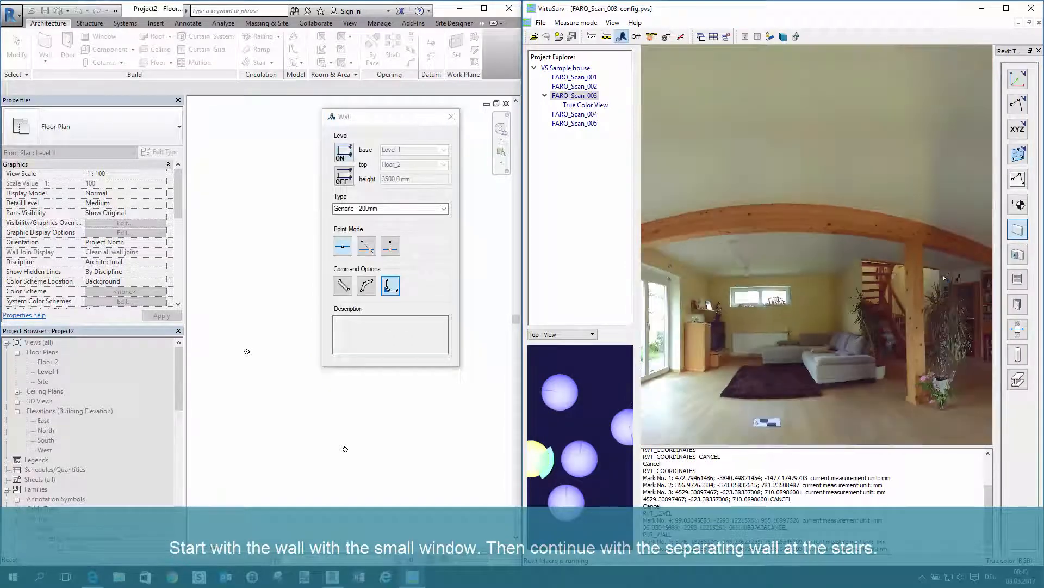
{"action": "scroll", "coordinate": [945, 277], "scroll_direction": "up", "scroll_amount": 5}
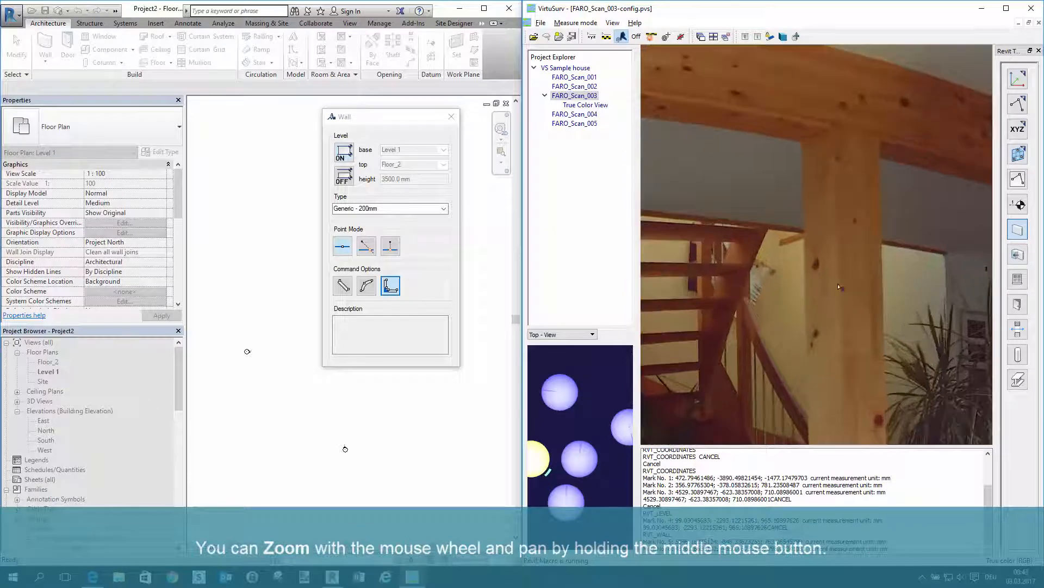
{"action": "left_click", "coordinate": [789, 283]}
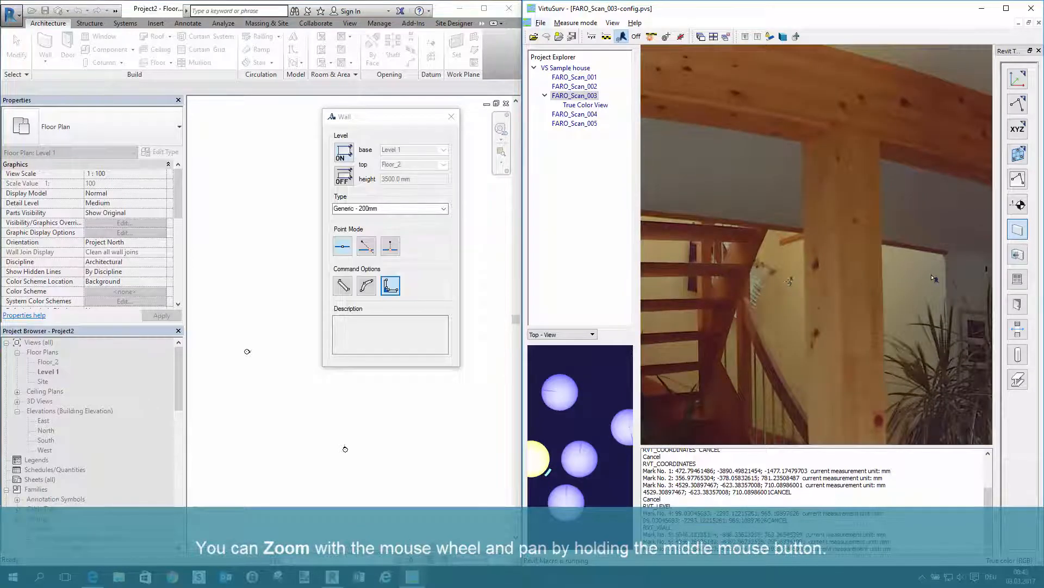
{"action": "scroll", "coordinate": [936, 281], "scroll_direction": "down", "scroll_amount": 5}
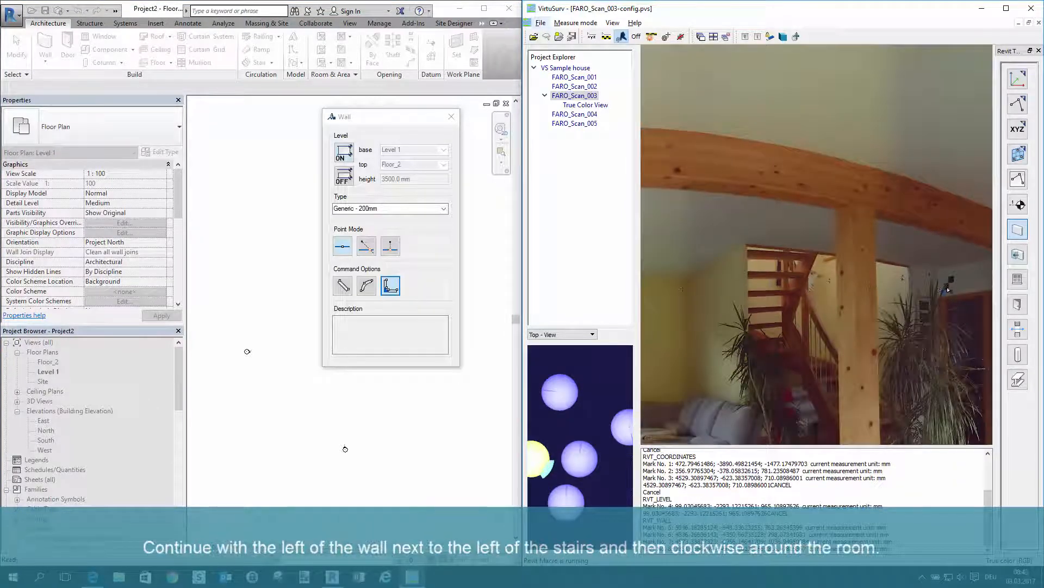
{"action": "scroll", "coordinate": [971, 290], "scroll_direction": "up", "scroll_amount": 3}
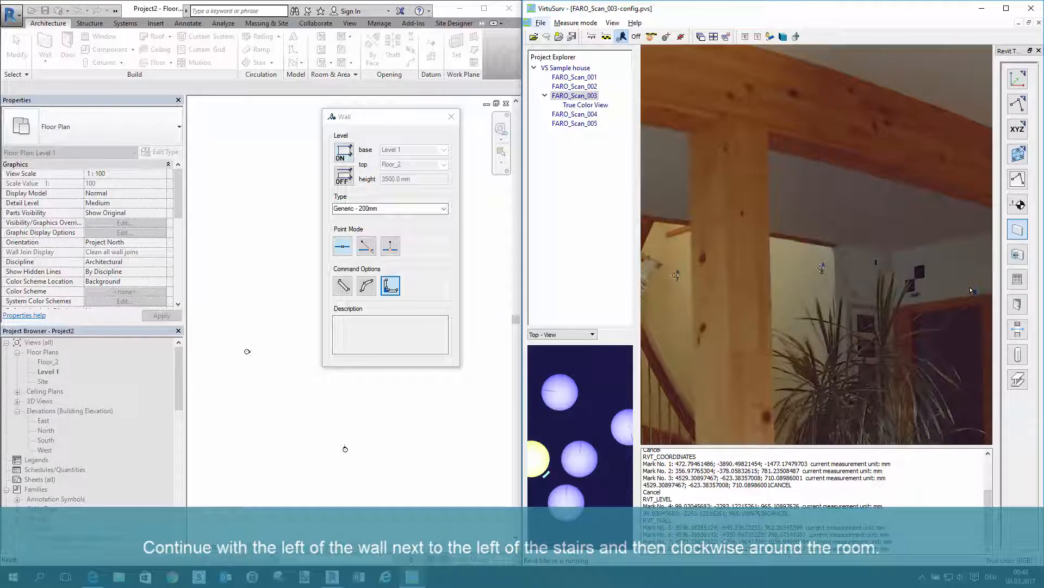
{"action": "left_click", "coordinate": [844, 263]}
{"action": "left_click", "coordinate": [874, 270]}
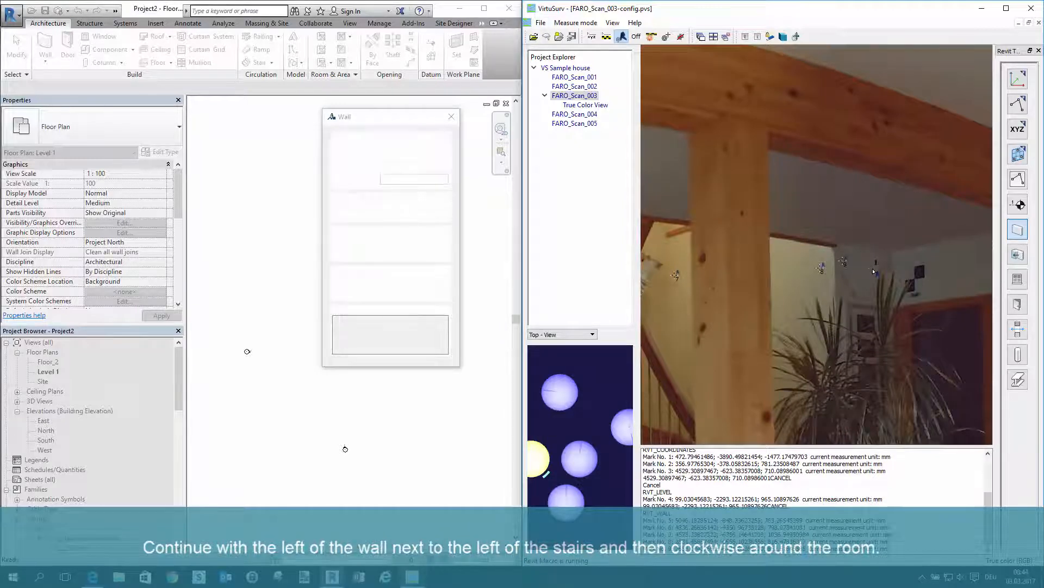
Continue the wall outline clockwise with points on the walls past the bookshelf and dining area up to the kitchen
{"action": "middle_click_drag", "start_coordinate": [928, 265], "coordinate": [698, 259]}
{"action": "left_click", "coordinate": [675, 254]}
{"action": "middle_click_drag", "start_coordinate": [959, 255], "coordinate": [851, 251]}
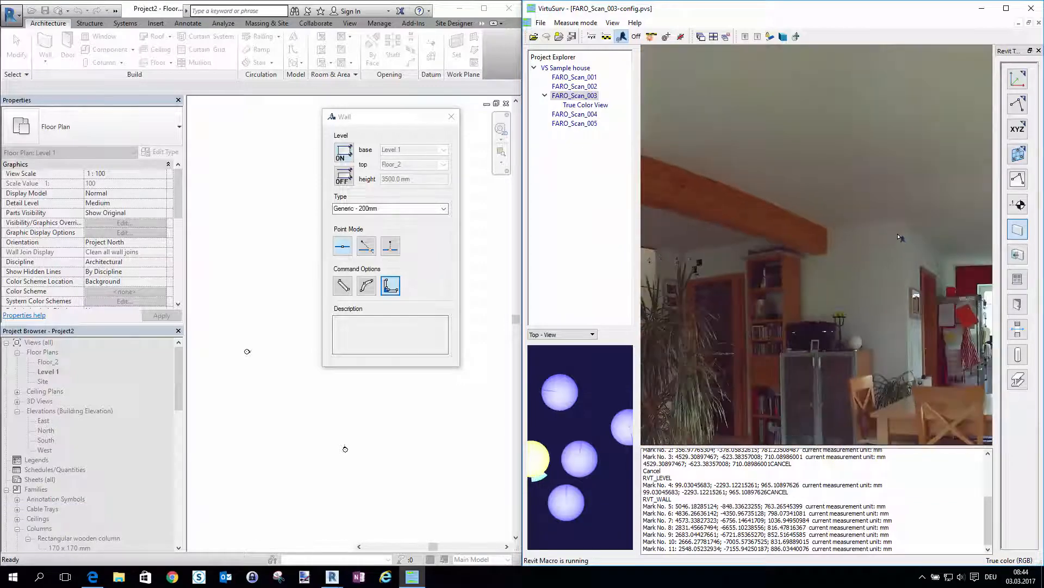
{"action": "left_click", "coordinate": [901, 237]}
{"action": "left_click", "coordinate": [920, 251]}
{"action": "middle_click_drag", "start_coordinate": [955, 264], "coordinate": [900, 245]}
{"action": "left_click", "coordinate": [946, 271]}
Extend the wall outline with points on the red kitchen wall and along the outer walls beyond it
{"action": "middle_click_drag", "start_coordinate": [959, 287], "coordinate": [694, 255]}
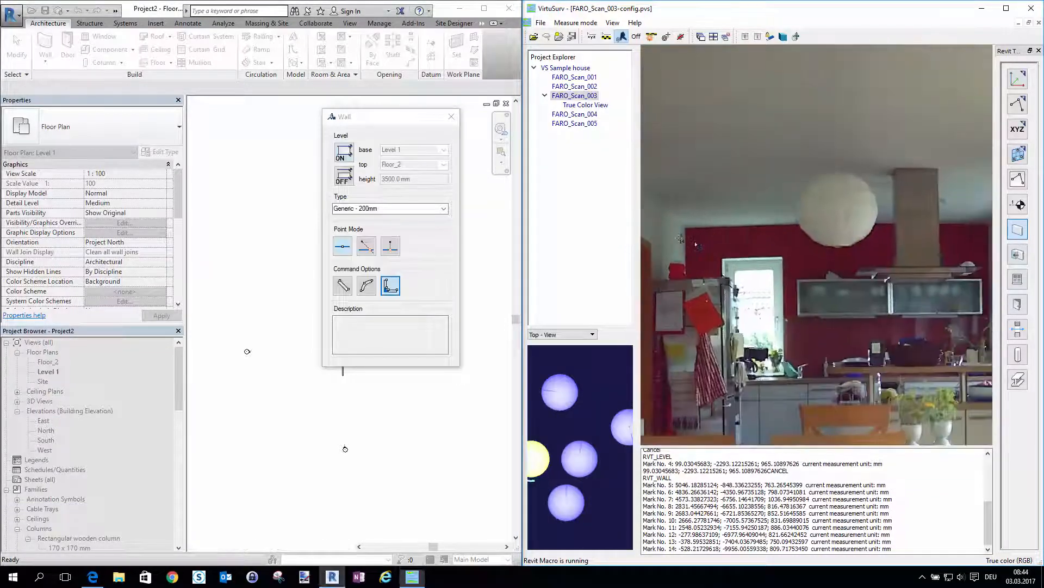
{"action": "left_click", "coordinate": [695, 241]}
{"action": "middle_click_drag", "start_coordinate": [946, 253], "coordinate": [768, 247]}
{"action": "left_click", "coordinate": [803, 238]}
{"action": "left_click", "coordinate": [815, 237]}
{"action": "scroll", "coordinate": [763, 239], "scroll_direction": "down", "scroll_amount": 4}
{"action": "middle_click_drag", "start_coordinate": [963, 262], "coordinate": [723, 245]}
{"action": "left_click", "coordinate": [856, 217]}
{"action": "left_click", "coordinate": [891, 221]}
Pick the last outline point on the wall near the terrace door and finish the continuous wall
{"action": "scroll", "coordinate": [891, 222], "scroll_direction": "down", "scroll_amount": 5}
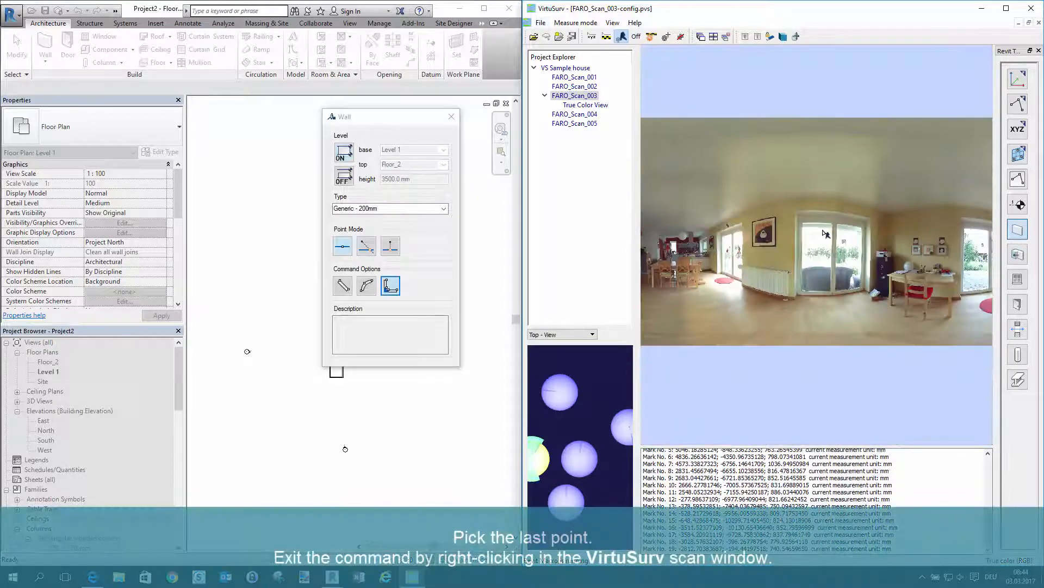
{"action": "scroll", "coordinate": [826, 234], "scroll_direction": "down", "scroll_amount": 4}
{"action": "scroll", "coordinate": [692, 248], "scroll_direction": "up", "scroll_amount": 8}
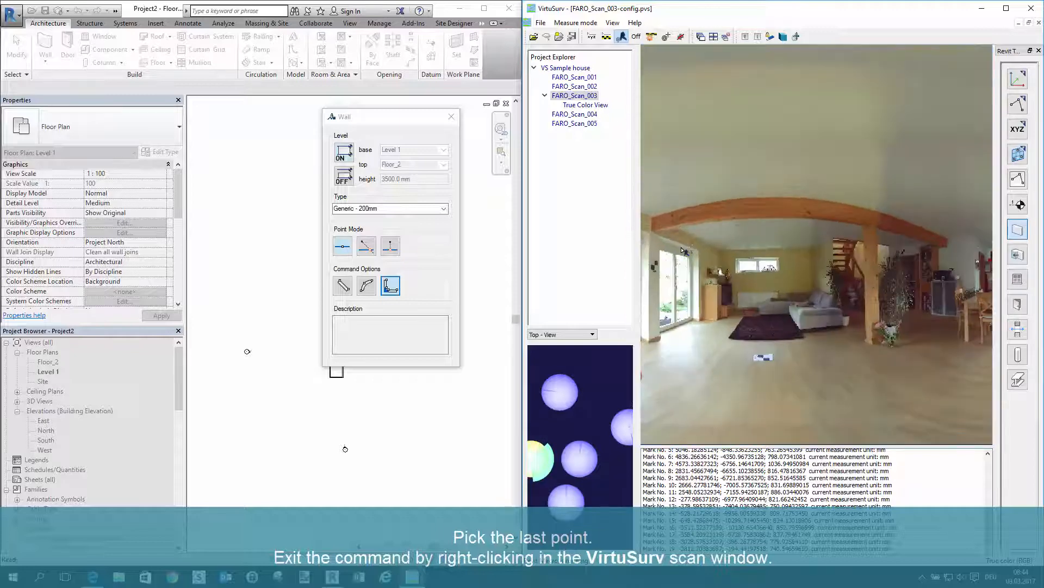
{"action": "scroll", "coordinate": [684, 251], "scroll_direction": "up", "scroll_amount": 3}
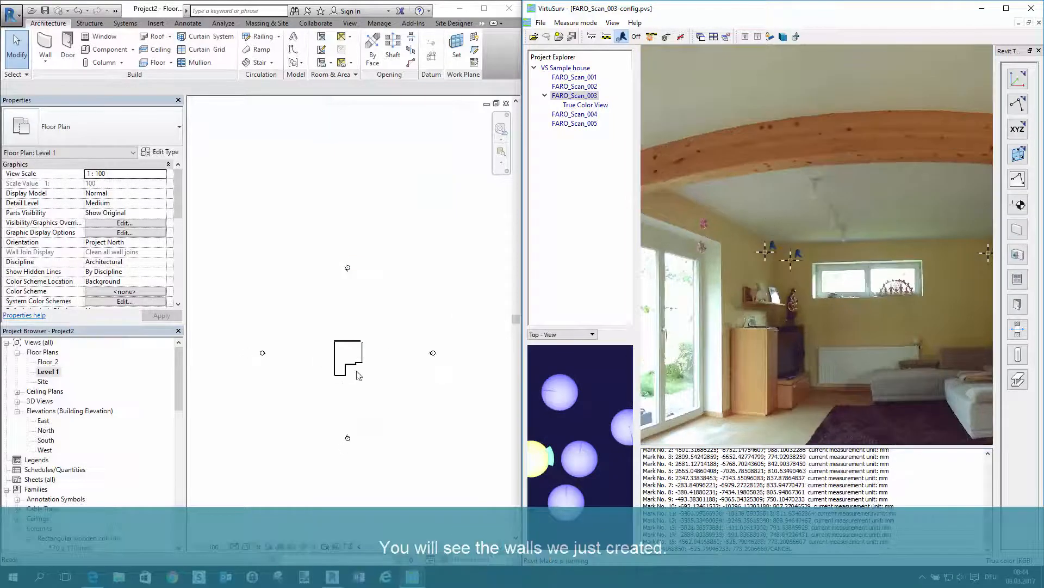
{"action": "scroll", "coordinate": [363, 353], "scroll_direction": "up", "scroll_amount": 5}
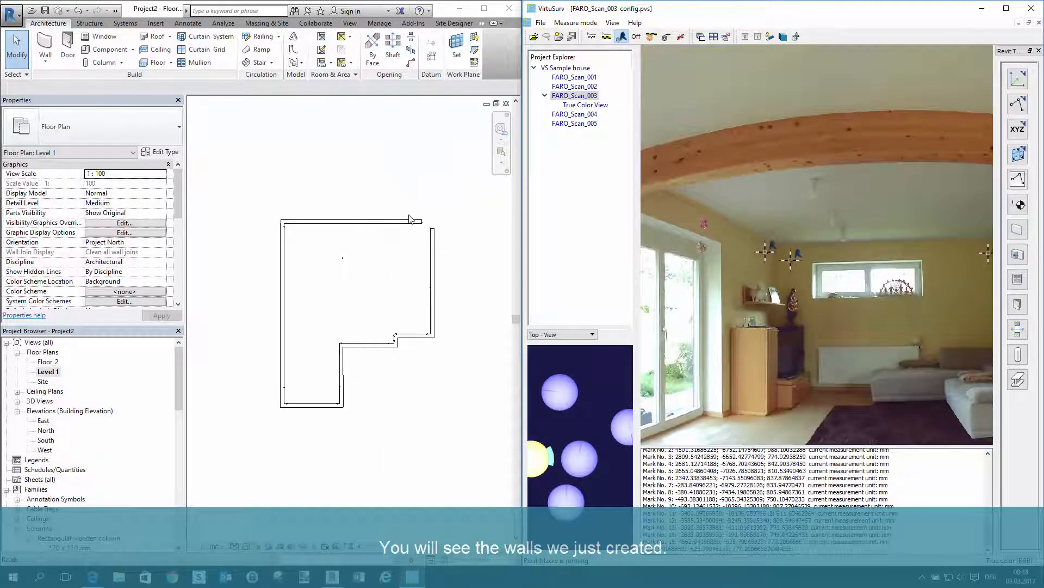
Close the gap between the first and last walls in Revit with Trim/Extend to Corner, and open the {3D} view
{"action": "left_click", "coordinate": [428, 213]}
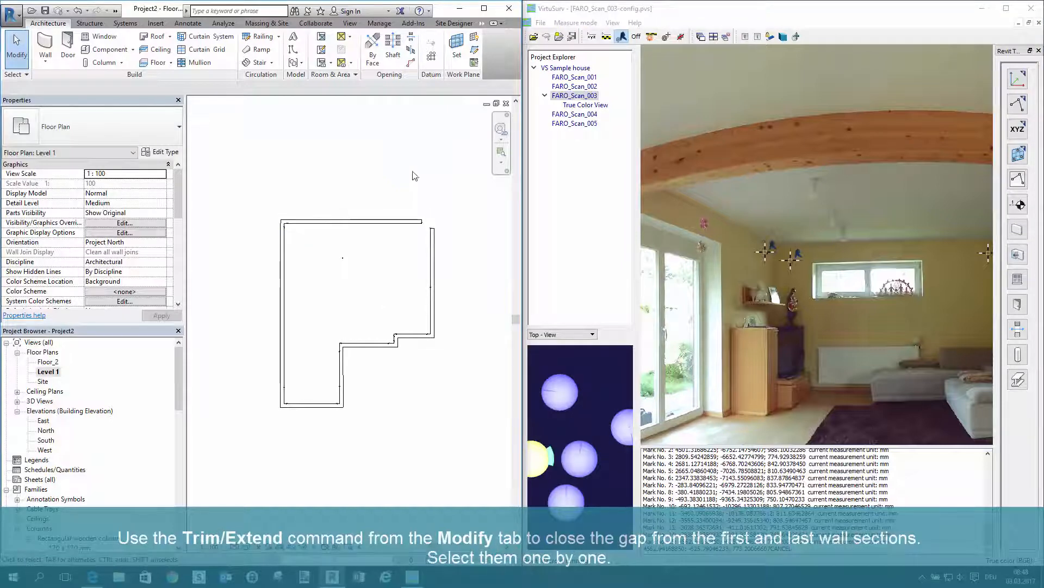
{"action": "left_click", "coordinate": [407, 223]}
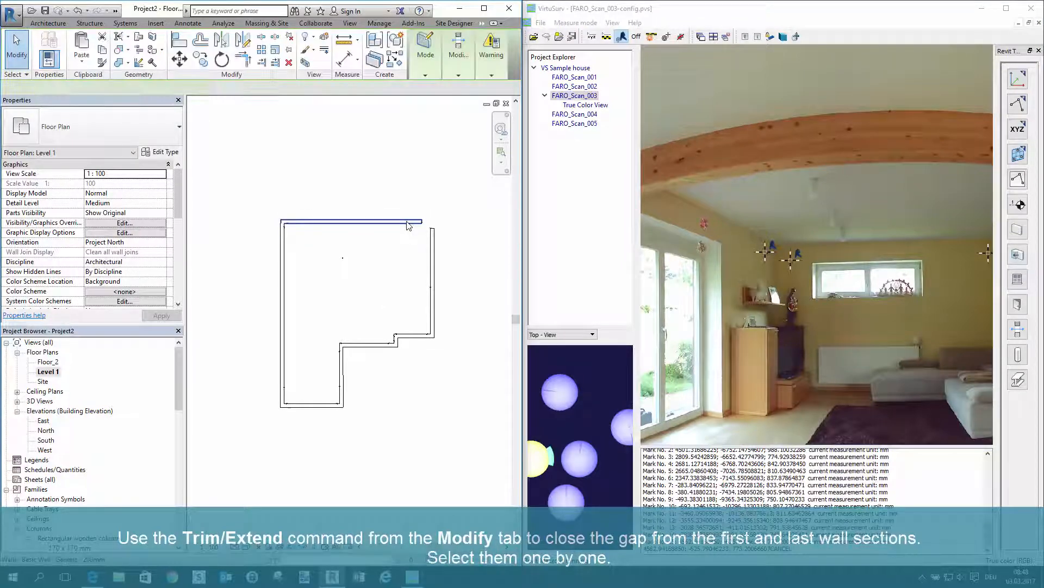
{"action": "left_click", "coordinate": [247, 64]}
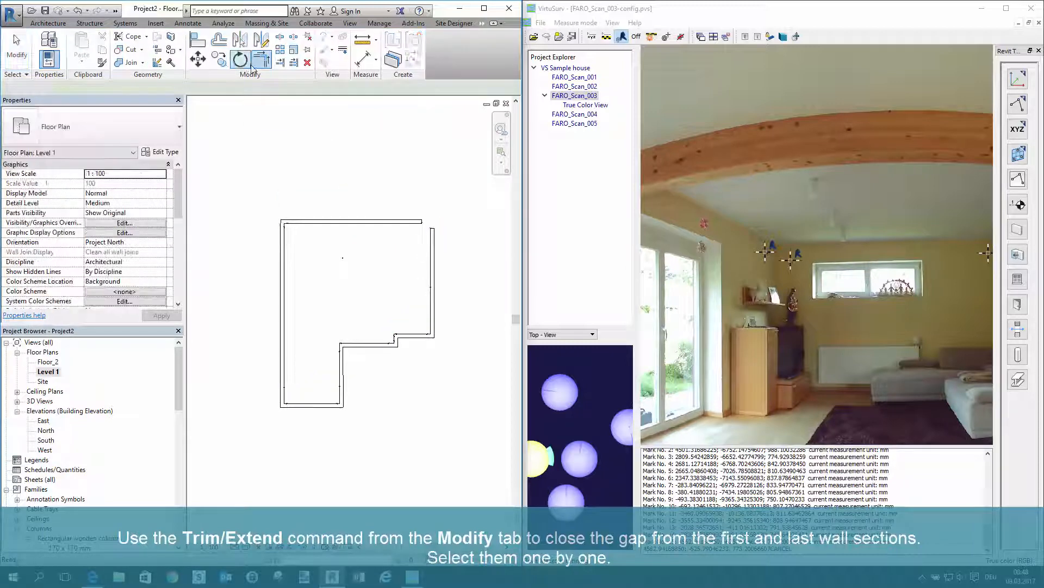
{"action": "left_click", "coordinate": [412, 220]}
{"action": "left_click", "coordinate": [434, 242]}
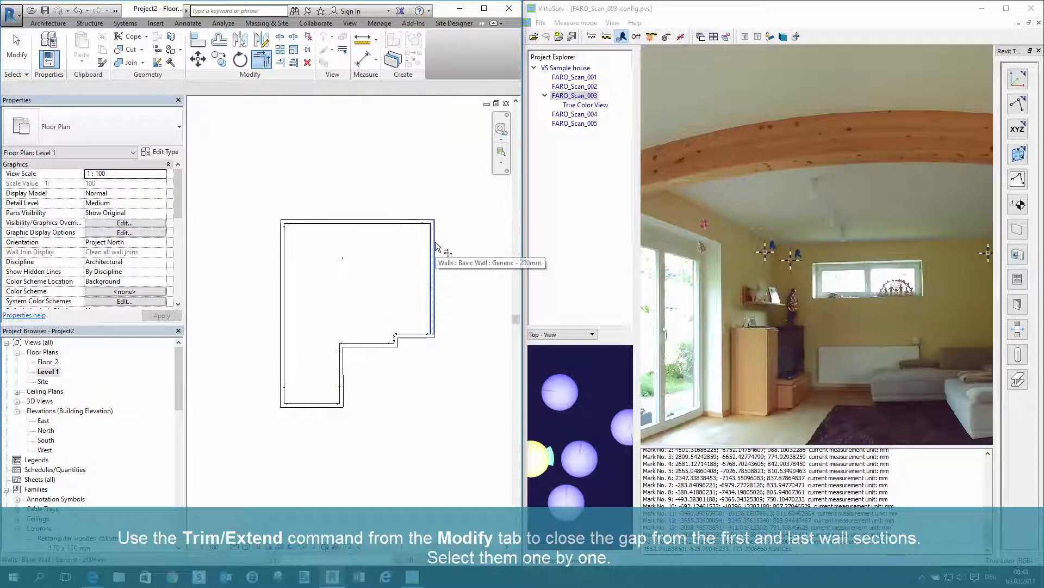
{"action": "key", "text": "Escape"}
{"action": "key", "text": "Escape"}
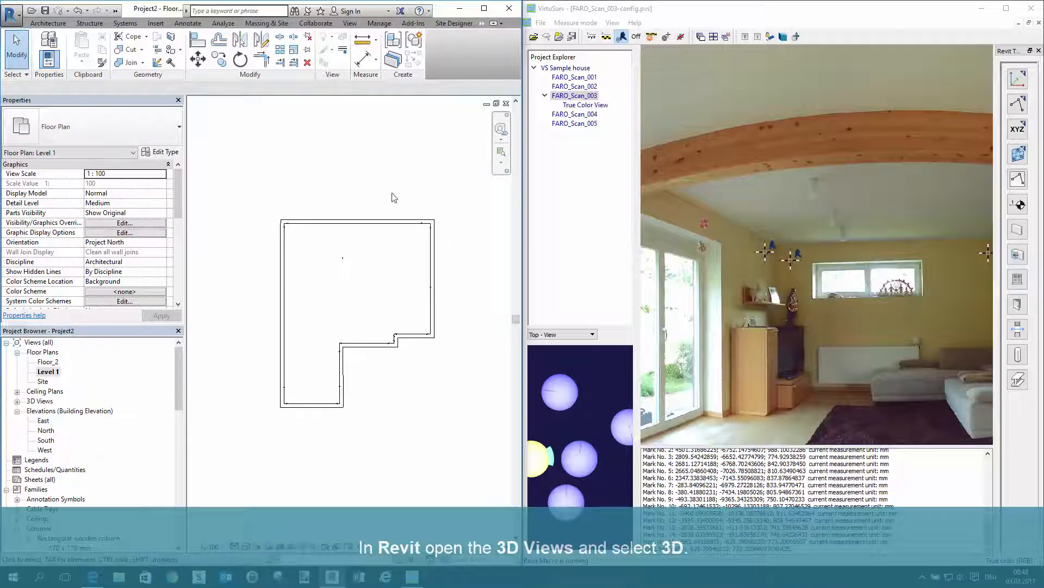
{"action": "left_click", "coordinate": [18, 402]}
{"action": "double_click", "coordinate": [44, 411]}
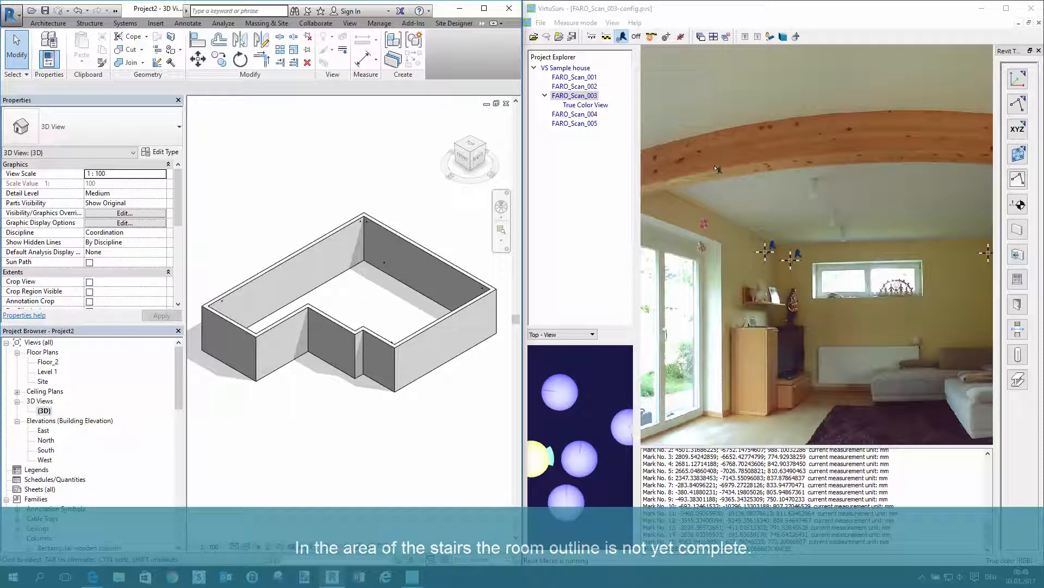
Create a straight wall in VirtuSurv from two points on the narrow partition wall next to the stairs in FARO_Scan_003
{"action": "left_click", "coordinate": [698, 19]}
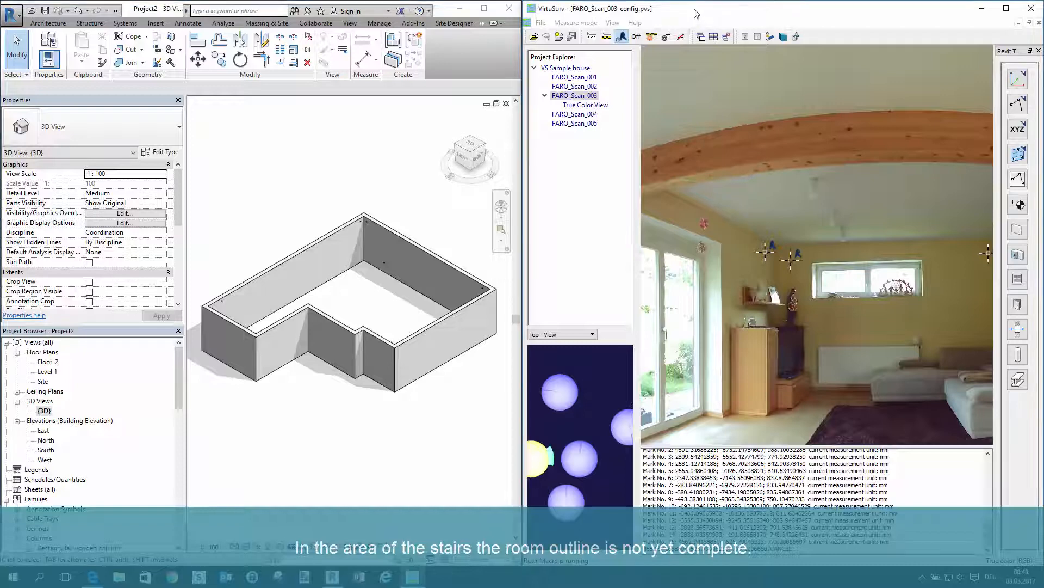
{"action": "scroll", "coordinate": [706, 186], "scroll_direction": "down", "scroll_amount": 4}
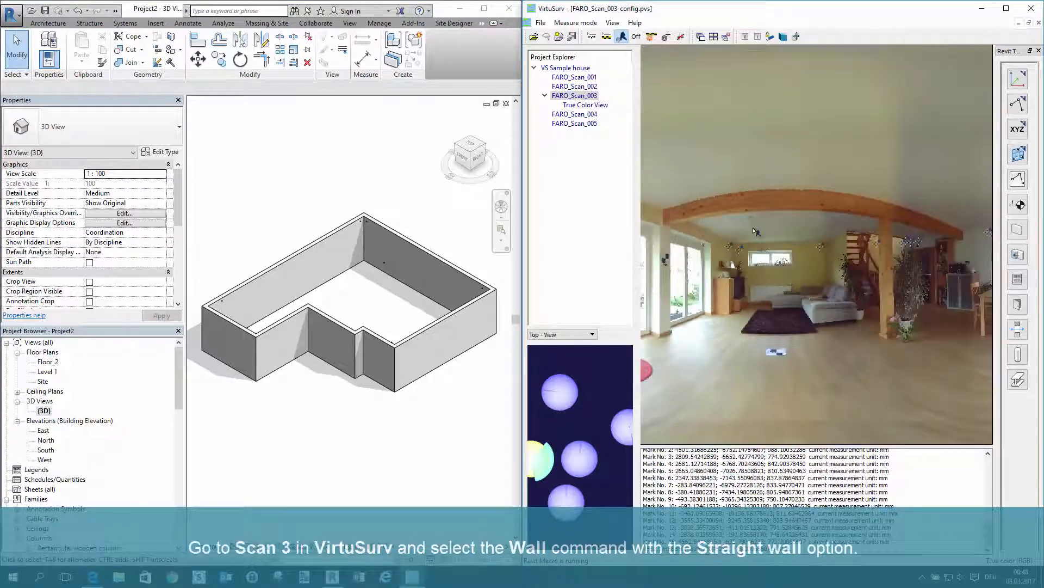
{"action": "scroll", "coordinate": [871, 270], "scroll_direction": "up", "scroll_amount": 5}
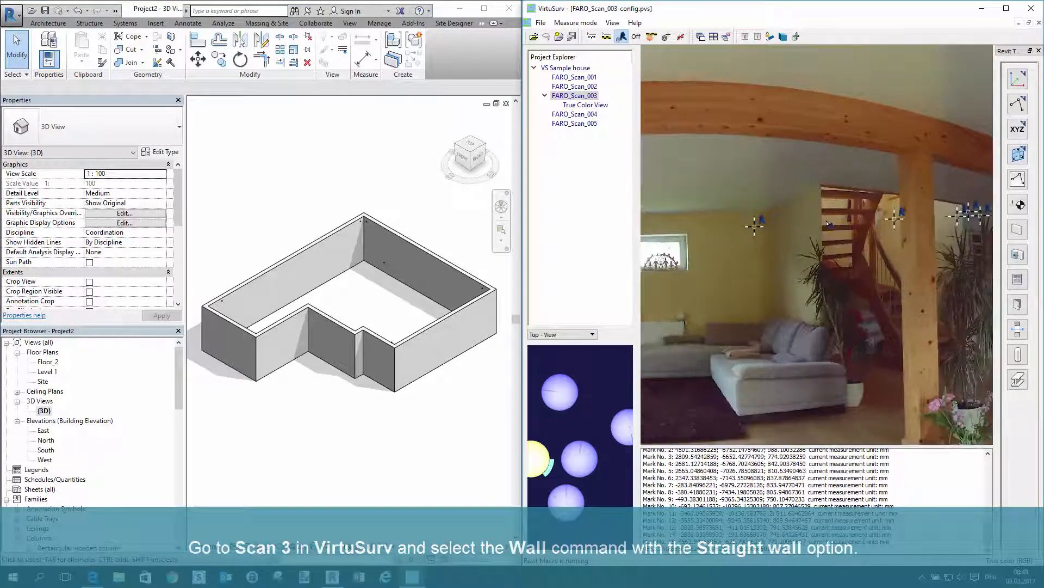
{"action": "left_click", "coordinate": [1018, 231]}
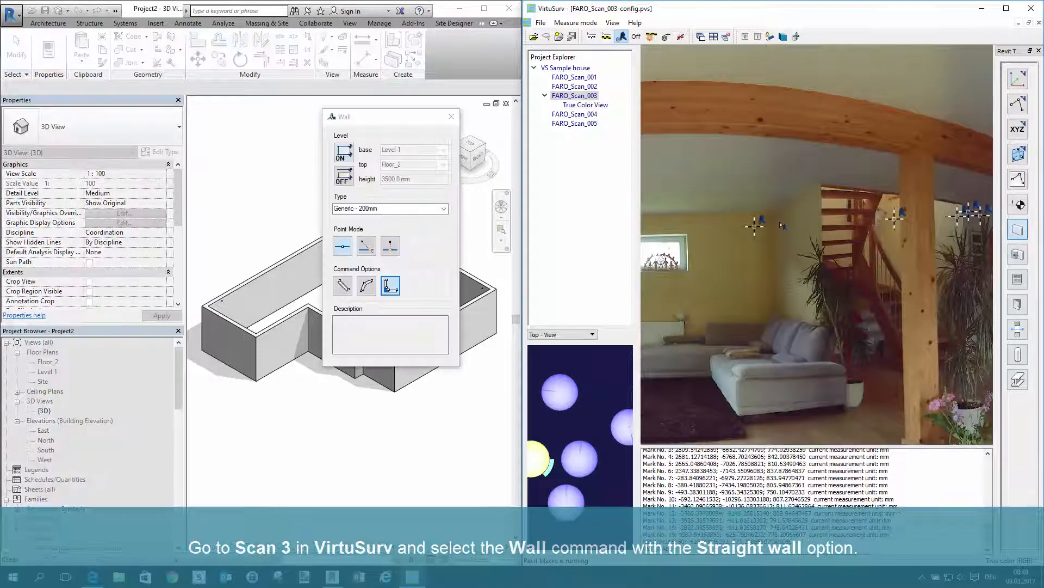
{"action": "left_click", "coordinate": [343, 285]}
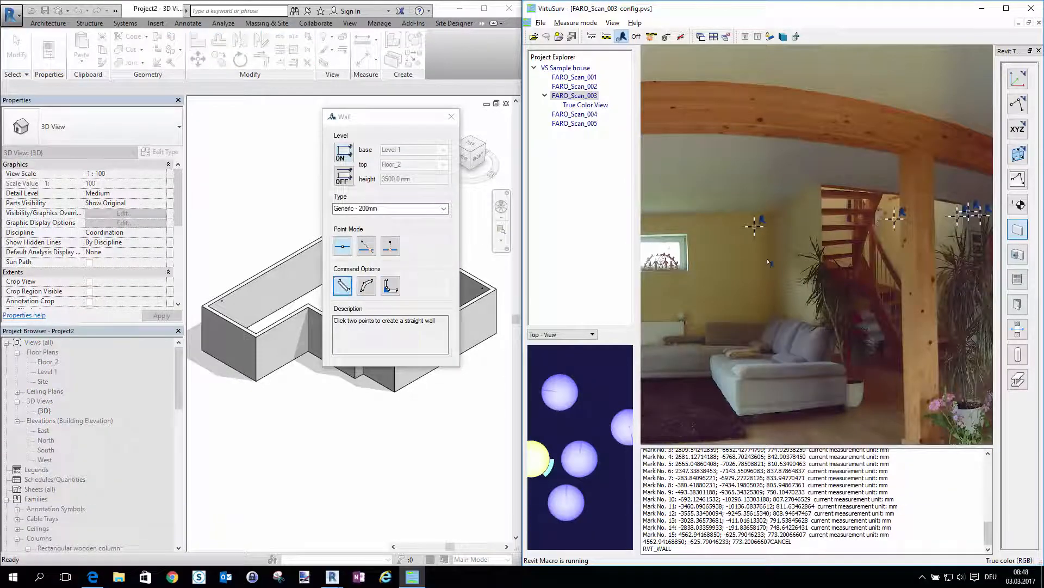
{"action": "scroll", "coordinate": [773, 251], "scroll_direction": "up", "scroll_amount": 2}
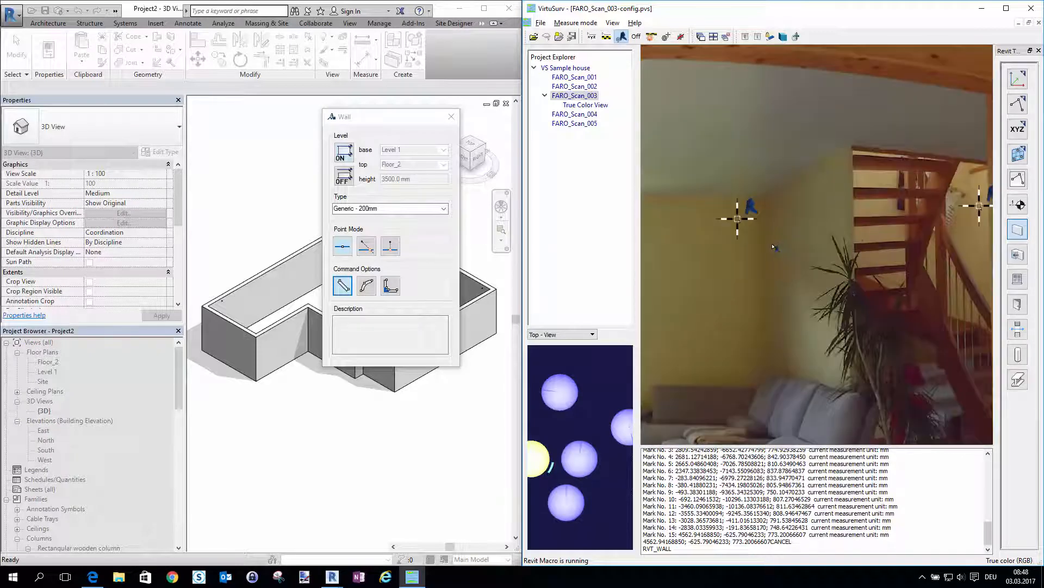
{"action": "left_click", "coordinate": [773, 244]}
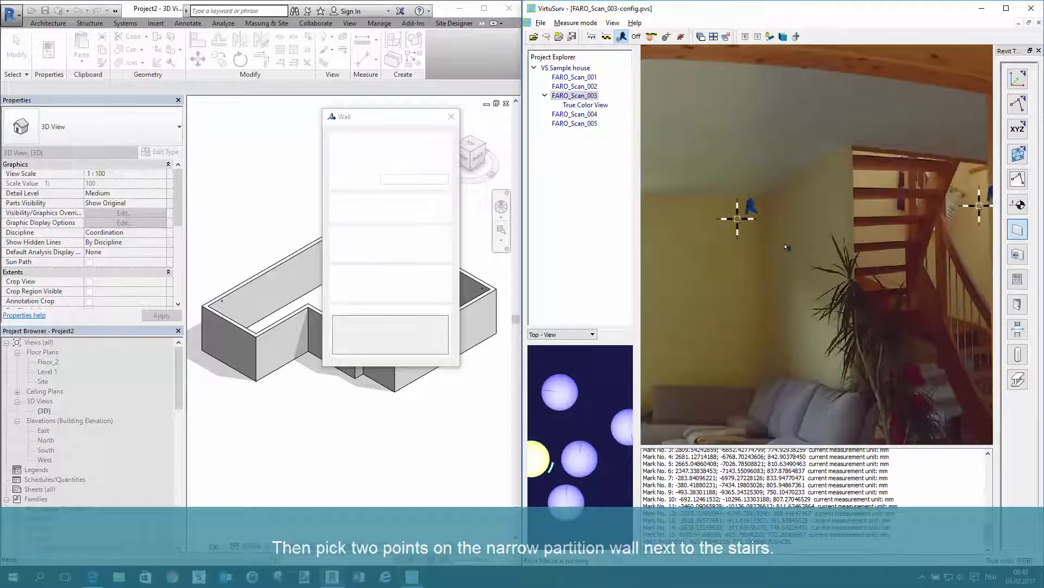
{"action": "left_click", "coordinate": [842, 221]}
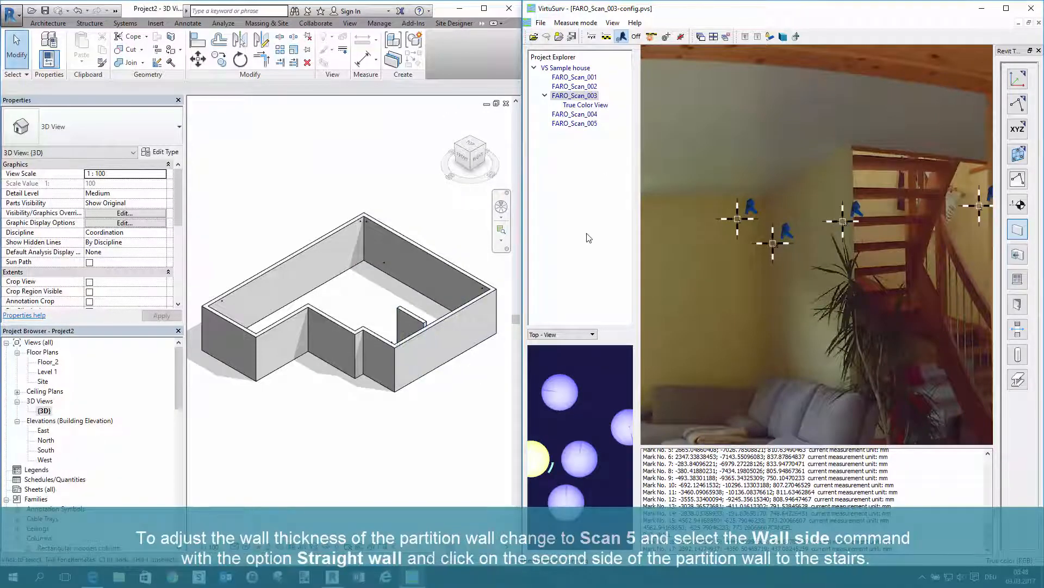
Adjust the partition wall's thickness with the straight wall option from two points on its stair side in FARO_Scan_005, and check its type in Revit
{"action": "double_click", "coordinate": [580, 124]}
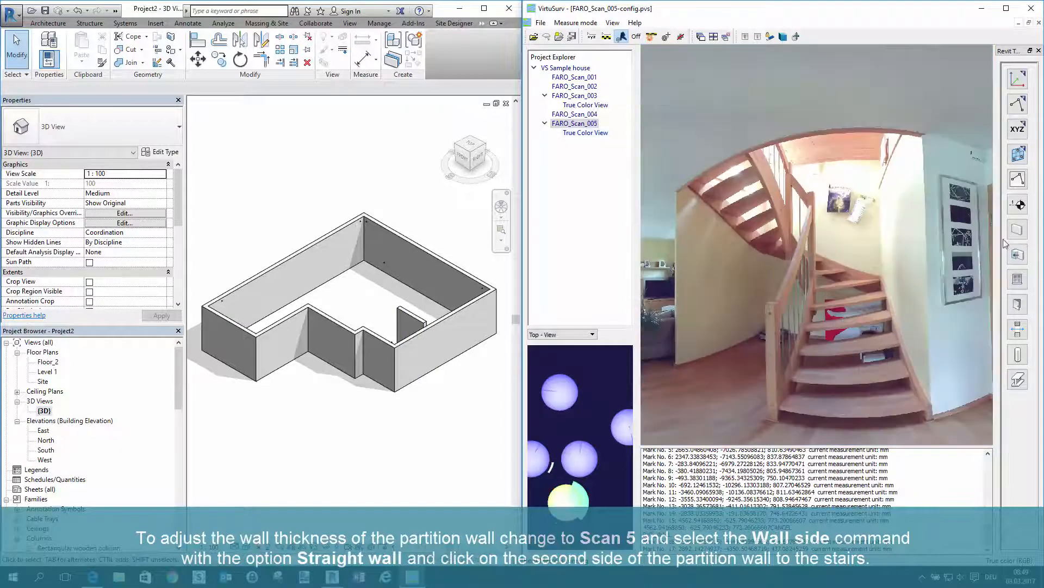
{"action": "left_click", "coordinate": [1018, 256]}
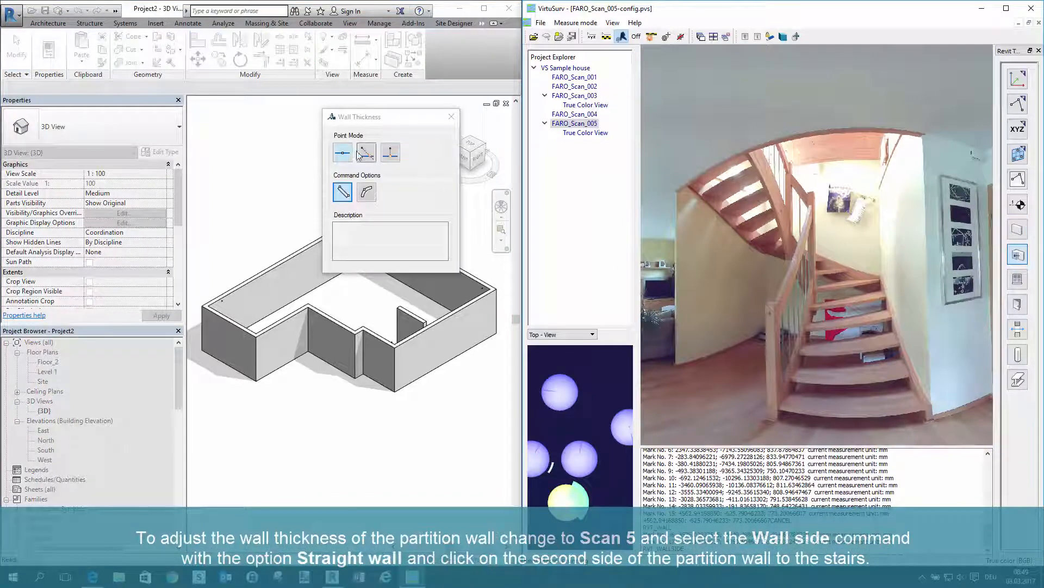
{"action": "left_click", "coordinate": [342, 192]}
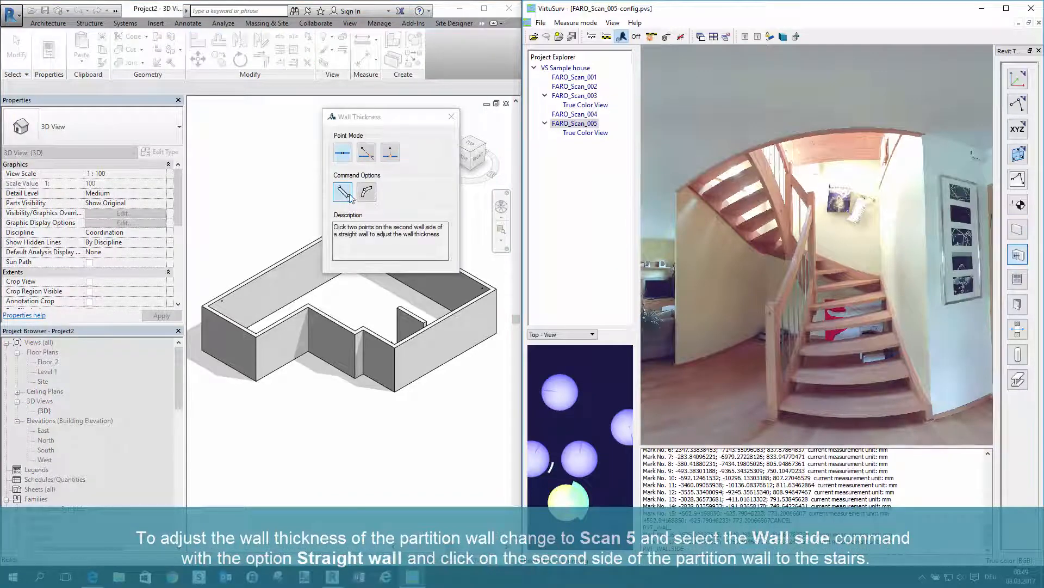
{"action": "left_click", "coordinate": [680, 265]}
{"action": "left_click", "coordinate": [760, 269]}
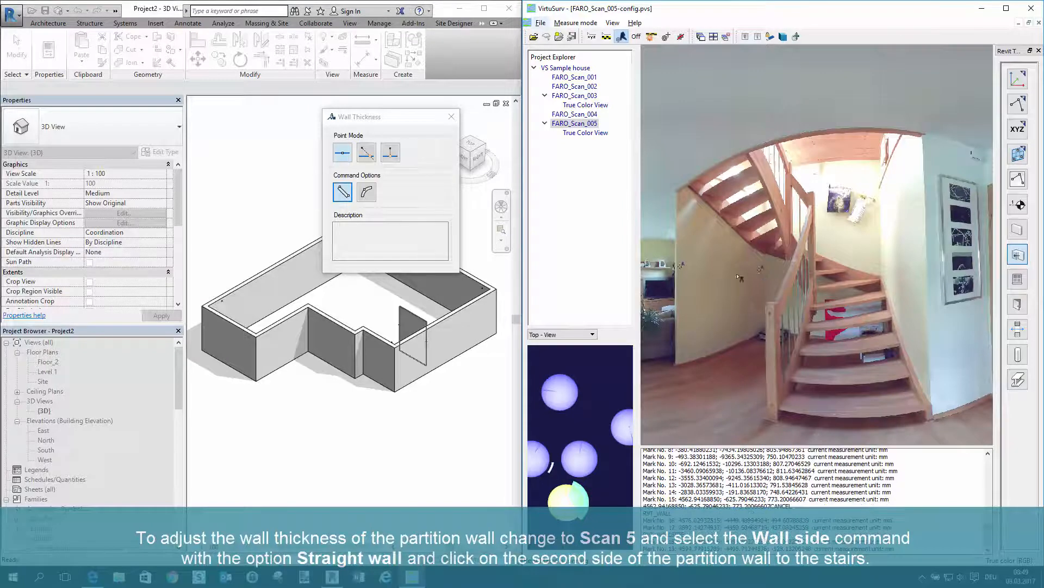
{"action": "left_click", "coordinate": [451, 117]}
{"action": "scroll", "coordinate": [407, 322], "scroll_direction": "up", "scroll_amount": 3}
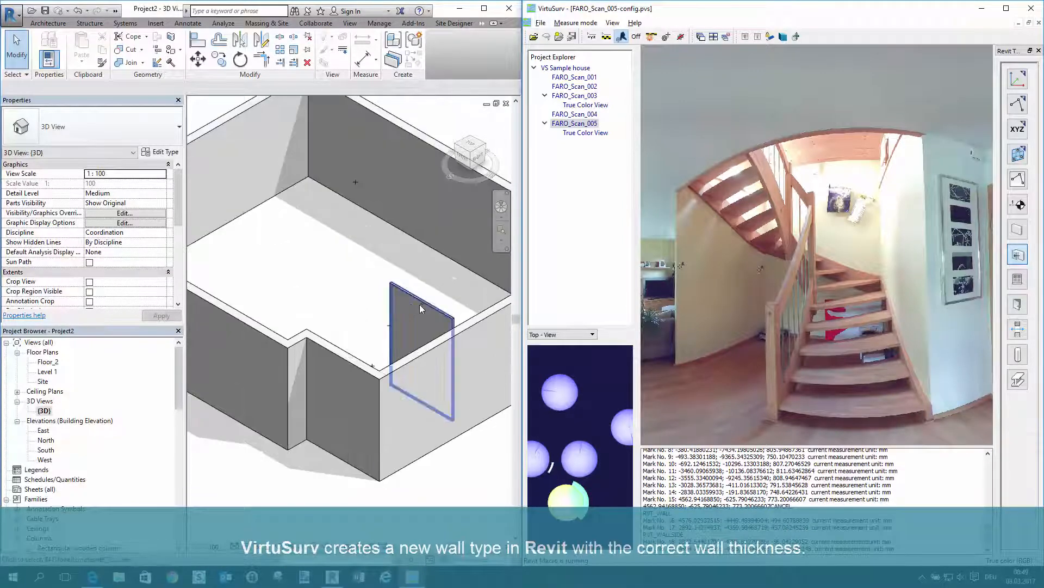
{"action": "left_click", "coordinate": [420, 303]}
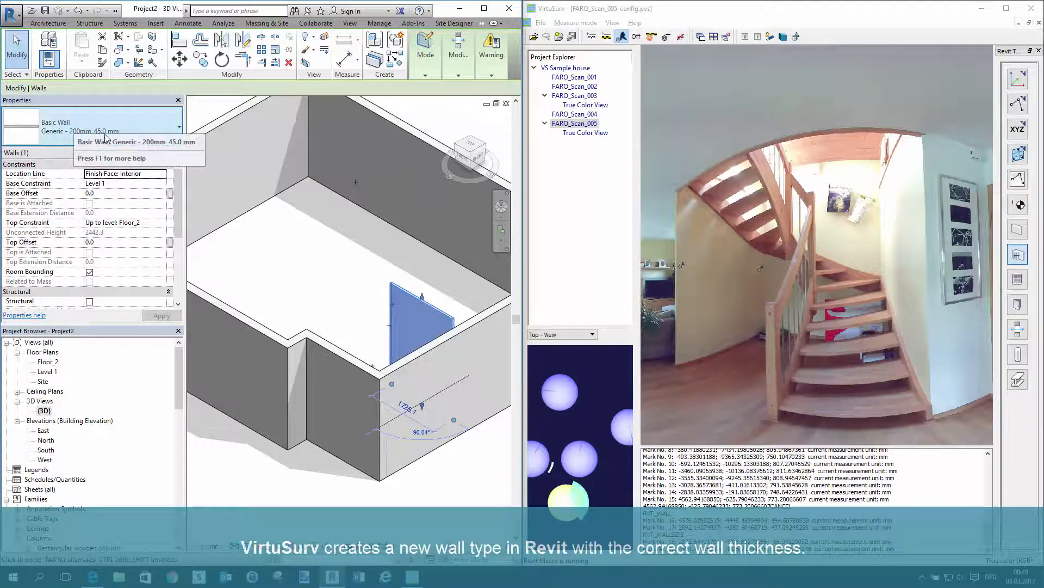
{"action": "left_click", "coordinate": [309, 251]}
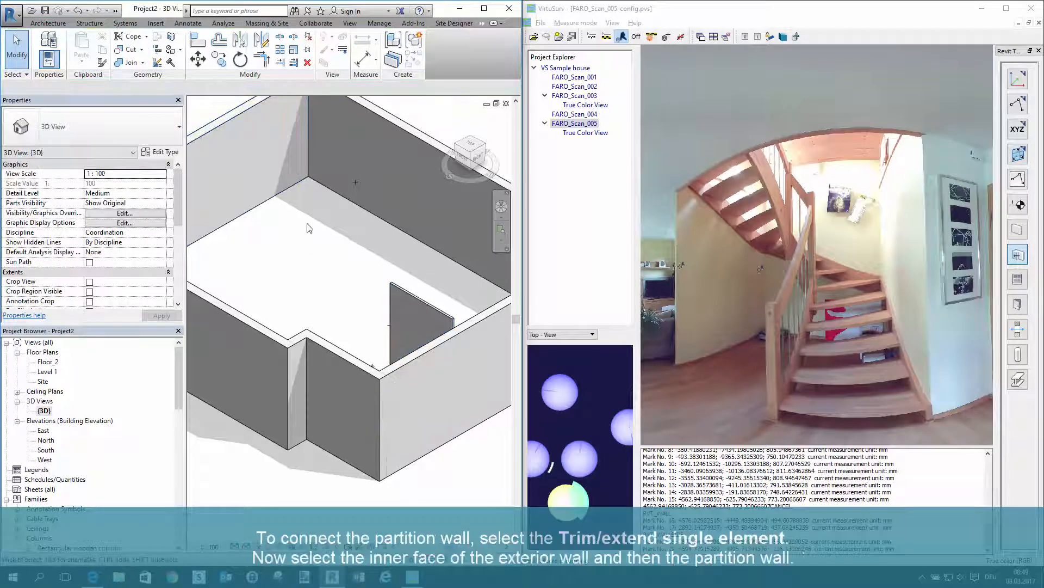
Connect the partition wall to the exterior wall's inner face in Revit with Trim/Extend Single Element
{"action": "left_click", "coordinate": [281, 63]}
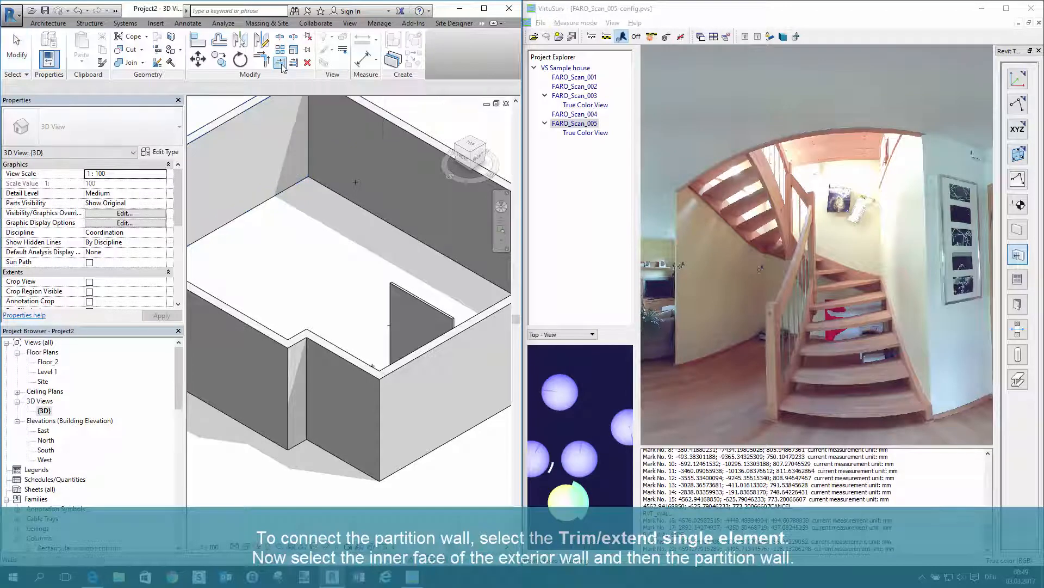
{"action": "left_click", "coordinate": [467, 323]}
{"action": "left_click", "coordinate": [447, 311]}
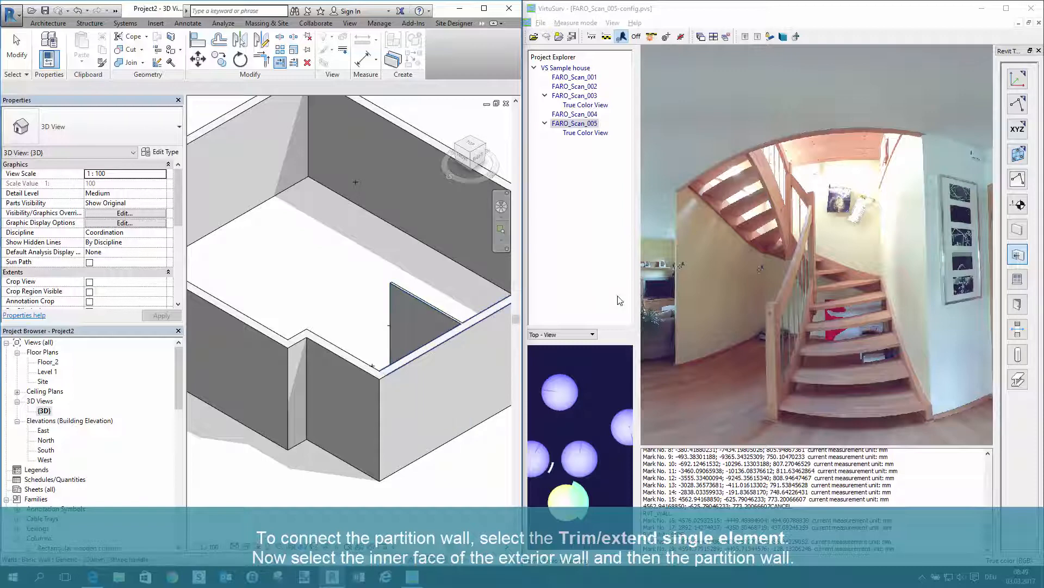
Open FARO_Scan_001 and FARO_Scan_002 in VirtuSurv and switch between the scans in the scan map, ending on FARO_Scan_001
{"action": "double_click", "coordinate": [585, 85]}
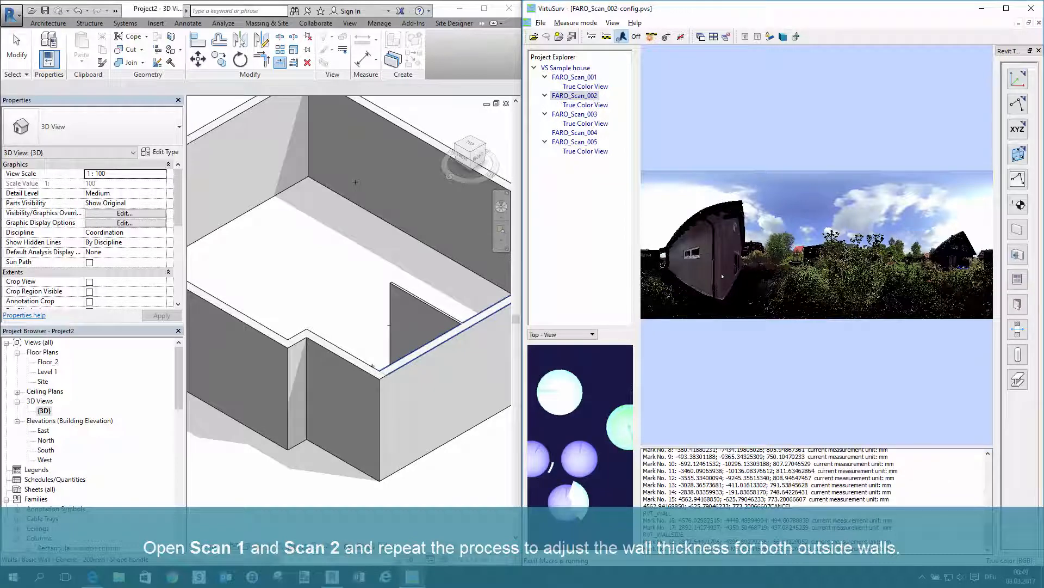
{"action": "scroll", "coordinate": [675, 282], "scroll_direction": "up", "scroll_amount": 2}
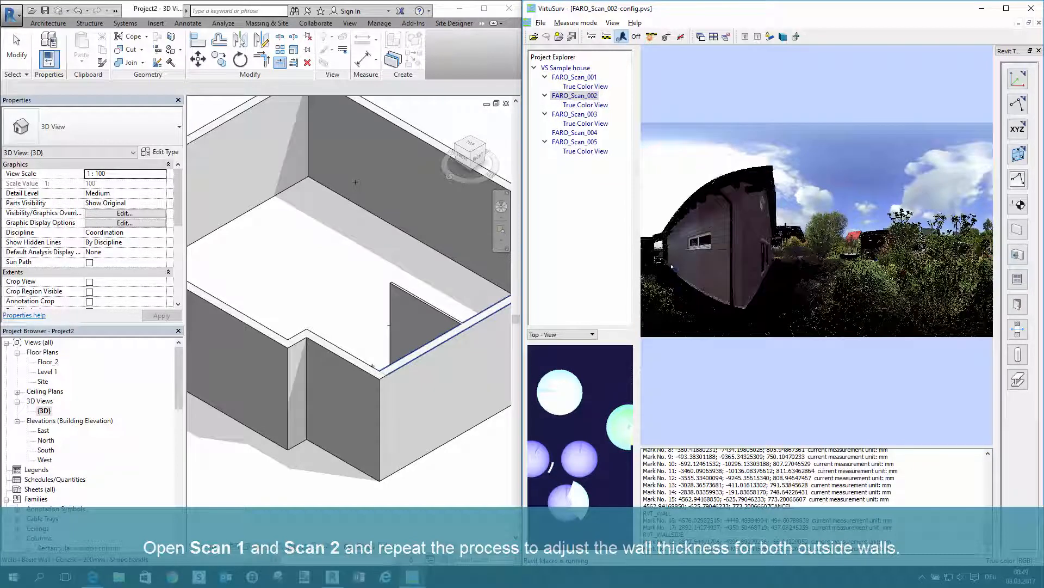
{"action": "scroll", "coordinate": [599, 401], "scroll_direction": "down", "scroll_amount": 1}
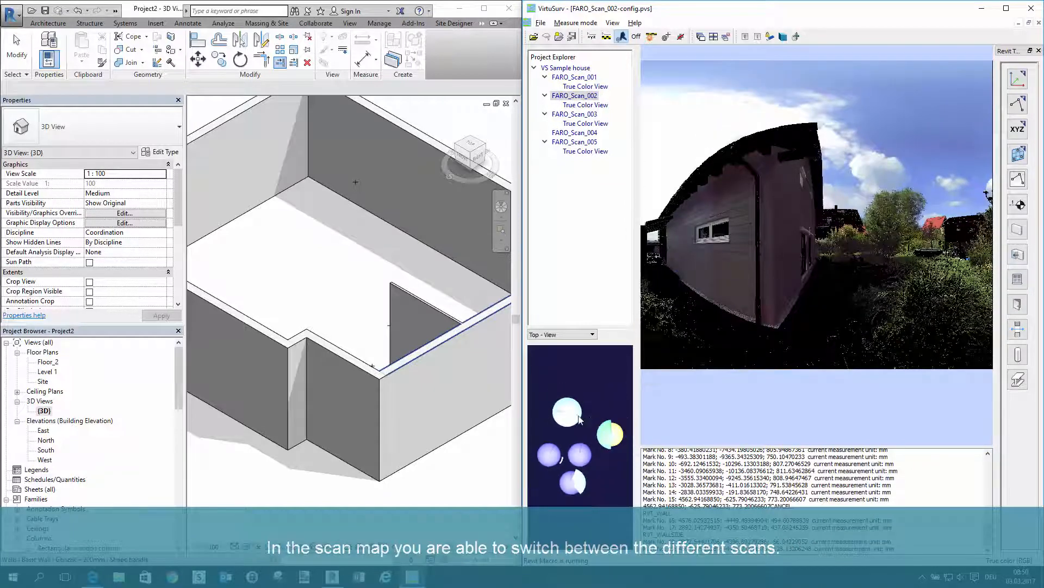
{"action": "left_click", "coordinate": [575, 419]}
{"action": "left_click", "coordinate": [579, 481]}
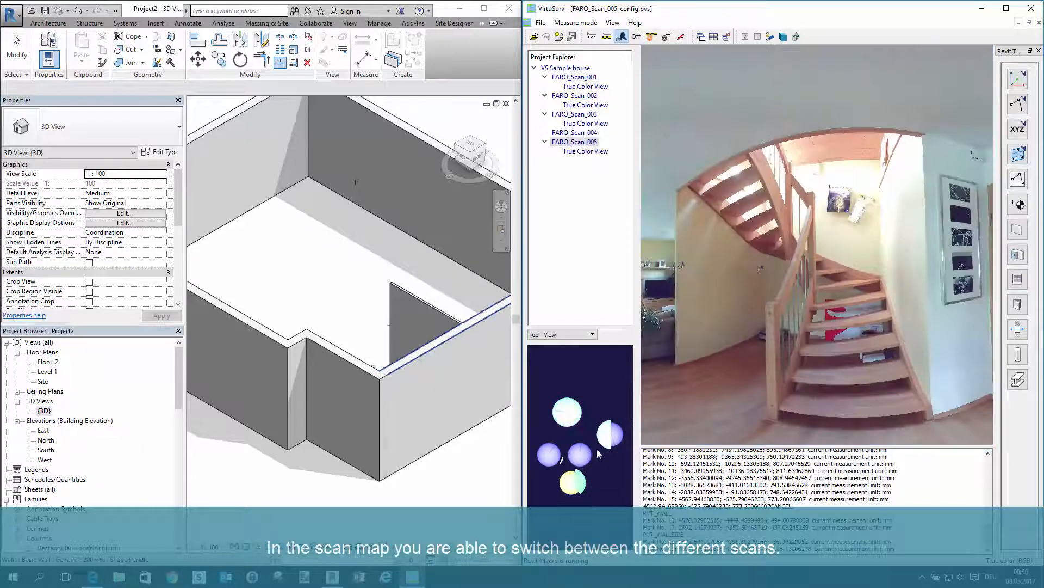
{"action": "left_click", "coordinate": [606, 436]}
{"action": "left_click", "coordinate": [574, 418]}
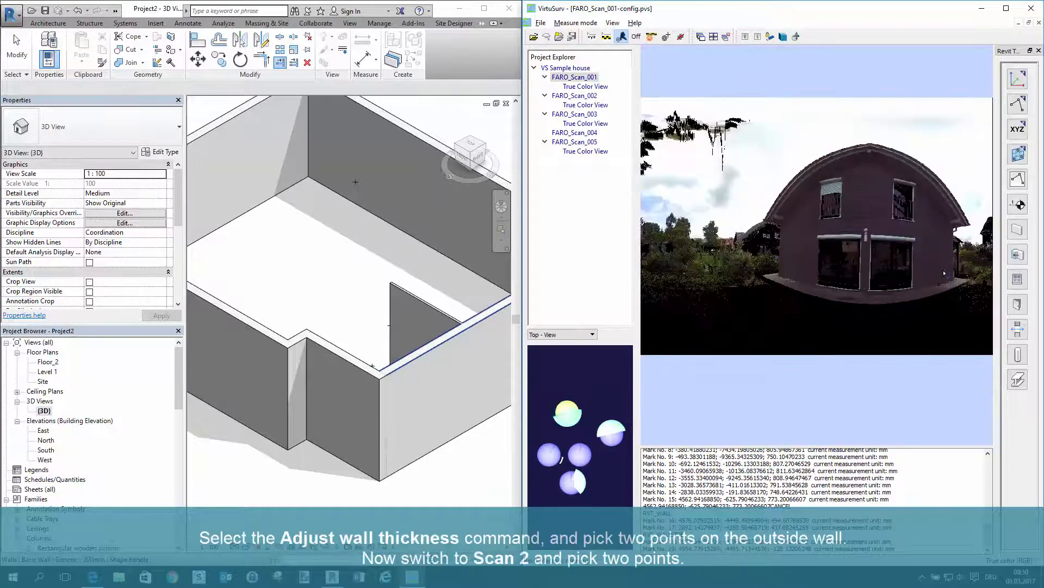
Adjust the gable-side exterior wall's thickness from two points on its outer face beside the terrace windows in FARO_Scan_001
{"action": "left_click", "coordinate": [1015, 261]}
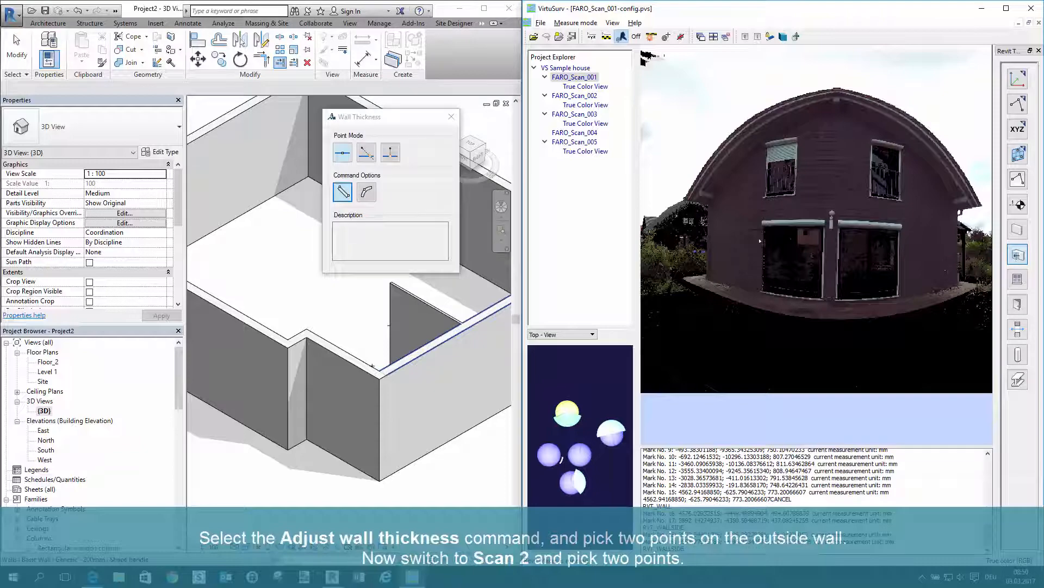
{"action": "left_click", "coordinate": [717, 242]}
{"action": "left_click", "coordinate": [950, 248]}
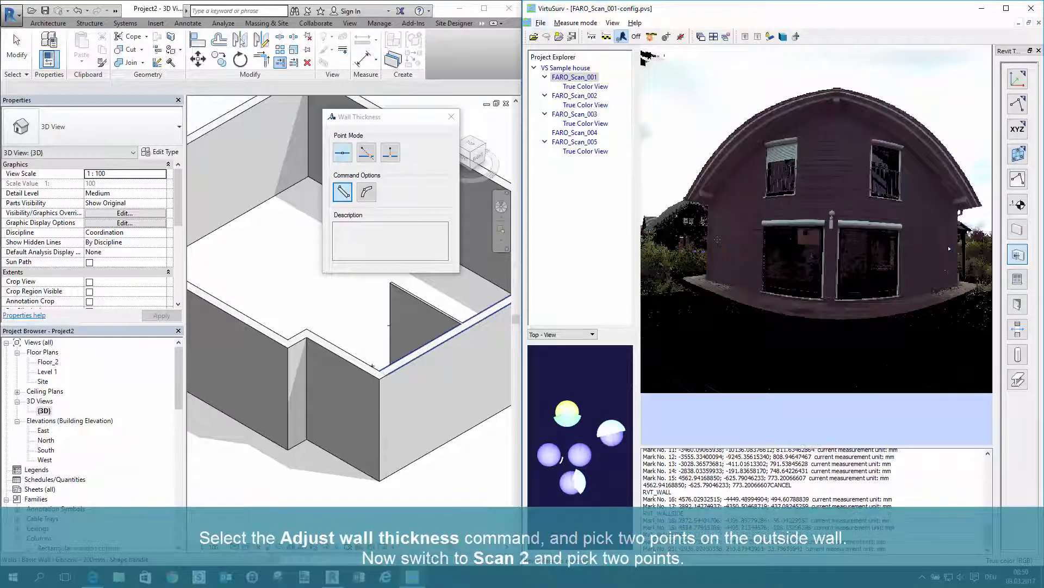
Adjust the thickness of the exterior wall with the small window from two points in FARO_Scan_002, and check an outer wall's type in Revit
{"action": "left_click", "coordinate": [575, 96]}
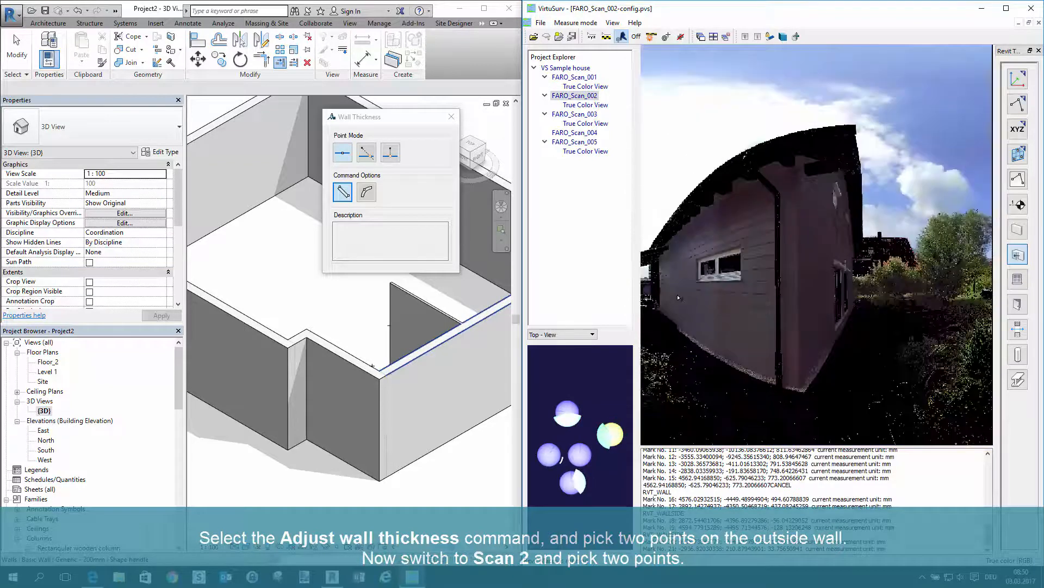
{"action": "left_click", "coordinate": [689, 291]}
{"action": "left_click", "coordinate": [811, 303]}
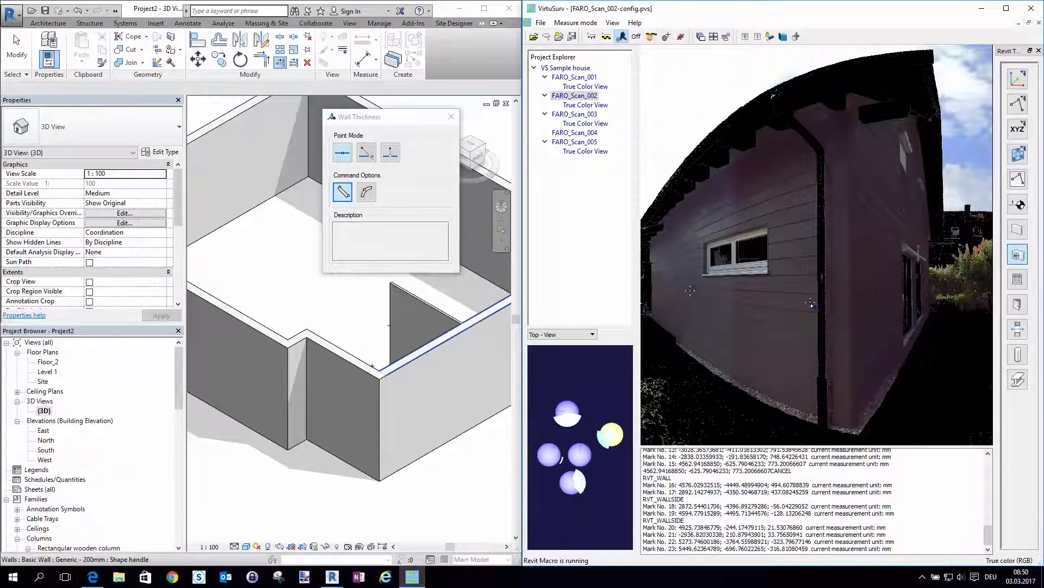
{"action": "left_click", "coordinate": [451, 116]}
{"action": "scroll", "coordinate": [451, 118], "scroll_direction": "down", "scroll_amount": 2}
{"action": "middle_click_drag", "start_coordinate": [406, 171], "coordinate": [297, 252]}
{"action": "left_click", "coordinate": [406, 246]}
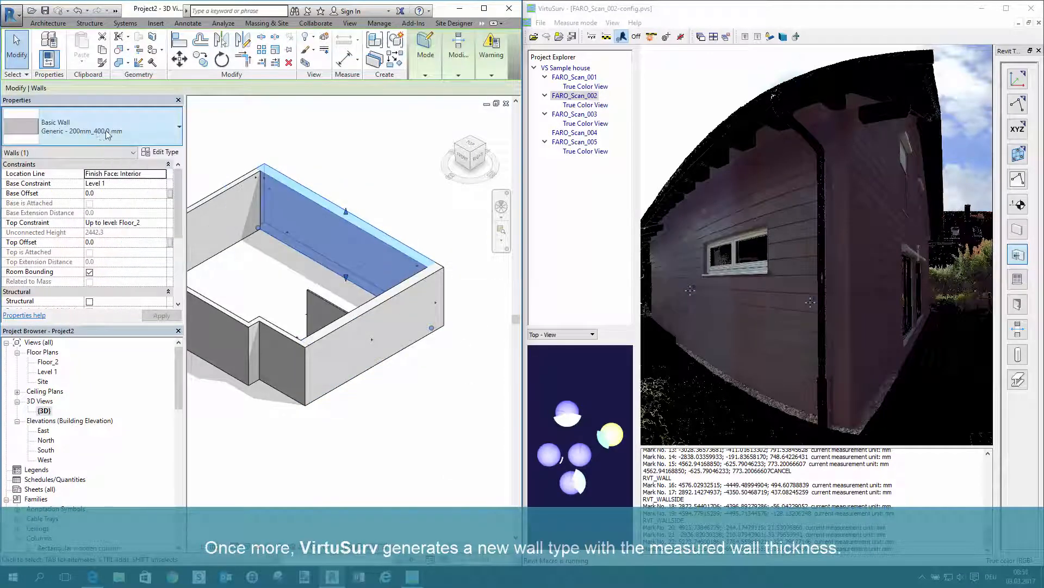
{"action": "left_click", "coordinate": [224, 131]}
{"action": "scroll", "coordinate": [459, 276], "scroll_direction": "down", "scroll_amount": 2}
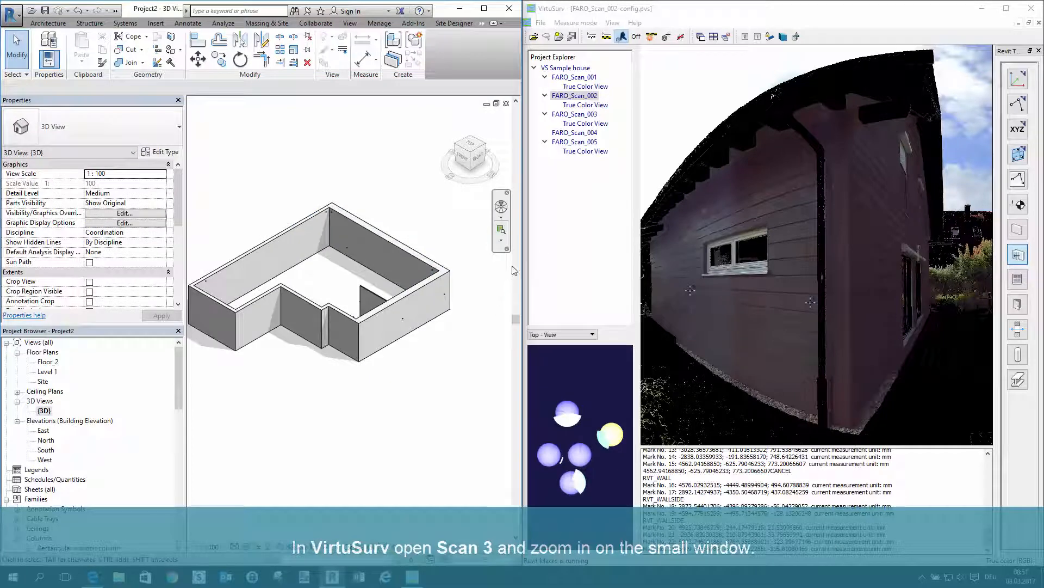
Show the small window in FARO_Scan_003 and set up a Double Window 1500 x 1000 mm with standard point picking and two diagonal points
{"action": "left_click", "coordinate": [592, 115]}
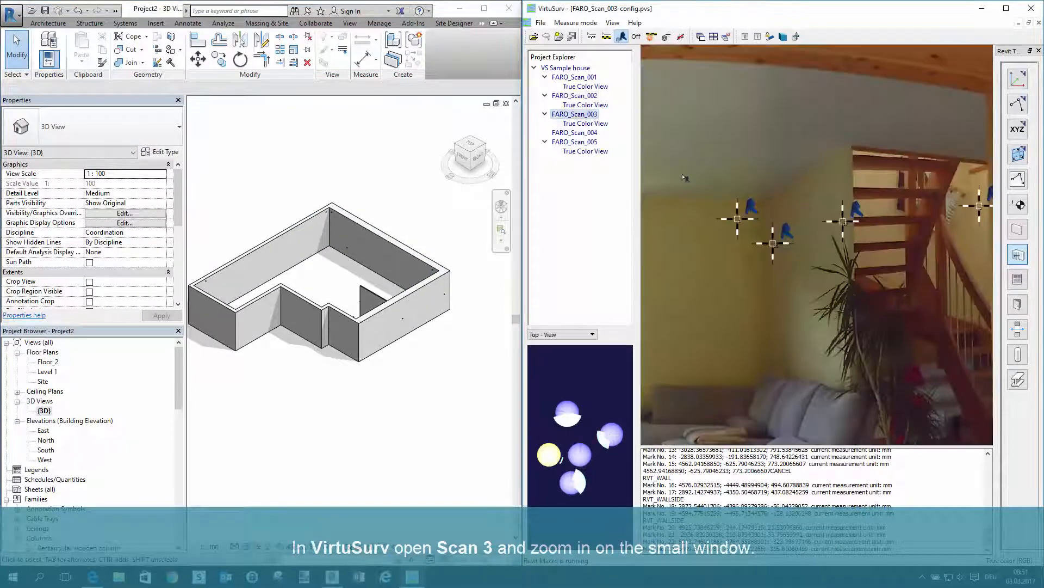
{"action": "scroll", "coordinate": [651, 238], "scroll_direction": "up", "scroll_amount": 3}
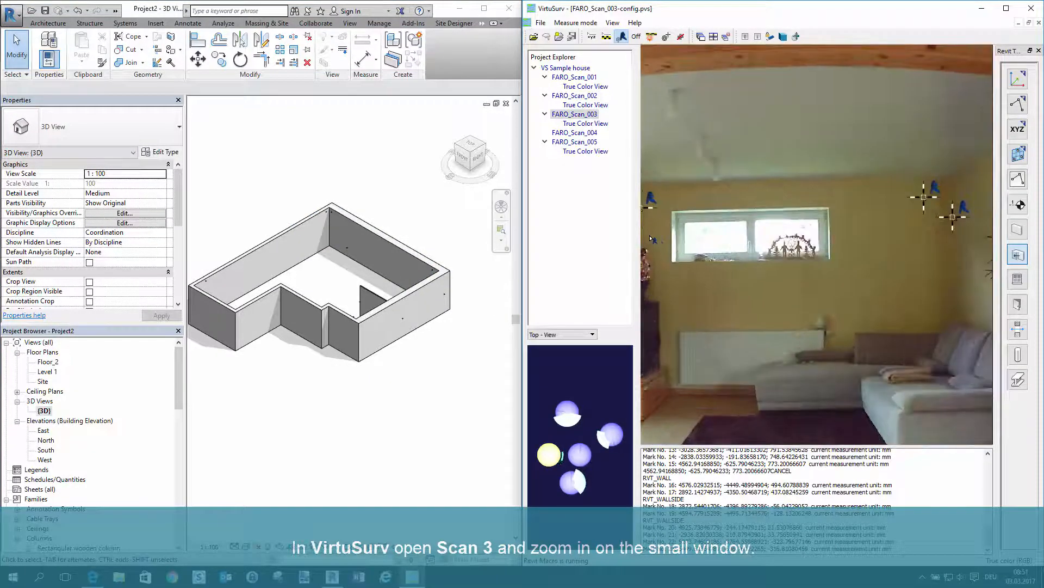
{"action": "left_click", "coordinate": [1023, 281]}
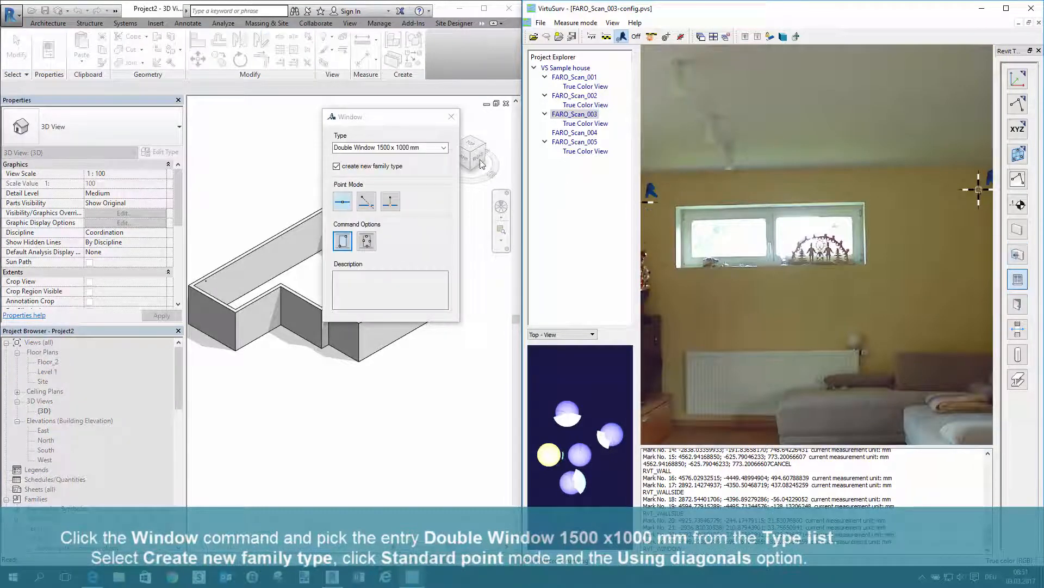
{"action": "left_click", "coordinate": [447, 148]}
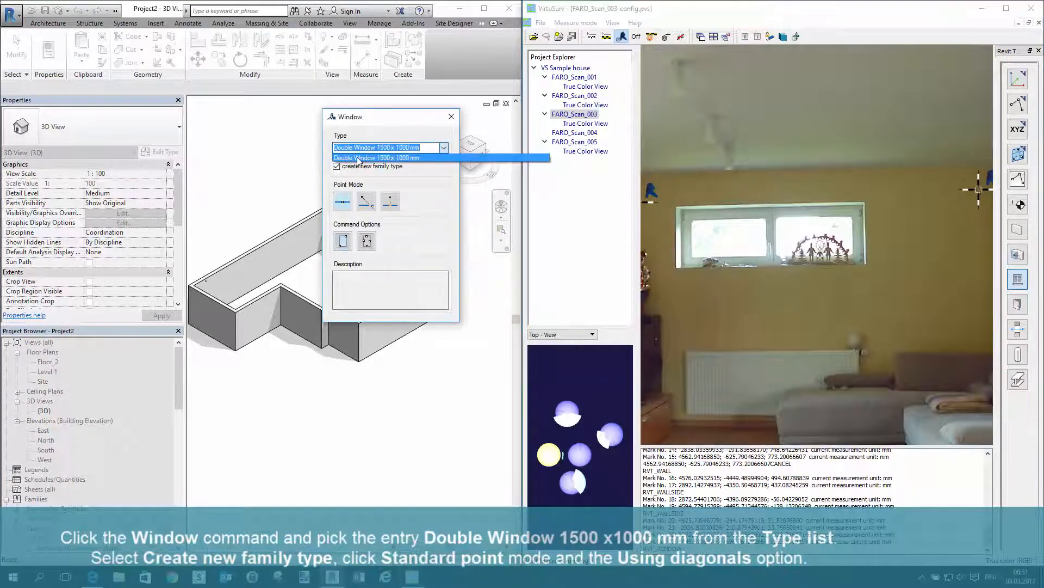
{"action": "left_click", "coordinate": [426, 157]}
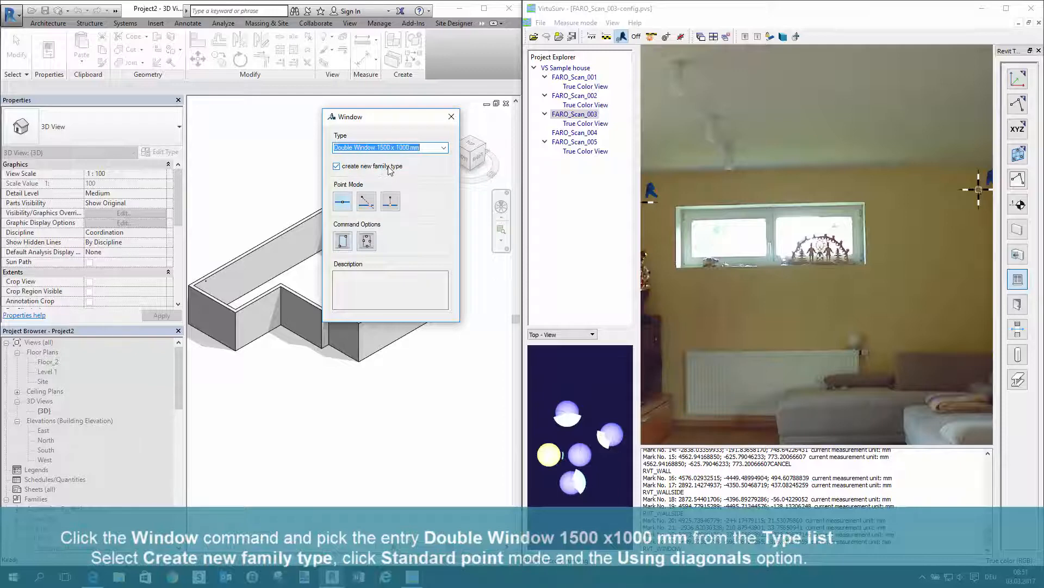
{"action": "left_click", "coordinate": [347, 199]}
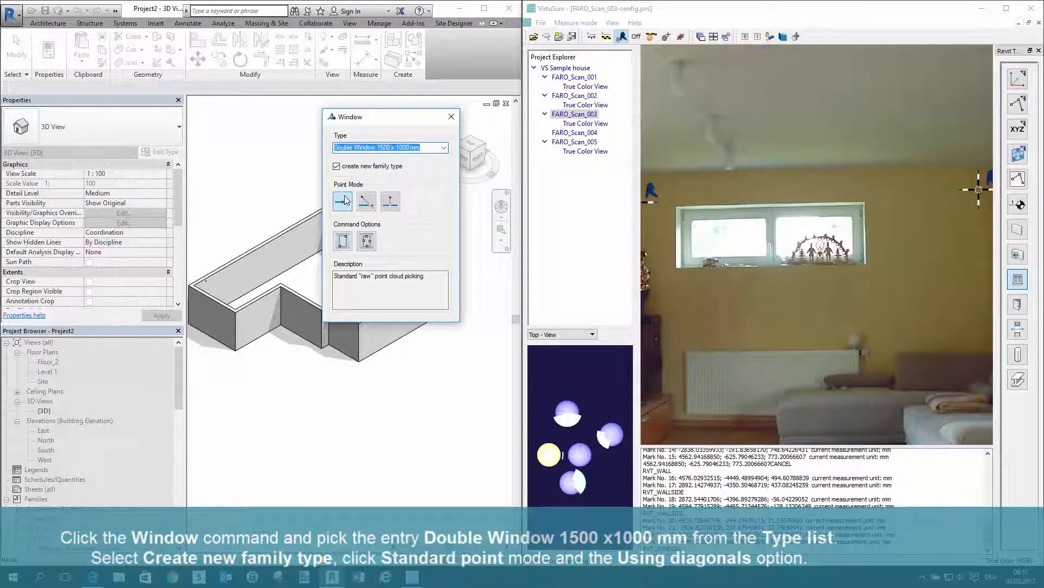
{"action": "left_click", "coordinate": [343, 241]}
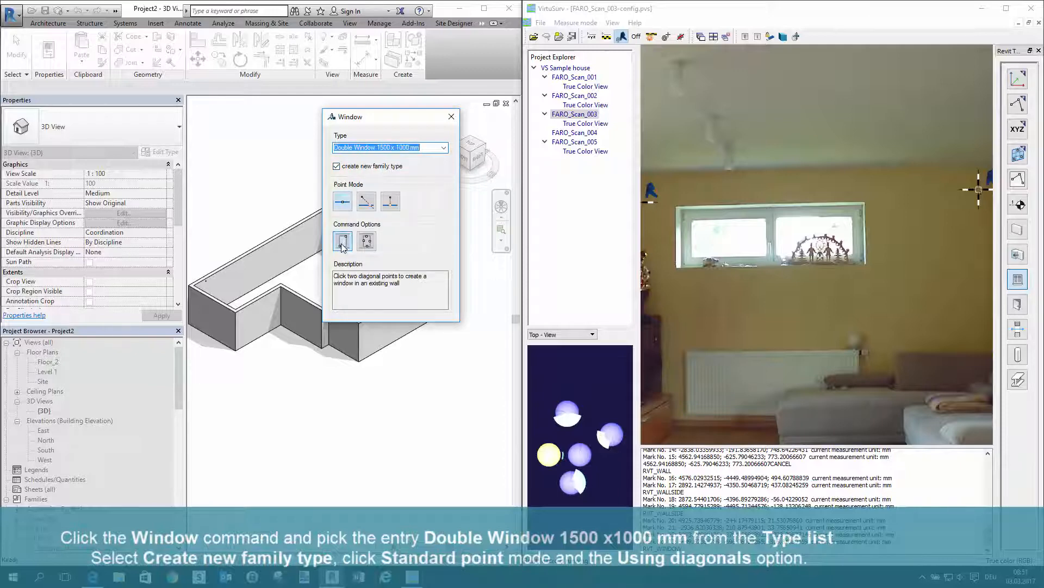
Create the window from the lower left and upper right corners of the small window opening and finish the Window command
{"action": "scroll", "coordinate": [667, 268], "scroll_direction": "up", "scroll_amount": 3}
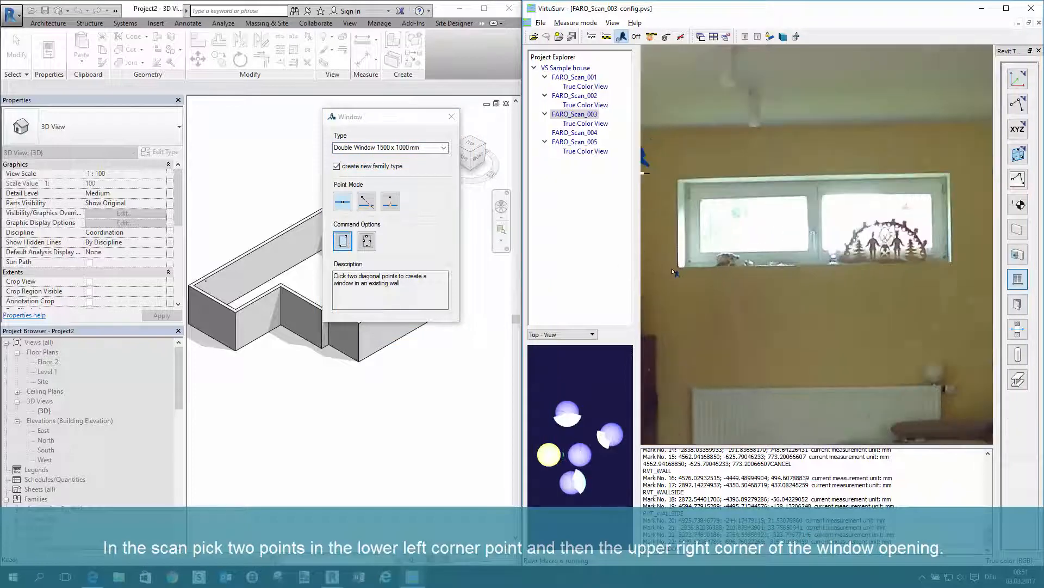
{"action": "left_click", "coordinate": [683, 269]}
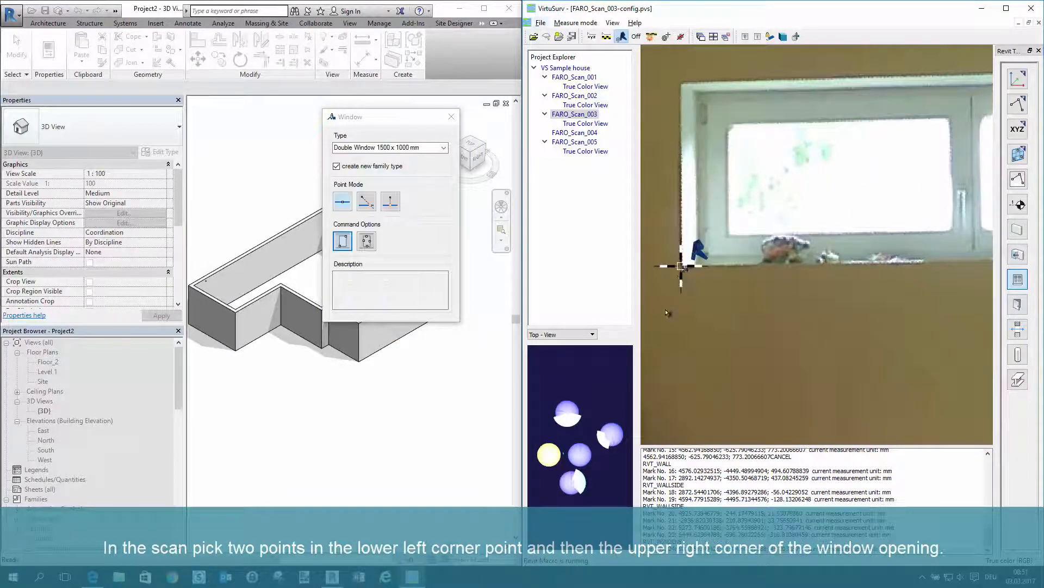
{"action": "scroll", "coordinate": [685, 272], "scroll_direction": "down", "scroll_amount": 3}
{"action": "scroll", "coordinate": [890, 221], "scroll_direction": "up", "scroll_amount": 4}
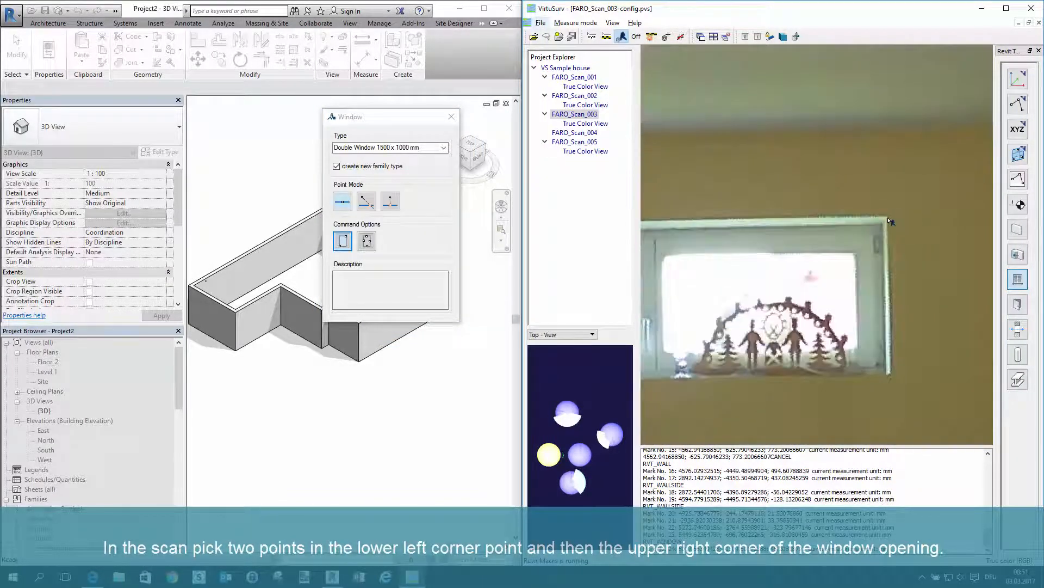
{"action": "left_click", "coordinate": [890, 221]}
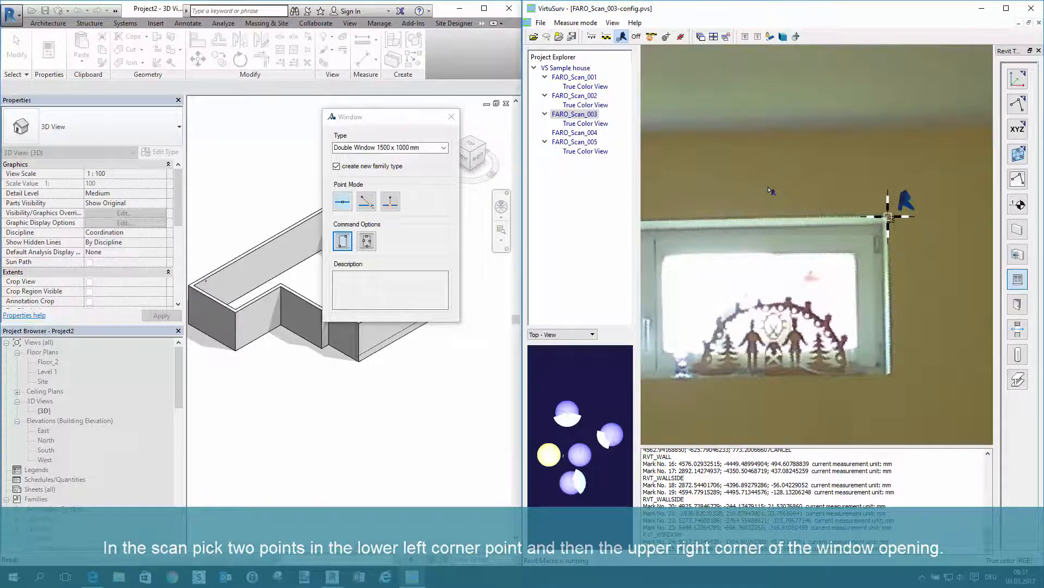
{"action": "left_click", "coordinate": [455, 310]}
Inspect the new window in the Revit exterior wall and its Double Window family type and dimensions
{"action": "scroll", "coordinate": [431, 303], "scroll_direction": "up", "scroll_amount": 2}
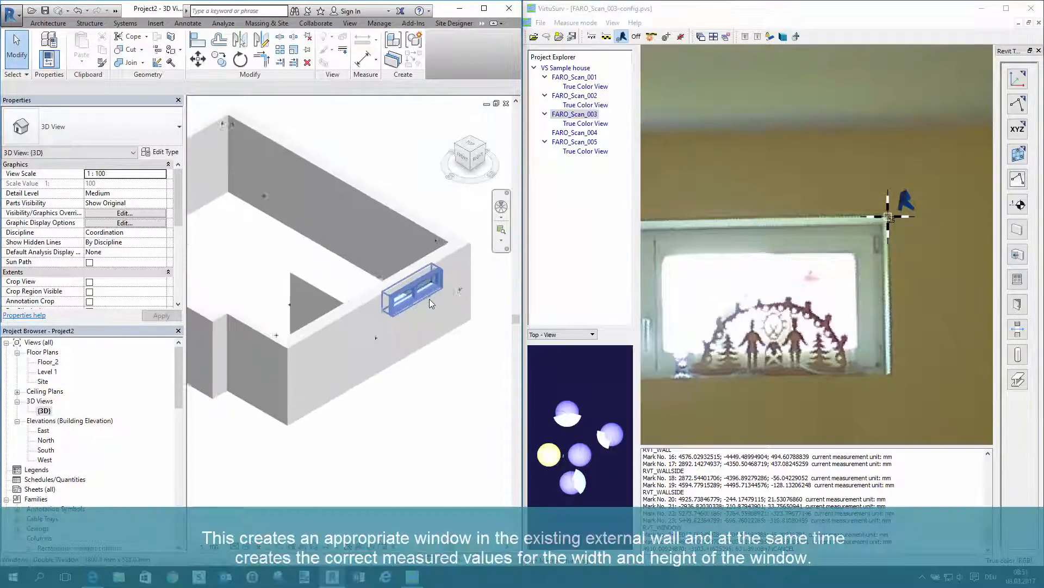
{"action": "scroll", "coordinate": [429, 298], "scroll_direction": "up", "scroll_amount": 2}
{"action": "left_click", "coordinate": [408, 290]}
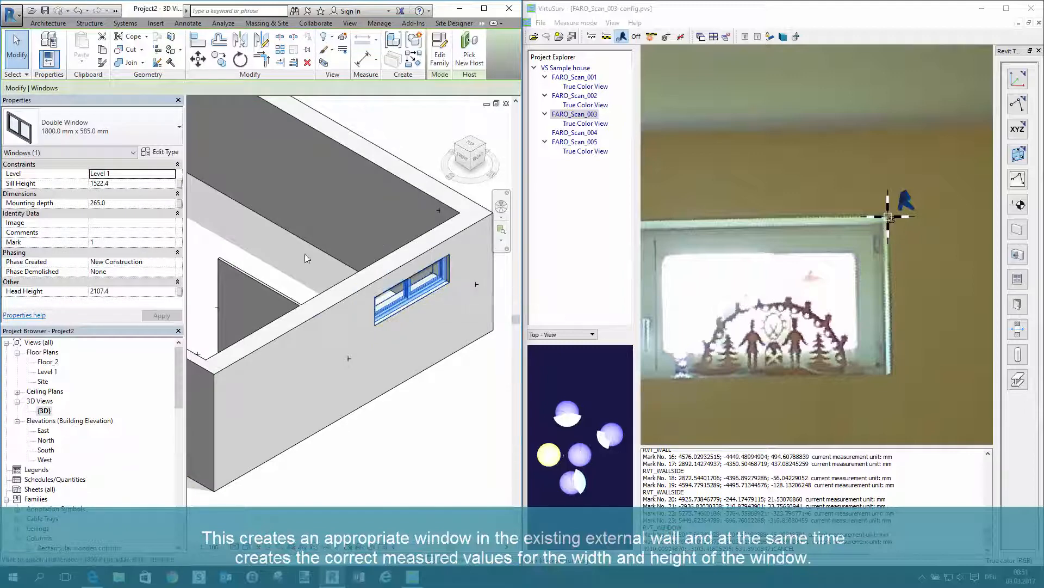
{"action": "left_click", "coordinate": [55, 131]}
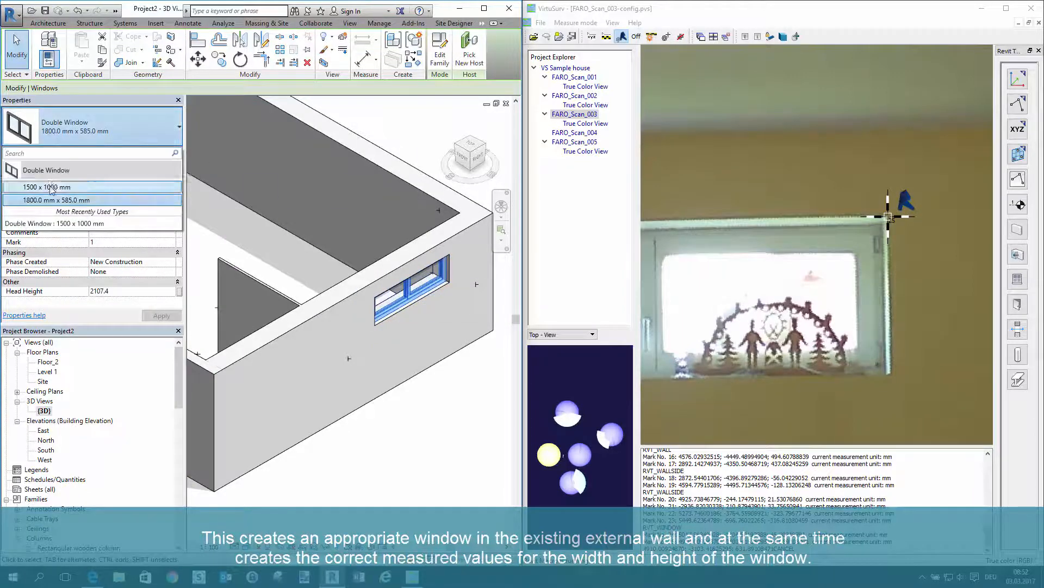
{"action": "left_click", "coordinate": [106, 201]}
{"action": "left_click", "coordinate": [483, 378]}
{"action": "middle_click_drag", "start_coordinate": [483, 378], "coordinate": [477, 379], "text": "shift"}
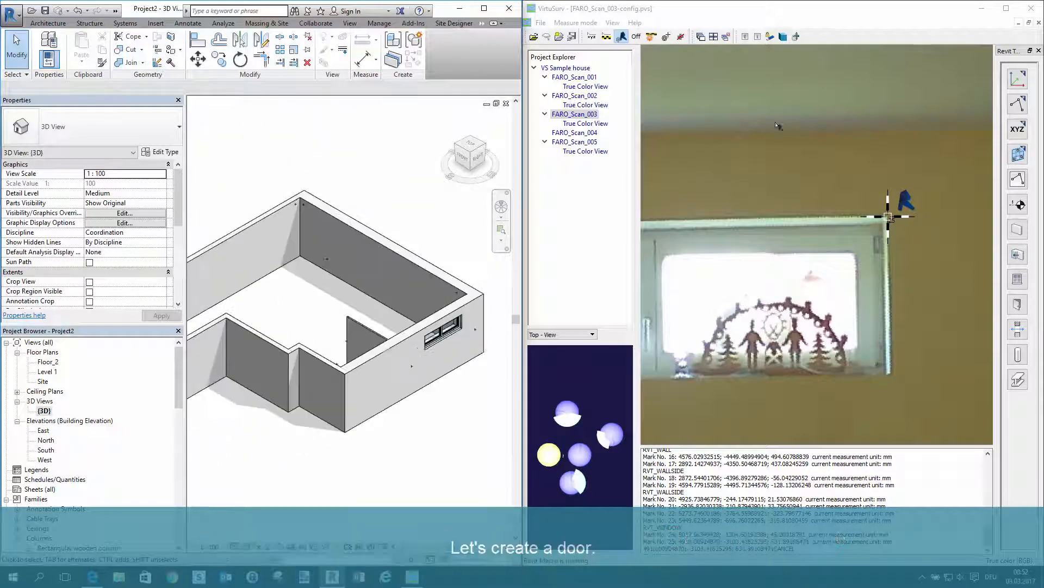
Set up the Door command with Double Door 1600 x 2000 mm, a new family type, plumb point mode and four-point picking using reveals
{"action": "left_click_drag", "start_coordinate": [778, 239], "coordinate": [939, 242]}
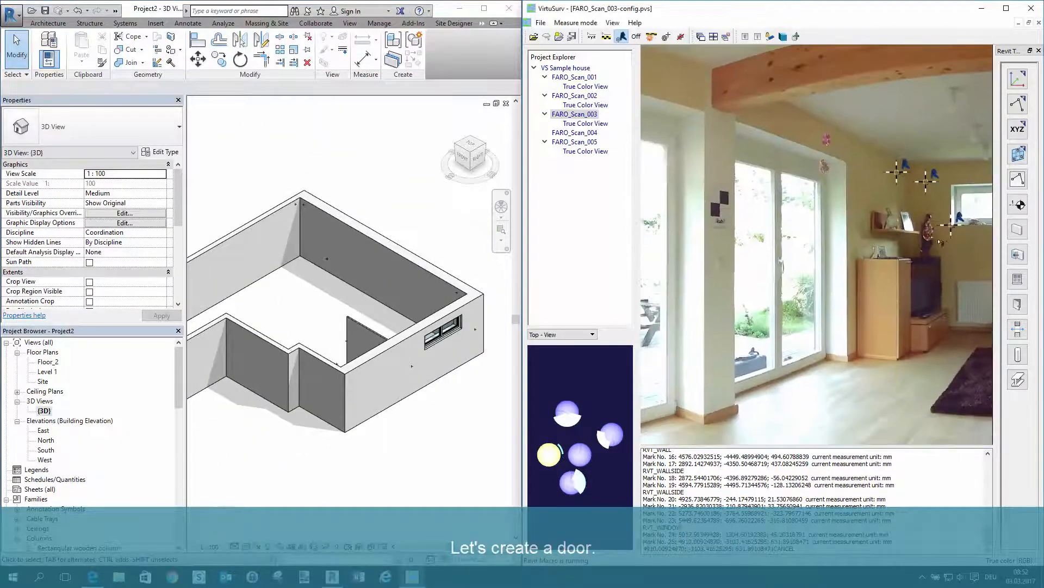
{"action": "left_click", "coordinate": [1019, 305]}
{"action": "left_click", "coordinate": [446, 150]}
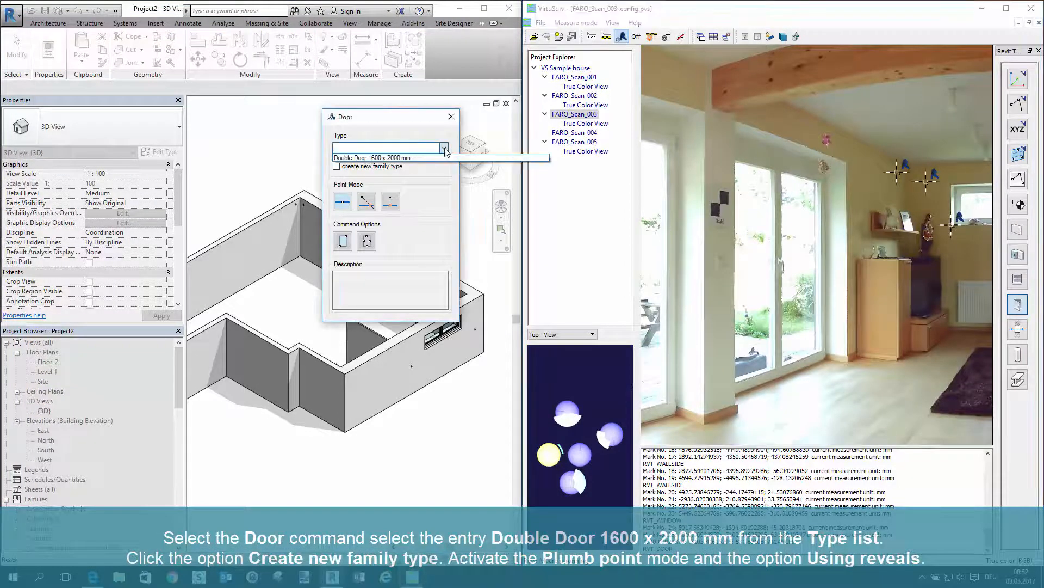
{"action": "left_click", "coordinate": [419, 158]}
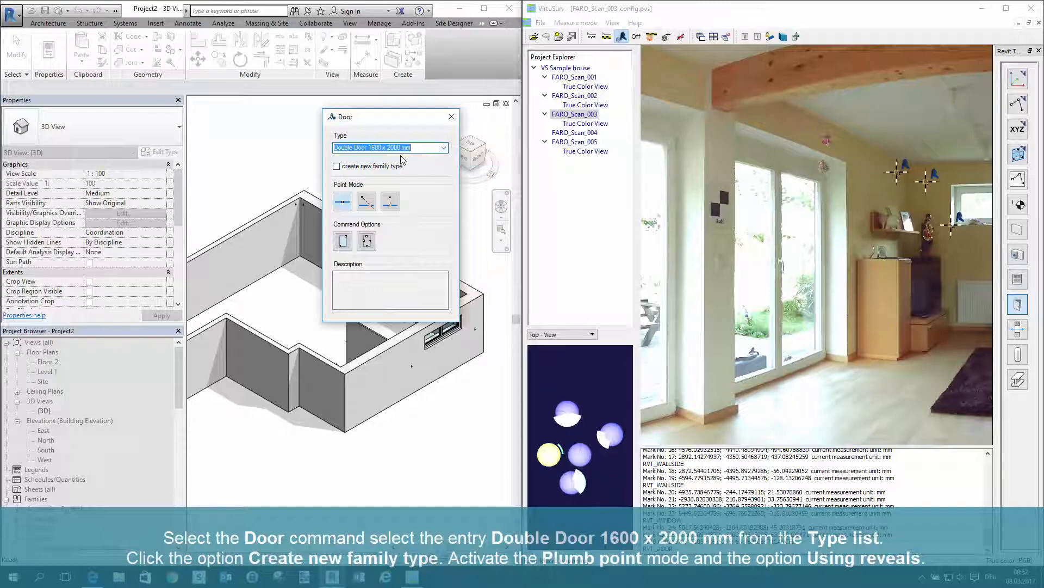
{"action": "left_click", "coordinate": [337, 166]}
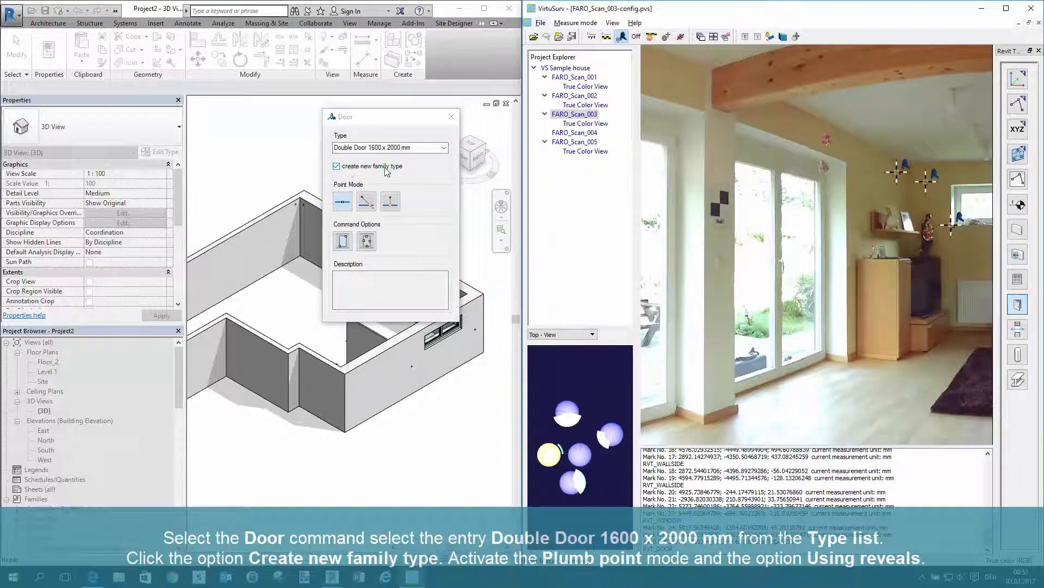
{"action": "left_click", "coordinate": [391, 203]}
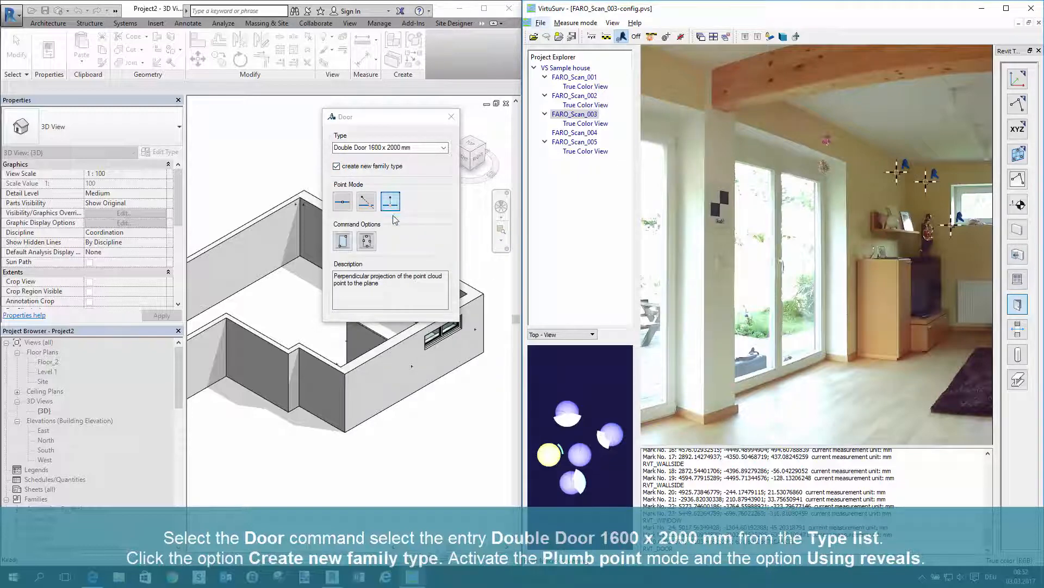
{"action": "left_click", "coordinate": [366, 241]}
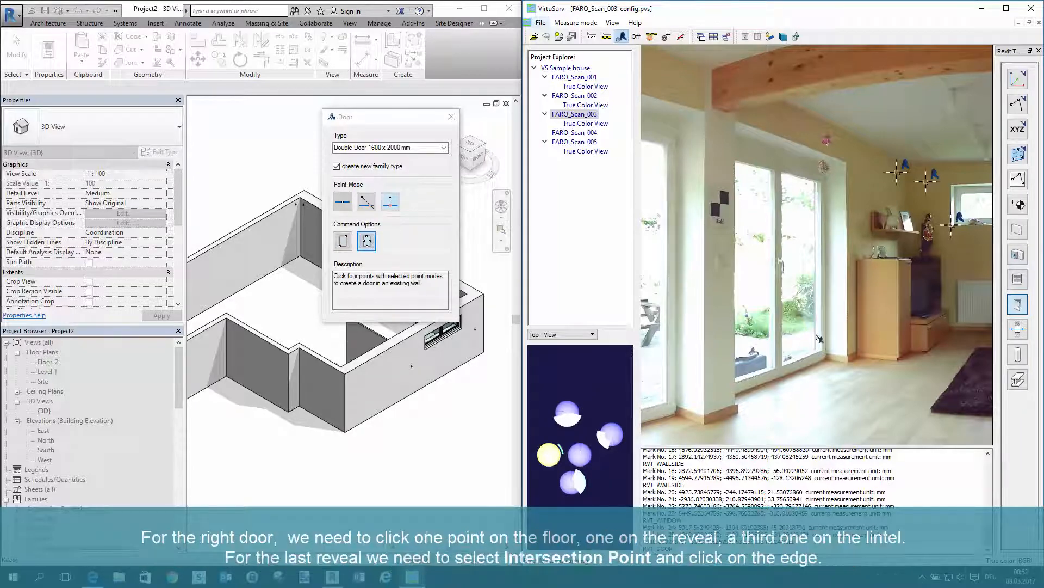
Pick points on the floor, the right reveal and the lintel of the right patio door in FARO_Scan_003
{"action": "scroll", "coordinate": [846, 430], "scroll_direction": "up", "scroll_amount": 3}
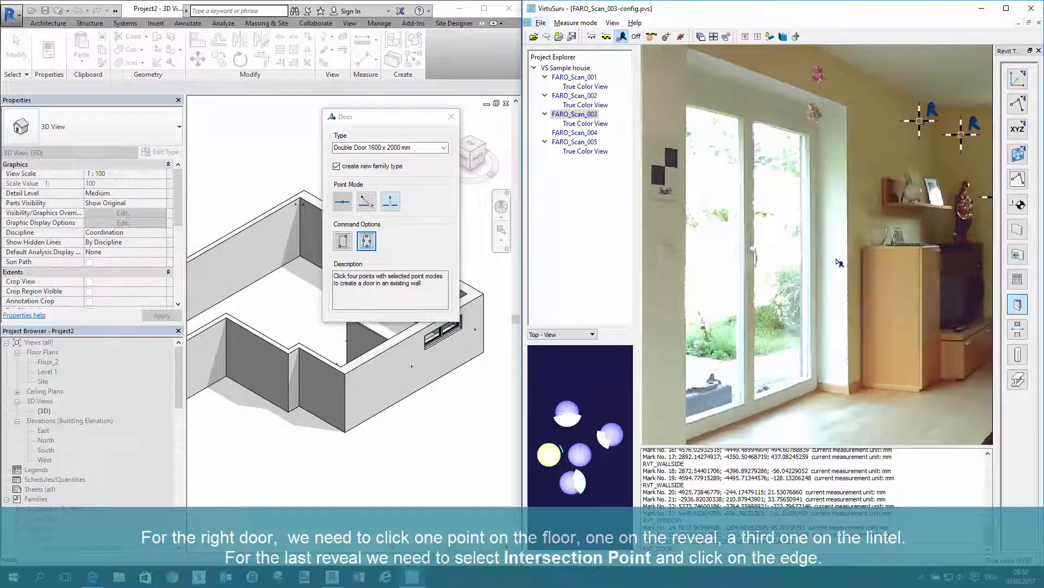
{"action": "left_click", "coordinate": [775, 420]}
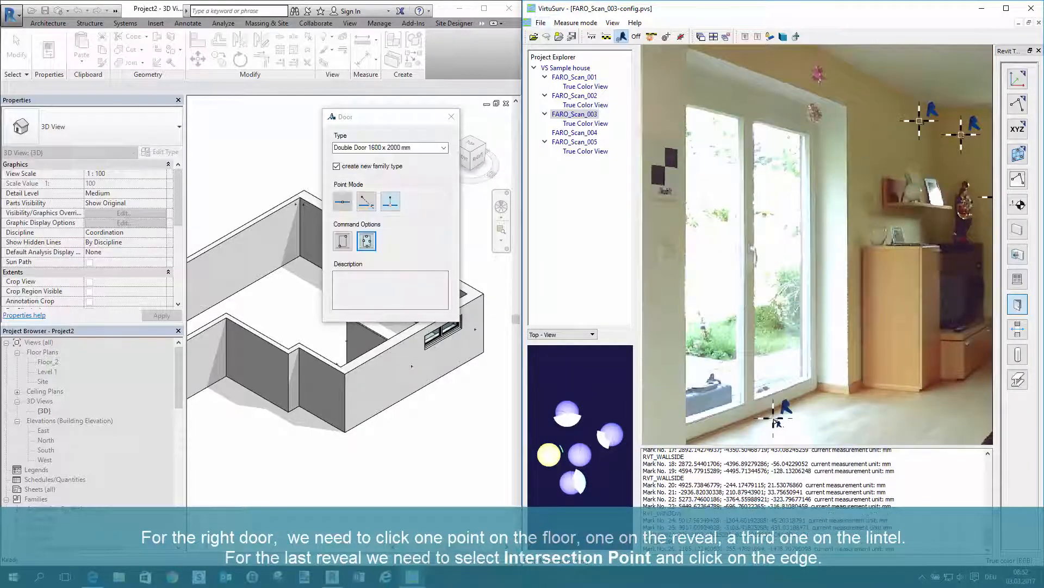
{"action": "left_click", "coordinate": [838, 248]}
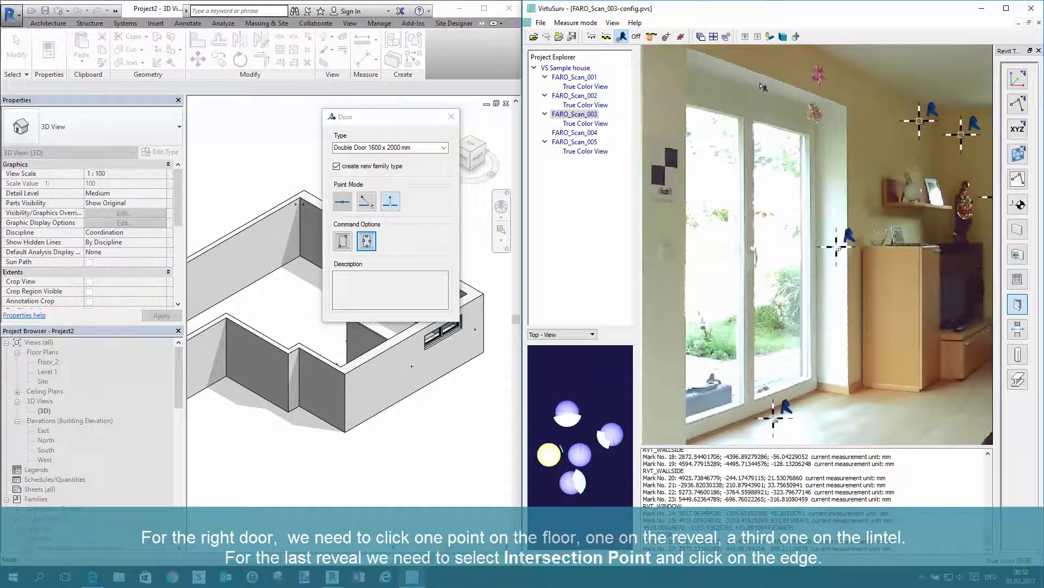
{"action": "left_click", "coordinate": [760, 77]}
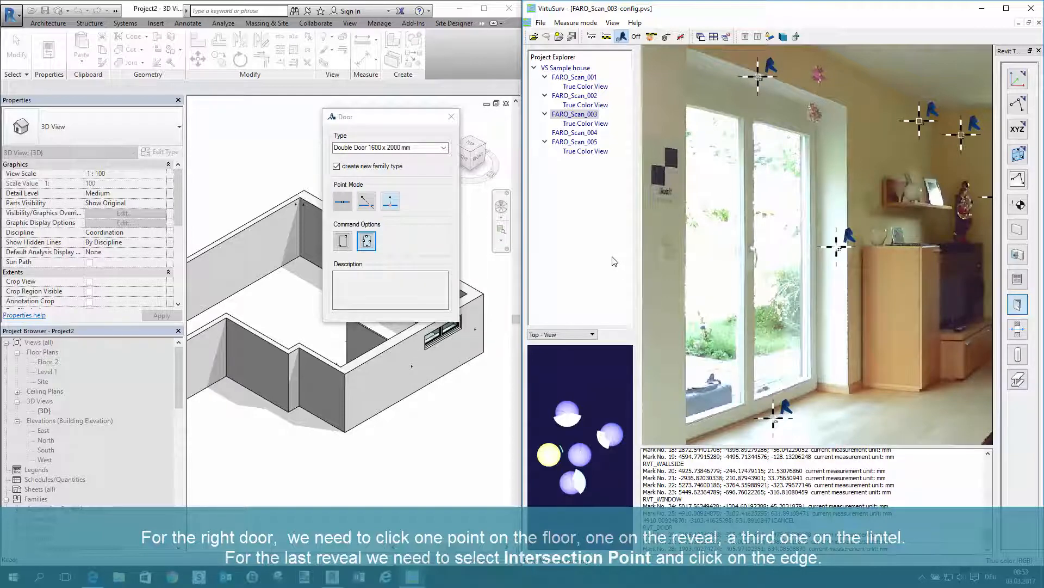
Complete the right patio door with a work plane intersection point on the opening's left edge and view it in the Revit model
{"action": "left_click", "coordinate": [367, 202]}
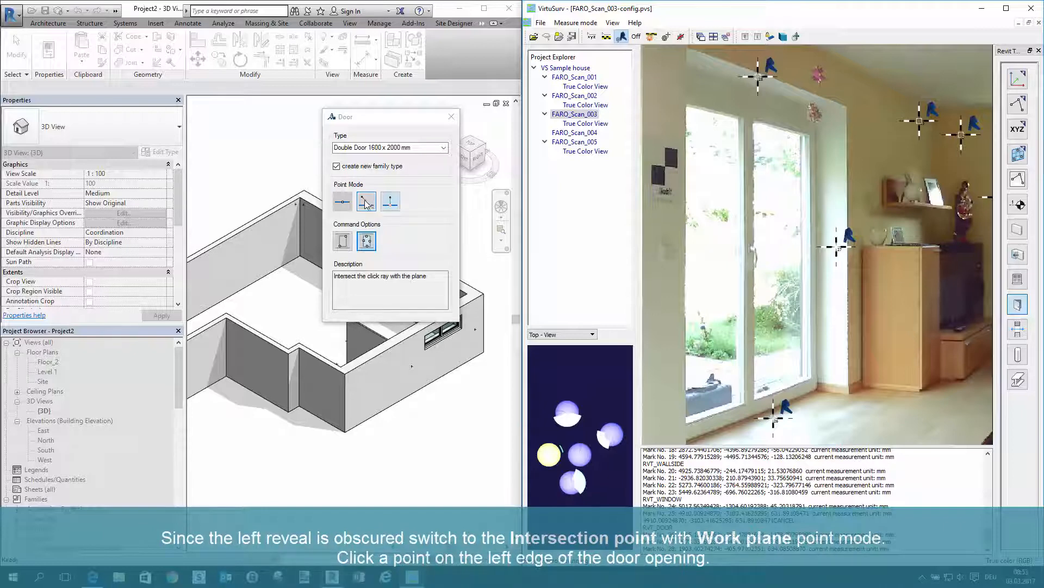
{"action": "left_click", "coordinate": [363, 204]}
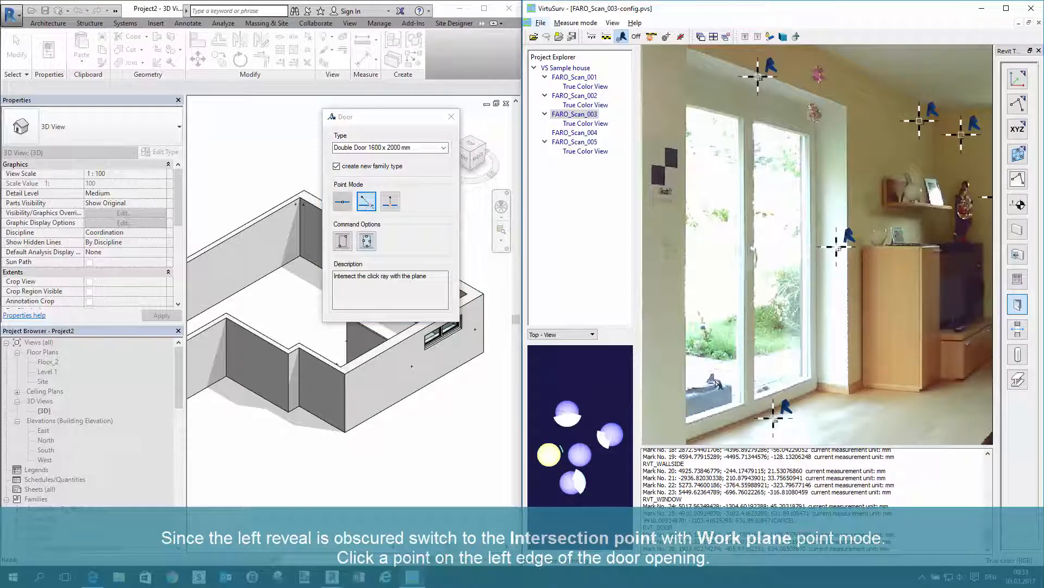
{"action": "scroll", "coordinate": [688, 445], "scroll_direction": "up", "scroll_amount": 5}
{"action": "left_click", "coordinate": [698, 395]}
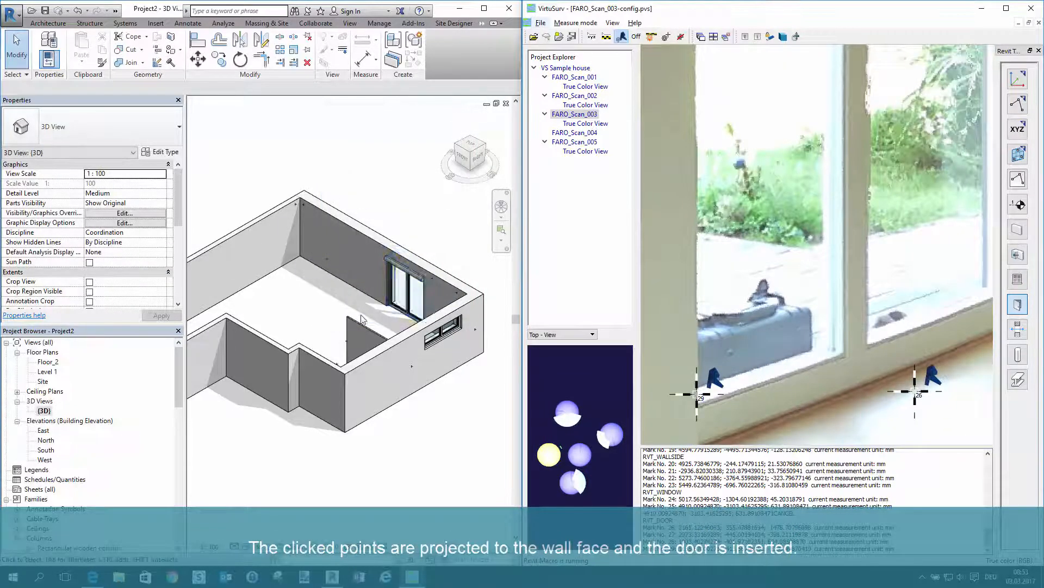
{"action": "scroll", "coordinate": [362, 318], "scroll_direction": "up", "scroll_amount": 3}
{"action": "middle_click_drag", "start_coordinate": [363, 318], "coordinate": [408, 389], "text": "shift"}
{"action": "scroll", "coordinate": [711, 311], "scroll_direction": "down", "scroll_amount": 5}
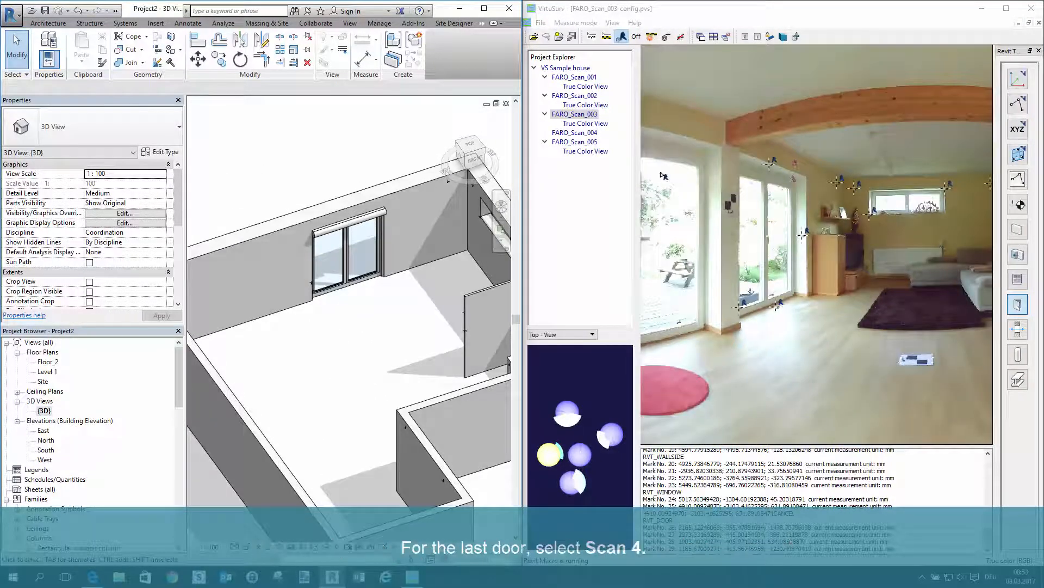
Show FARO_Scan_004 and set up the existing Double Door 1805.0 mm x 2115.0 mm without a new family type, using plumb points and reveals
{"action": "double_click", "coordinate": [592, 133]}
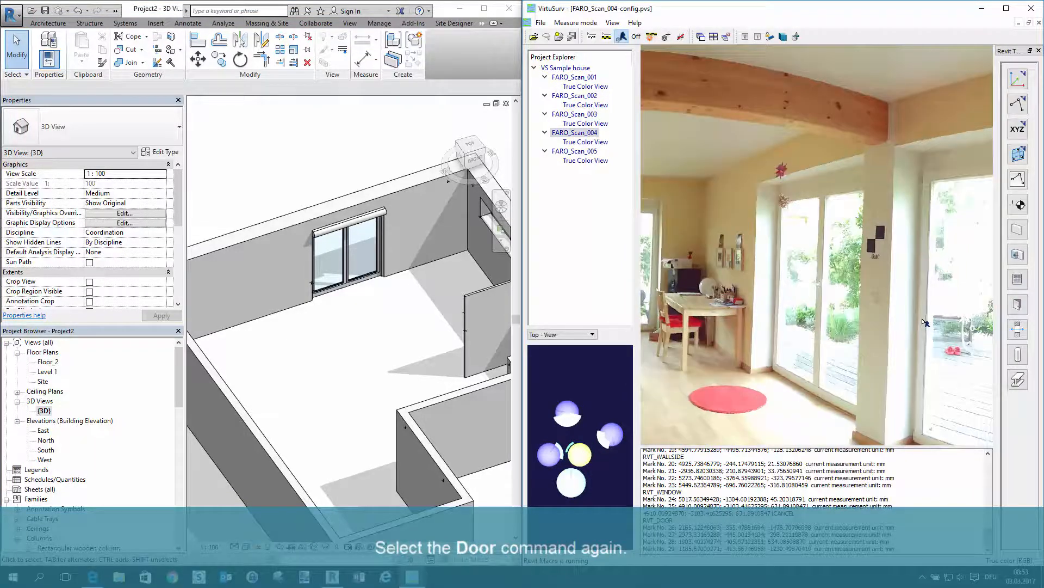
{"action": "left_click", "coordinate": [1017, 304]}
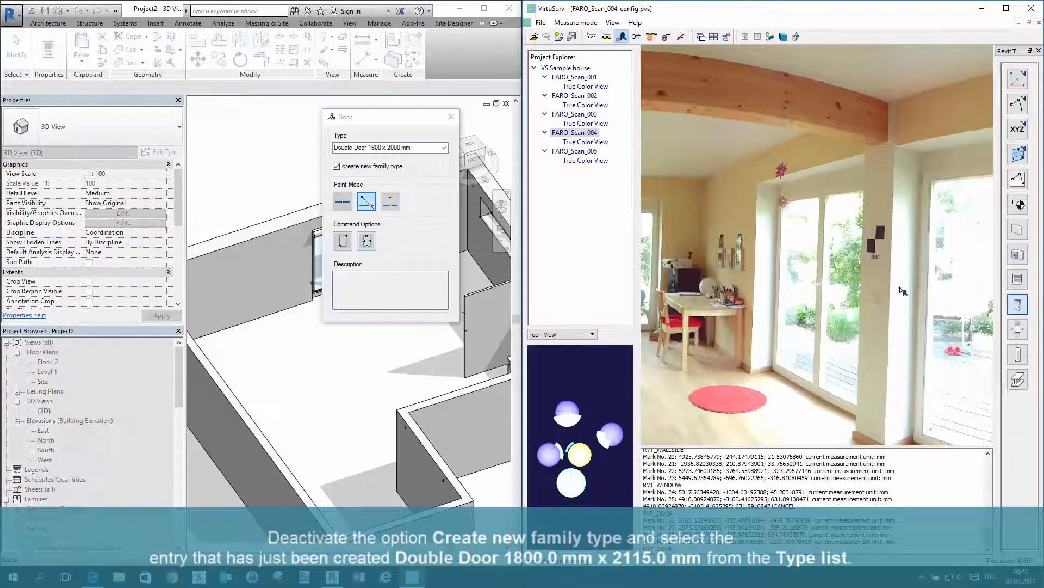
{"action": "left_click", "coordinate": [337, 167]}
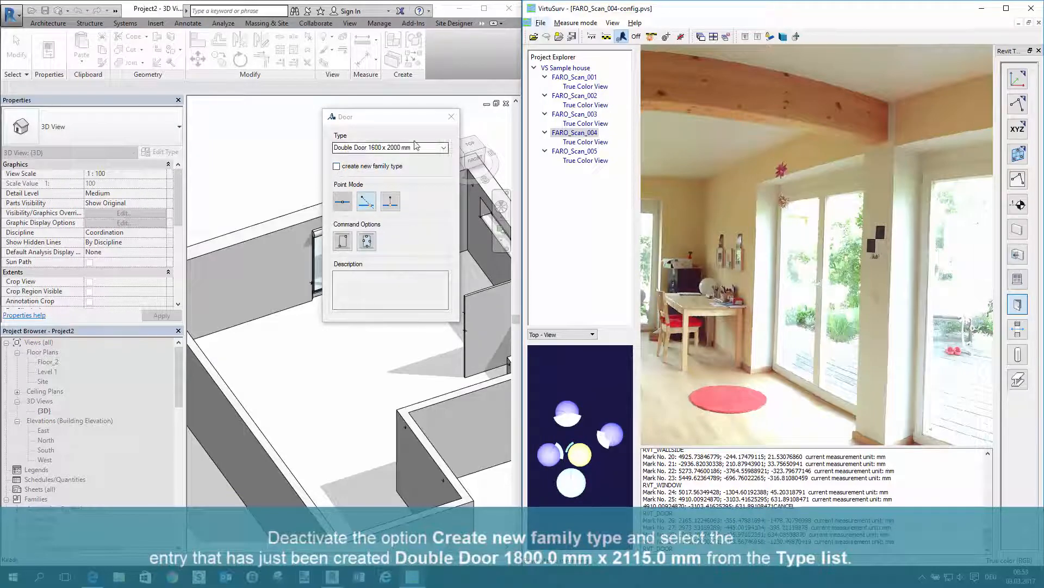
{"action": "left_click", "coordinate": [444, 147]}
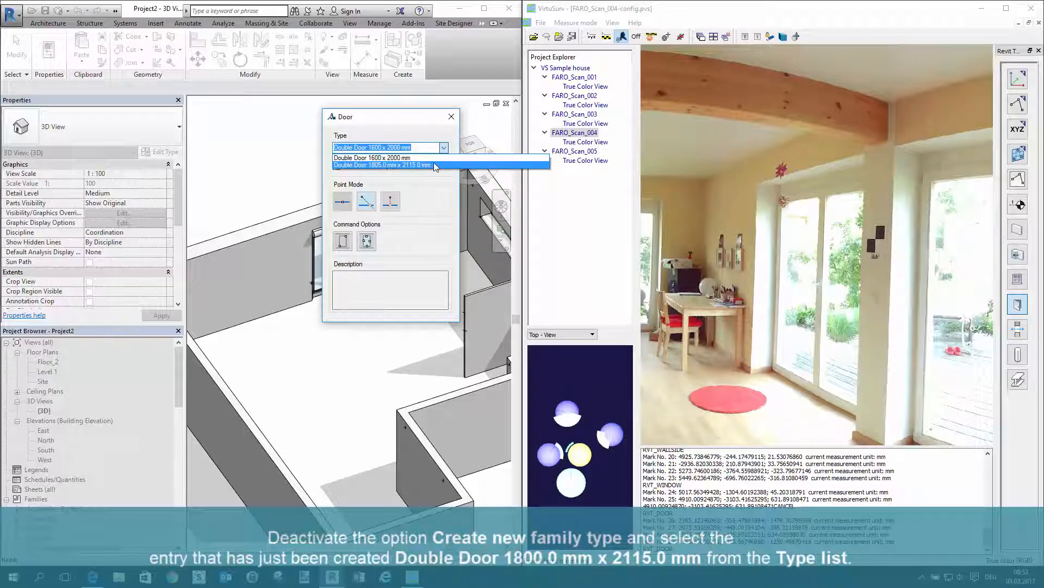
{"action": "left_click", "coordinate": [433, 164]}
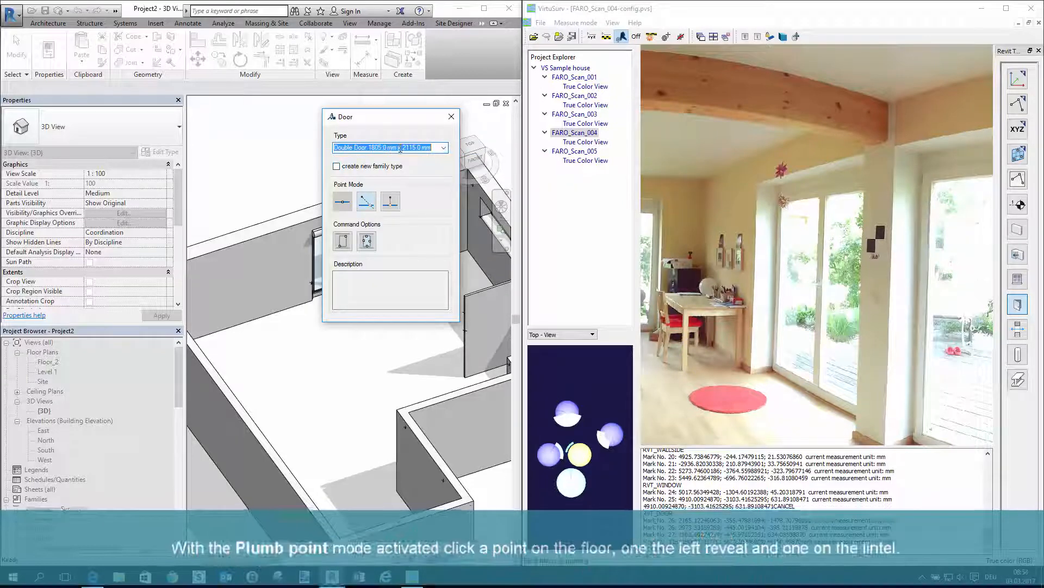
{"action": "left_click", "coordinate": [391, 201]}
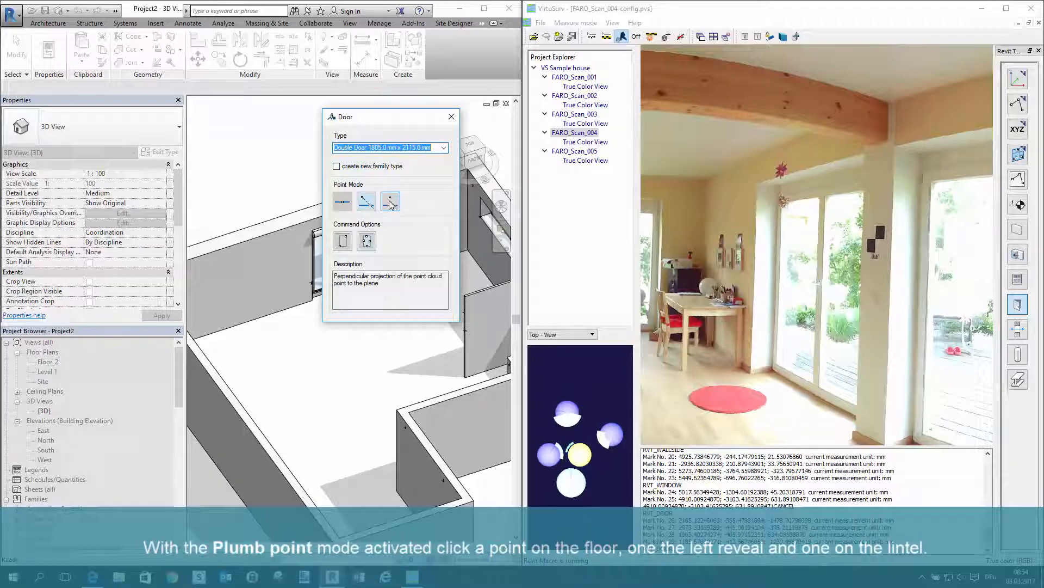
{"action": "left_click", "coordinate": [366, 240]}
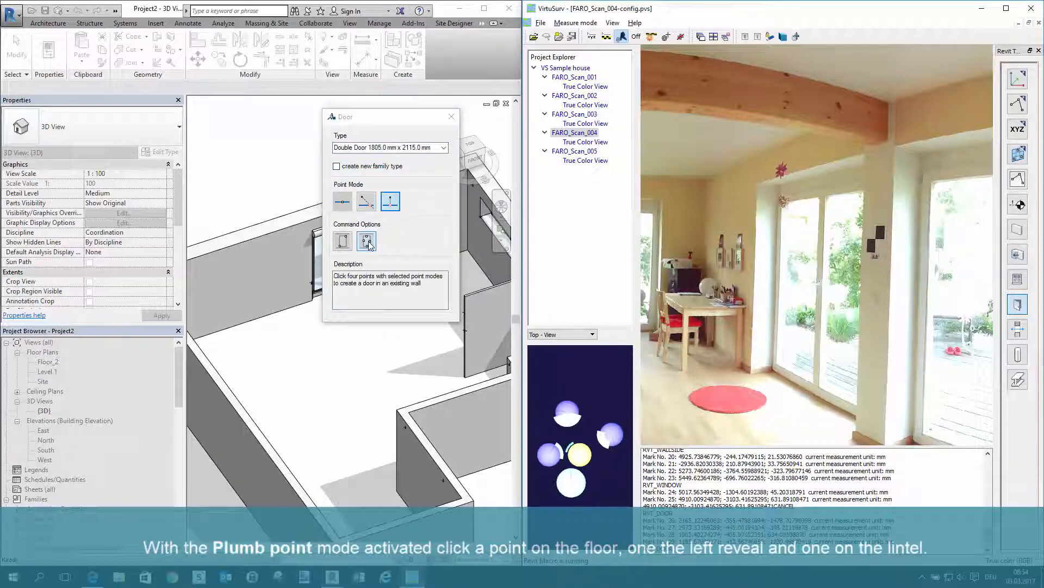
Create the second patio door from floor, left reveal and lintel points in FARO_Scan_004 and a right reveal point in FARO_Scan_003, and finish the Door command
{"action": "left_click", "coordinate": [790, 395]}
{"action": "left_click", "coordinate": [762, 276]}
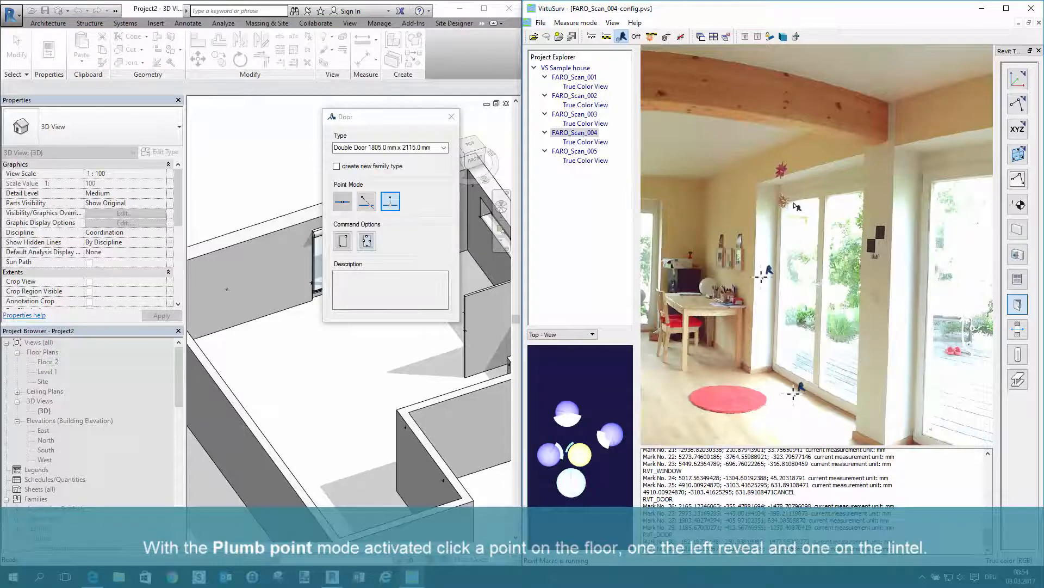
{"action": "left_click", "coordinate": [796, 175]}
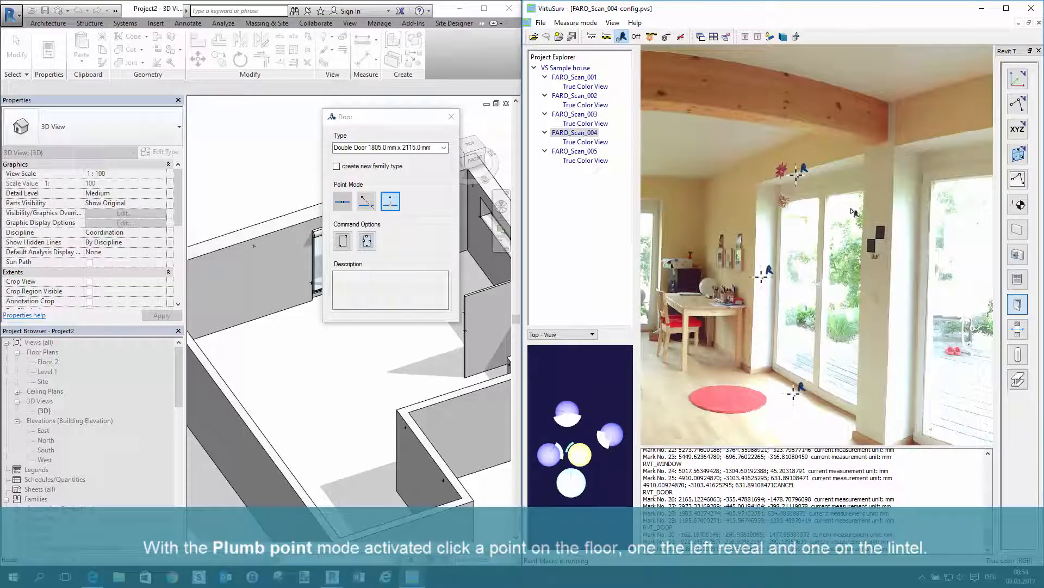
{"action": "double_click", "coordinate": [592, 115]}
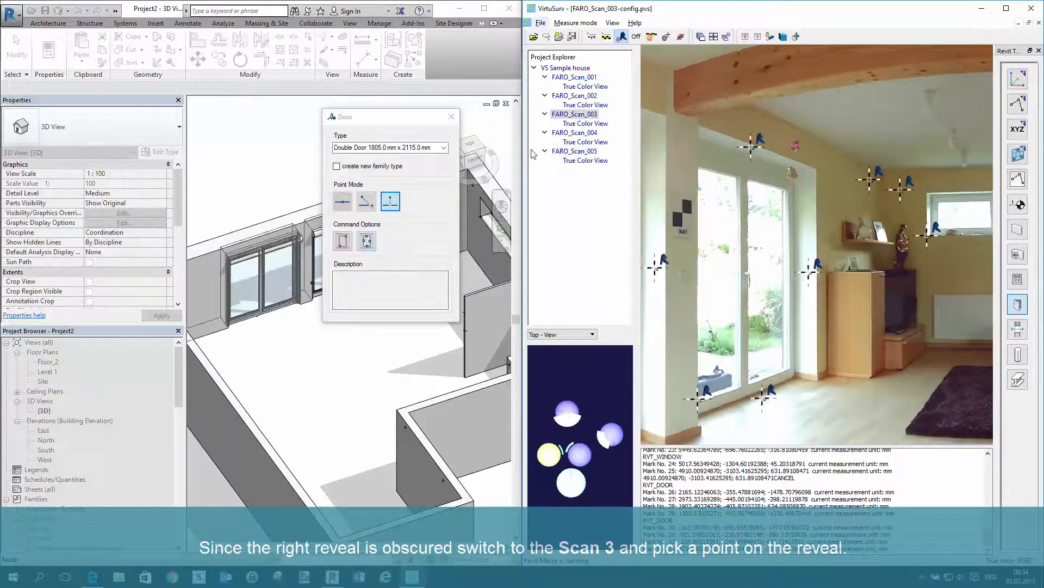
{"action": "left_click", "coordinate": [452, 118]}
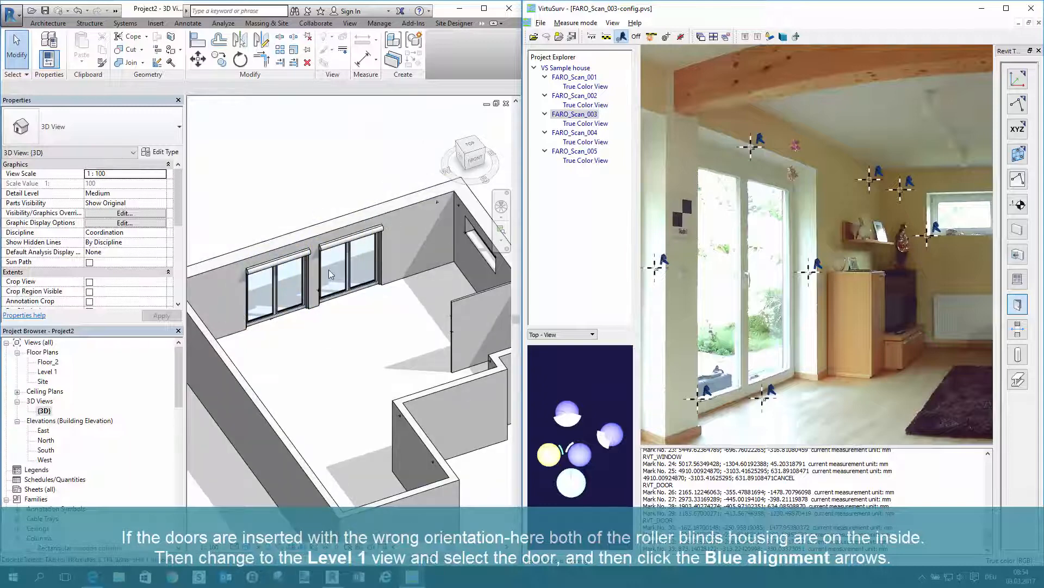
Flip both double doors in the Level 1 floor plan so their roller blind housings face outside, and check the result in the 3D view
{"action": "left_click", "coordinate": [286, 313]}
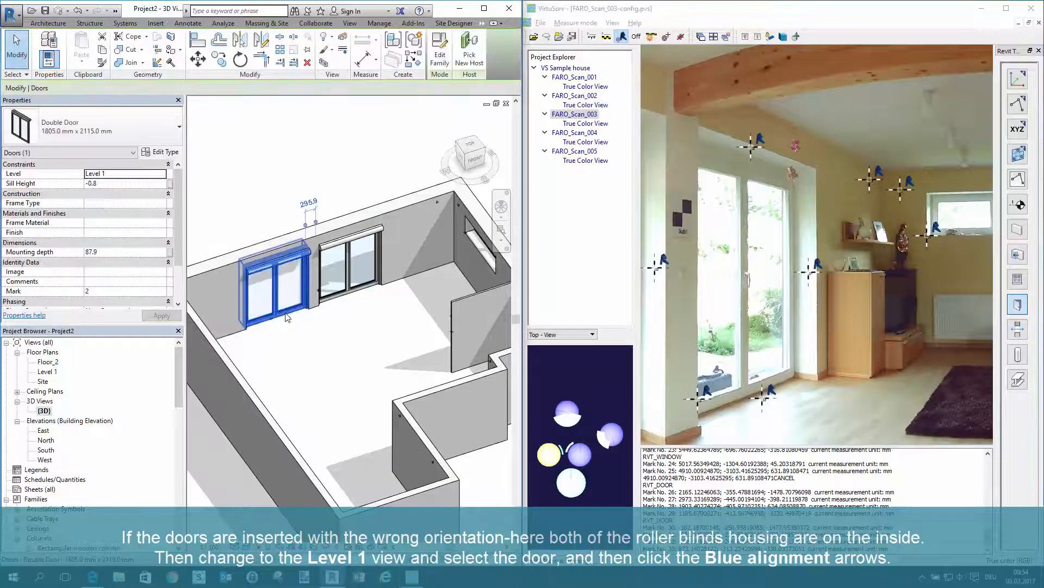
{"action": "left_click", "coordinate": [304, 323]}
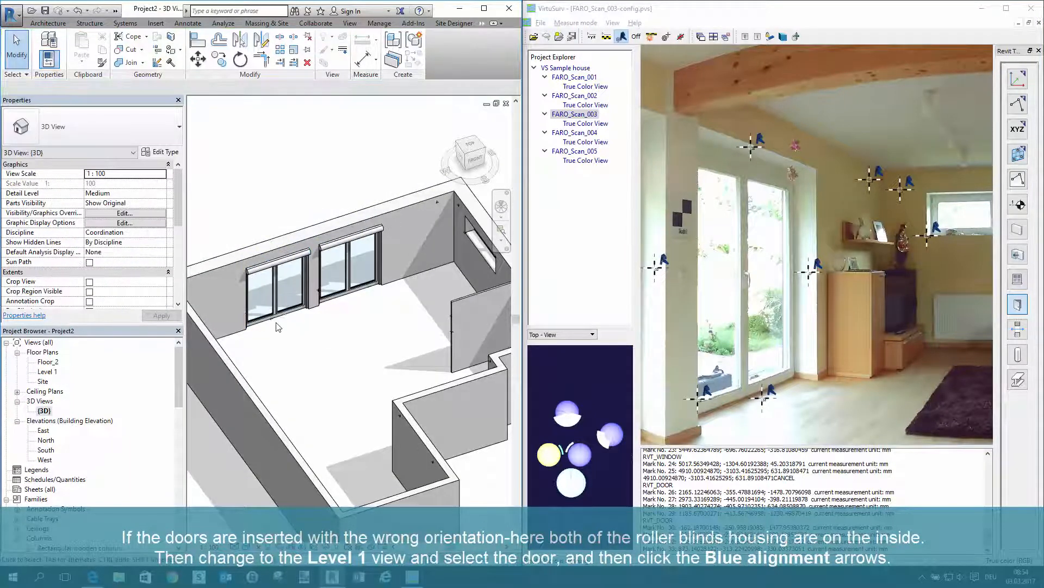
{"action": "double_click", "coordinate": [47, 371]}
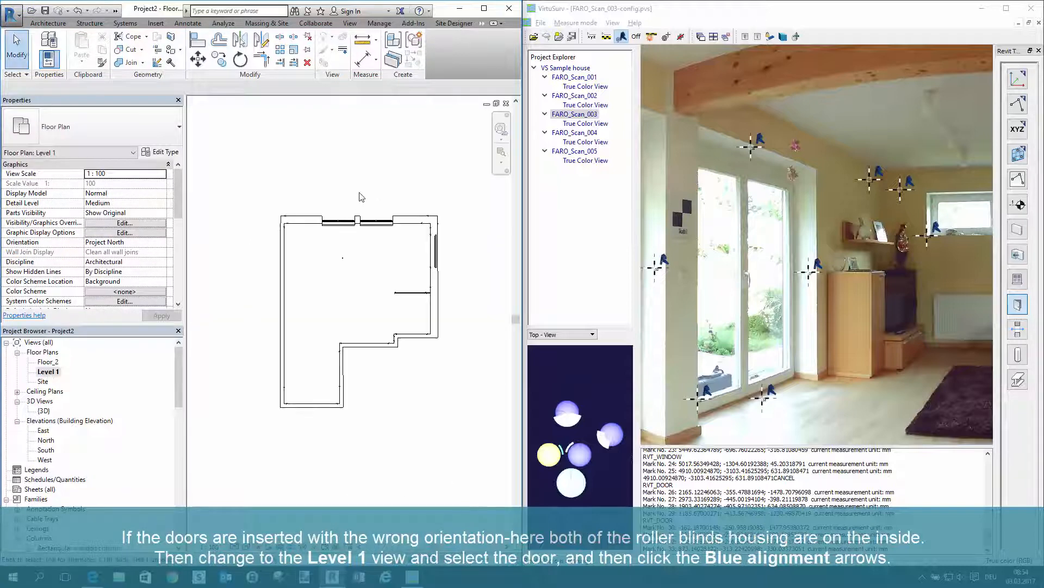
{"action": "scroll", "coordinate": [367, 199], "scroll_direction": "up", "scroll_amount": 3}
{"action": "left_click", "coordinate": [381, 262]}
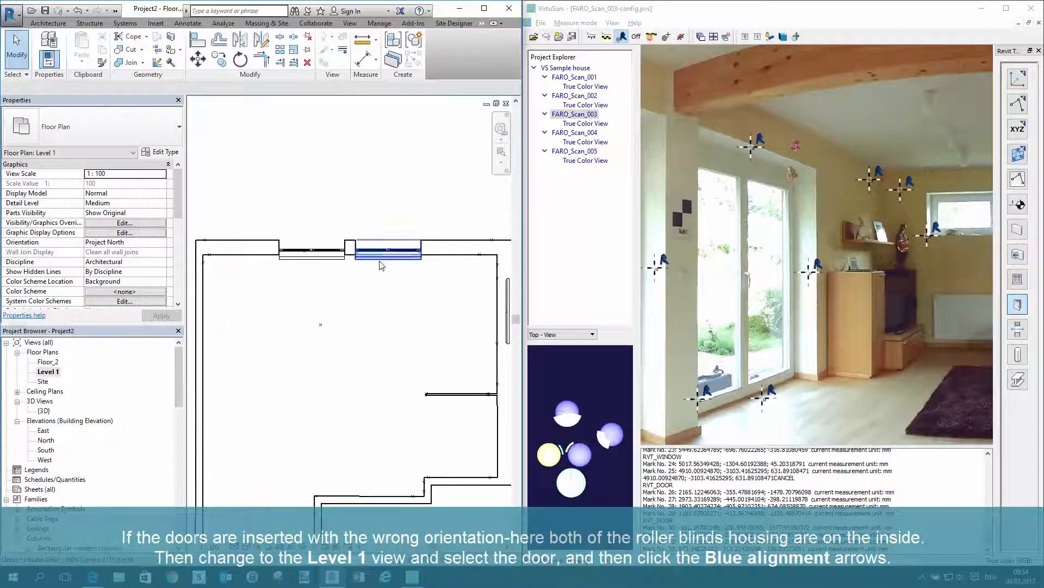
{"action": "left_click", "coordinate": [382, 264]}
{"action": "left_click", "coordinate": [398, 231]}
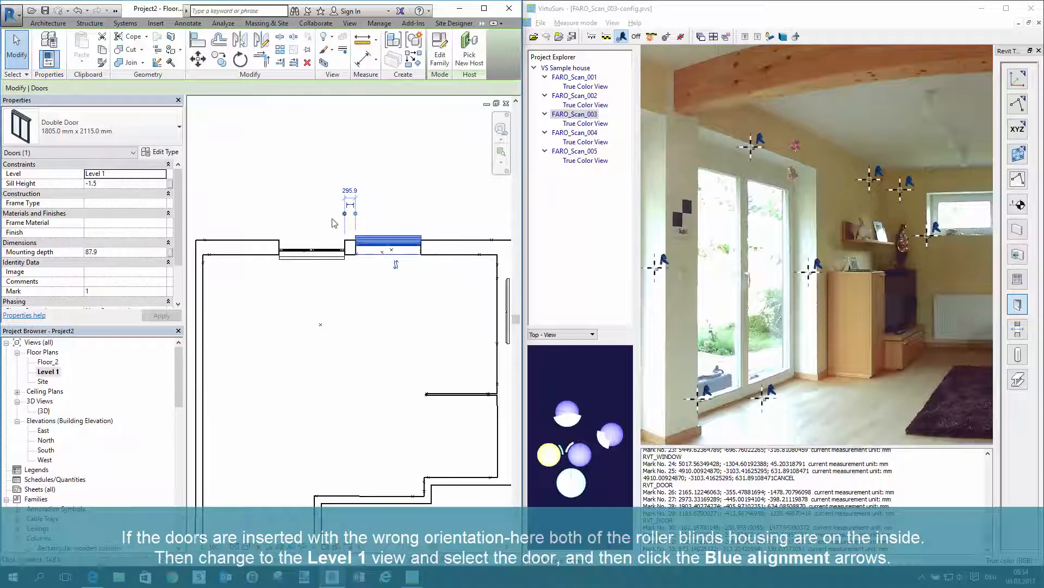
{"action": "left_click", "coordinate": [303, 264]}
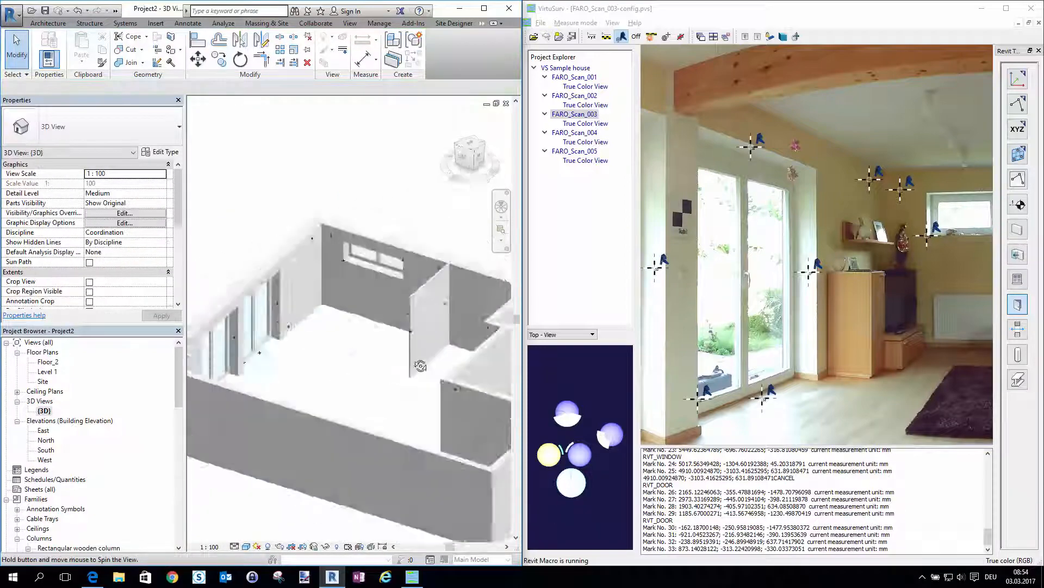
{"action": "middle_click_drag", "start_coordinate": [421, 365], "coordinate": [370, 365], "text": "shift"}
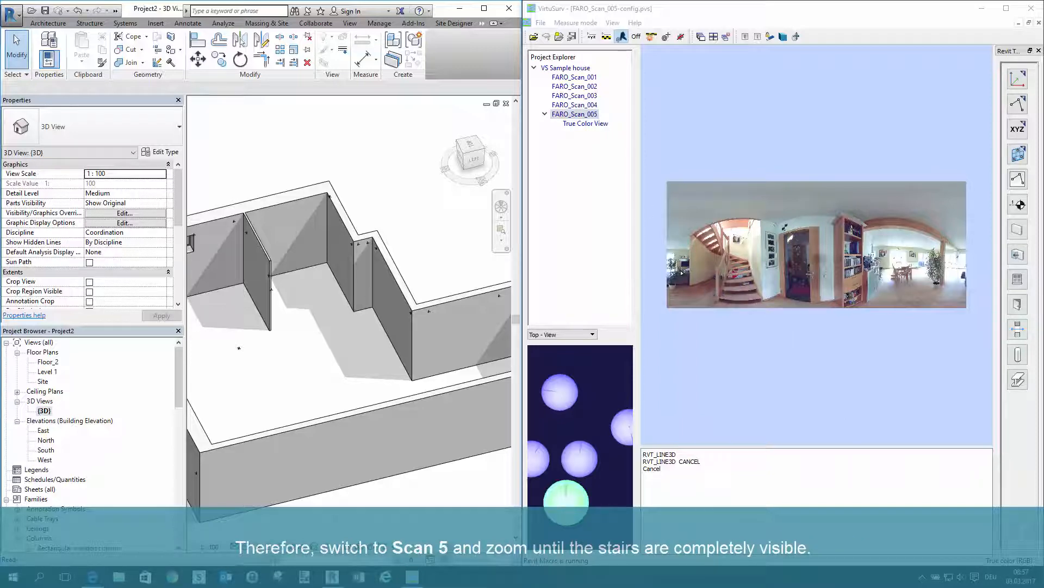
Start a Model Line with Standard point mode and the Horizontal line option, and draw it across the front of the bottom stair step
{"action": "scroll", "coordinate": [712, 272], "scroll_direction": "up", "scroll_amount": 5}
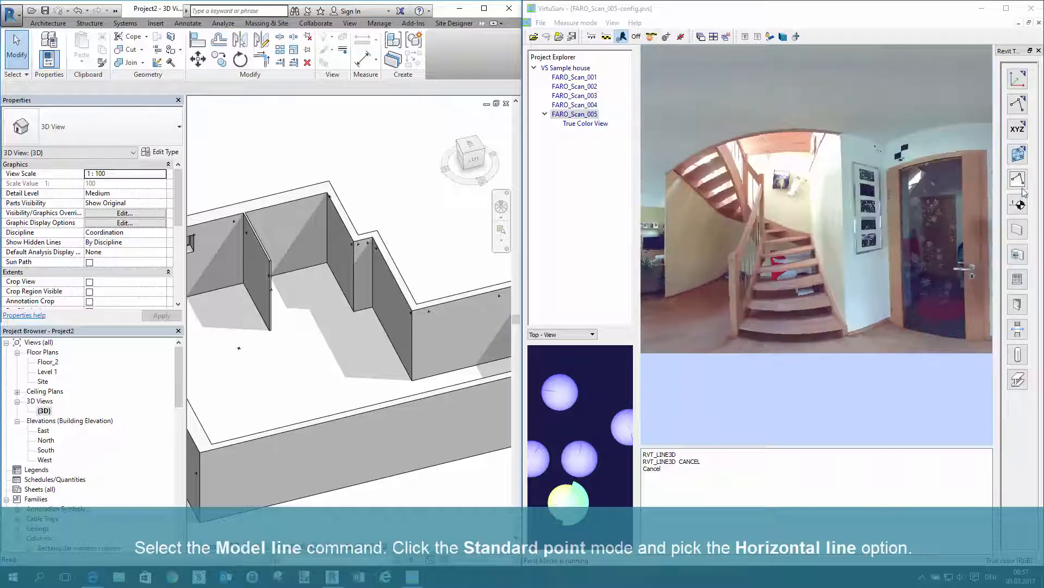
{"action": "left_click", "coordinate": [1018, 105]}
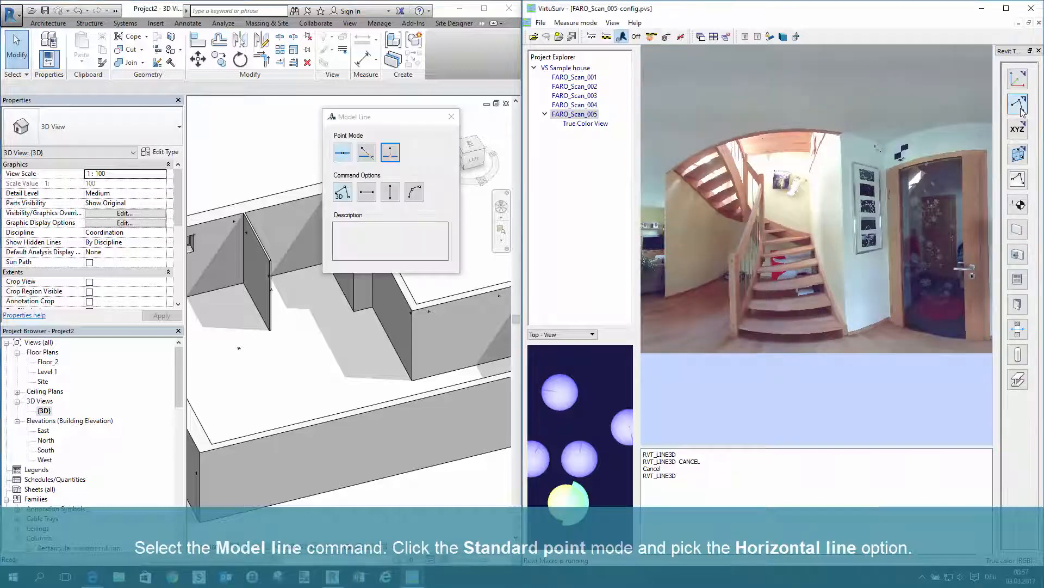
{"action": "left_click", "coordinate": [343, 153]}
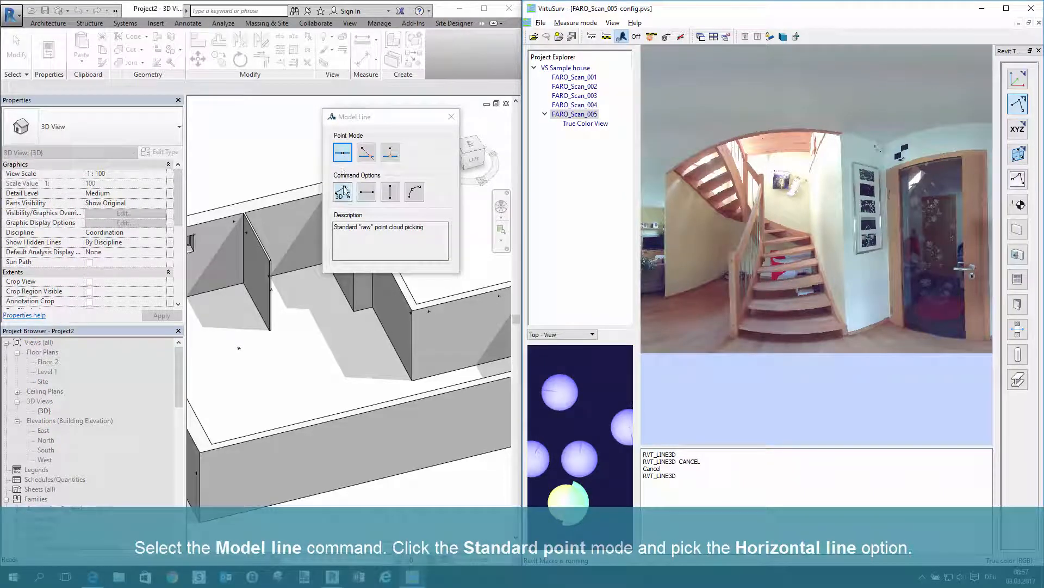
{"action": "left_click", "coordinate": [367, 196]}
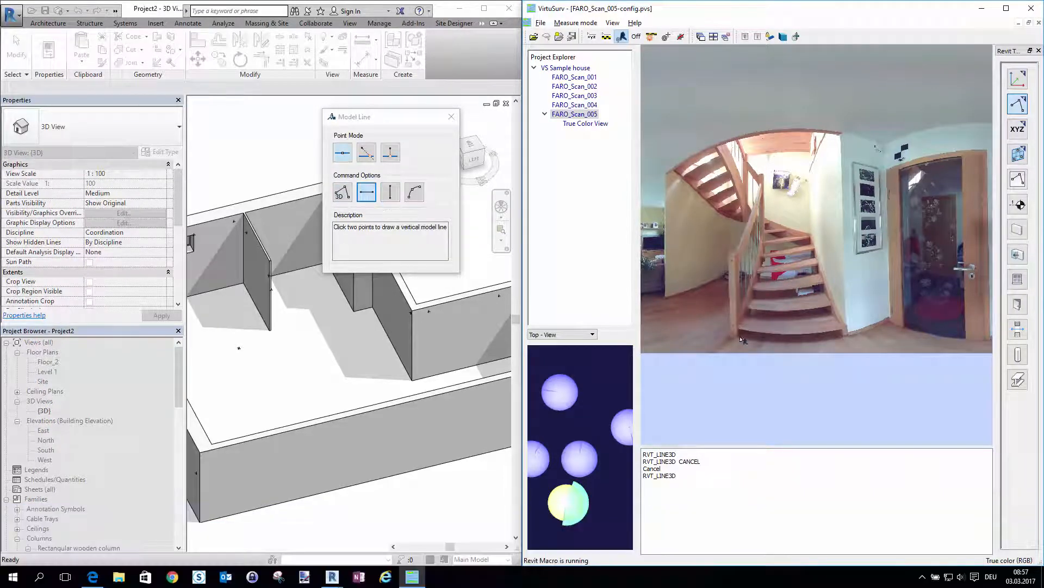
{"action": "scroll", "coordinate": [743, 340], "scroll_direction": "up", "scroll_amount": 5}
{"action": "scroll", "coordinate": [732, 411], "scroll_direction": "up", "scroll_amount": 3}
{"action": "left_click", "coordinate": [728, 401]}
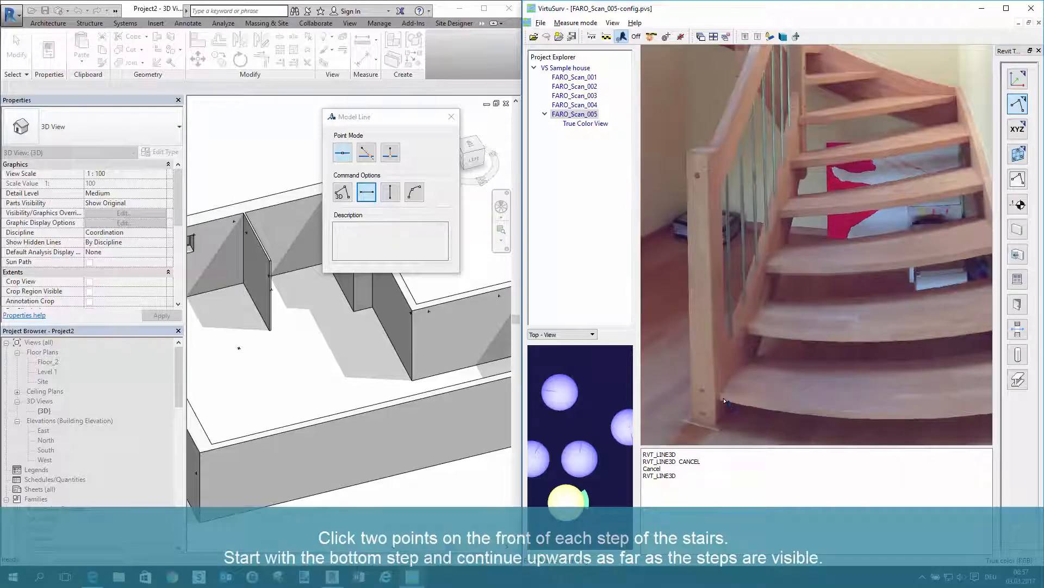
{"action": "scroll", "coordinate": [678, 386], "scroll_direction": "down", "scroll_amount": 2}
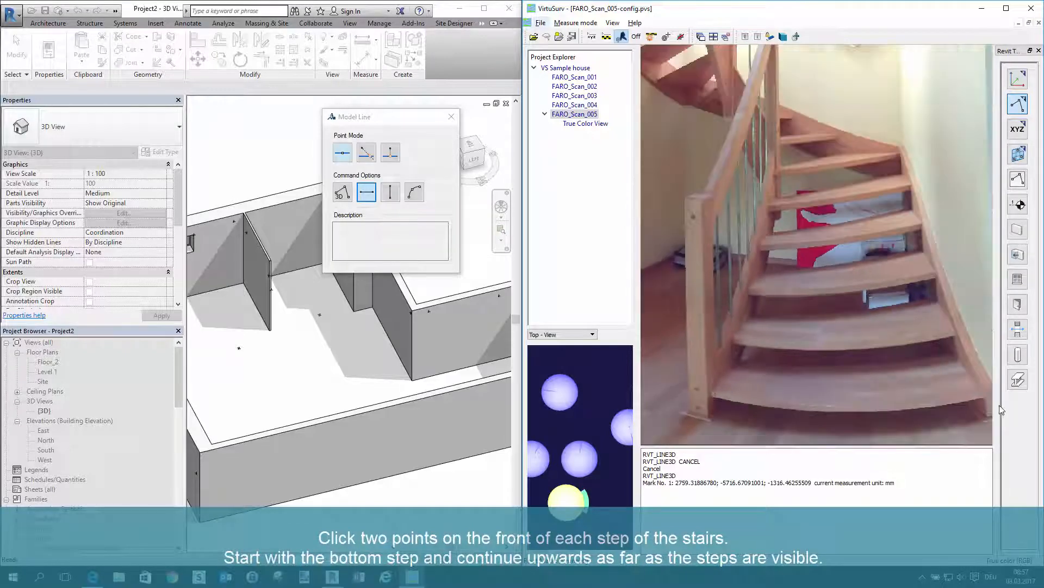
{"action": "scroll", "coordinate": [1000, 408], "scroll_direction": "up", "scroll_amount": 3}
{"action": "left_click", "coordinate": [975, 397]}
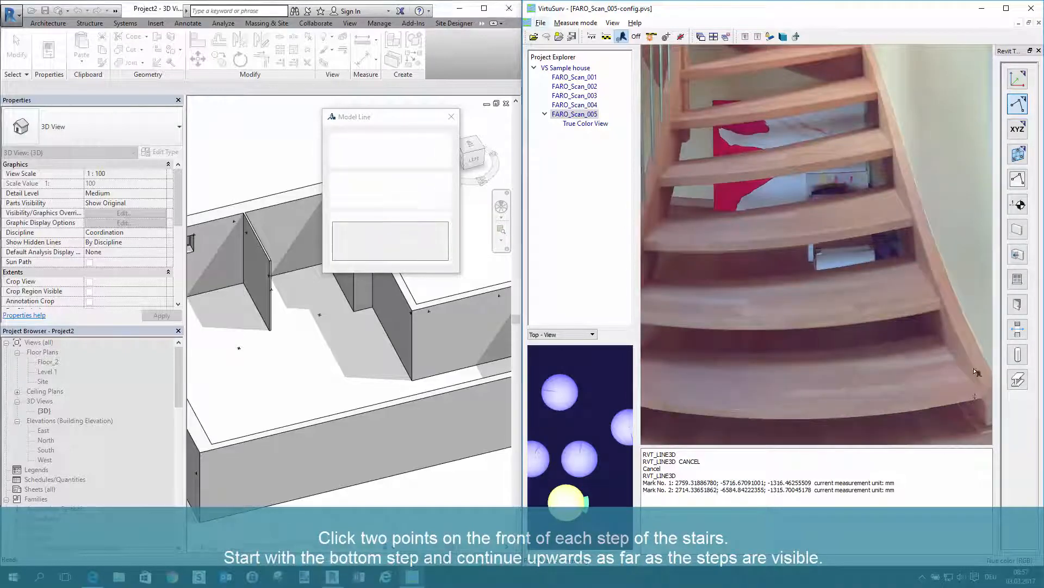
Draw horizontal model lines across the fronts of the second to fifth stair steps, picking two points on each step
{"action": "left_click", "coordinate": [935, 314]}
{"action": "scroll", "coordinate": [925, 354], "scroll_direction": "down", "scroll_amount": 2}
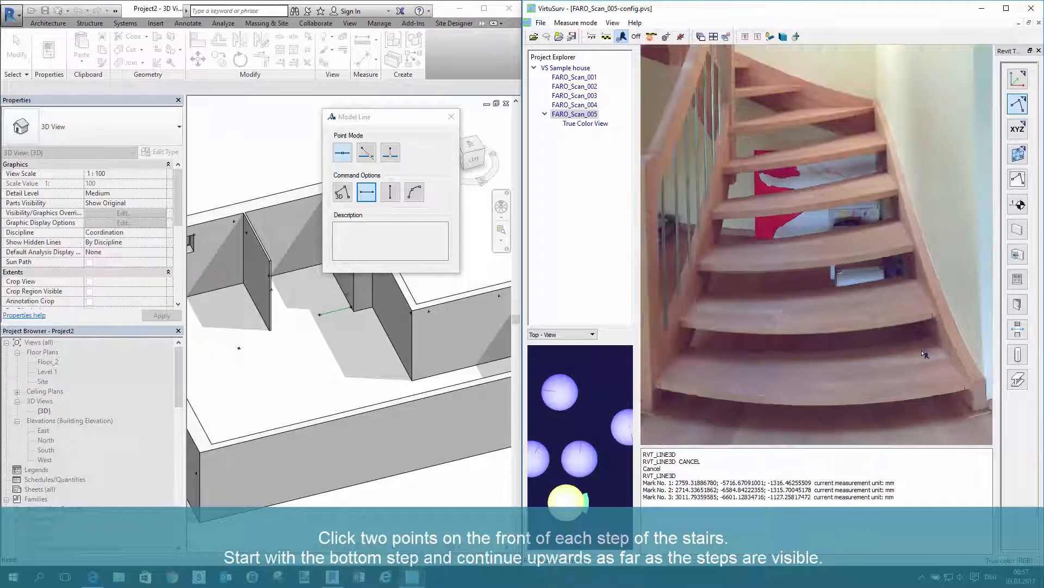
{"action": "left_click", "coordinate": [689, 325]}
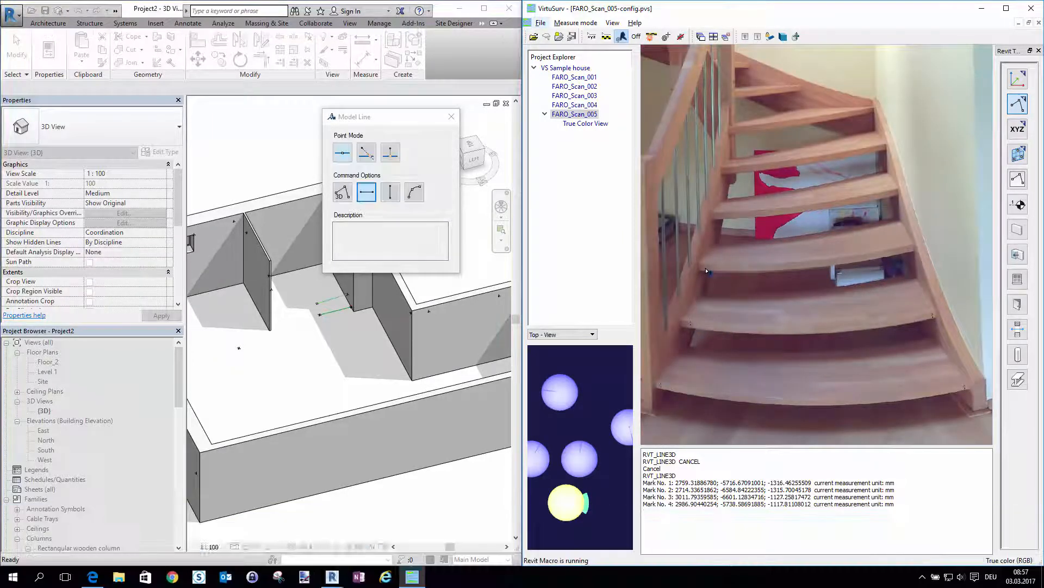
{"action": "left_click", "coordinate": [707, 269]}
{"action": "left_click", "coordinate": [911, 249]}
{"action": "left_click", "coordinate": [895, 192]}
{"action": "left_click", "coordinate": [716, 216]}
{"action": "left_click", "coordinate": [728, 171]}
{"action": "left_click", "coordinate": [882, 146]}
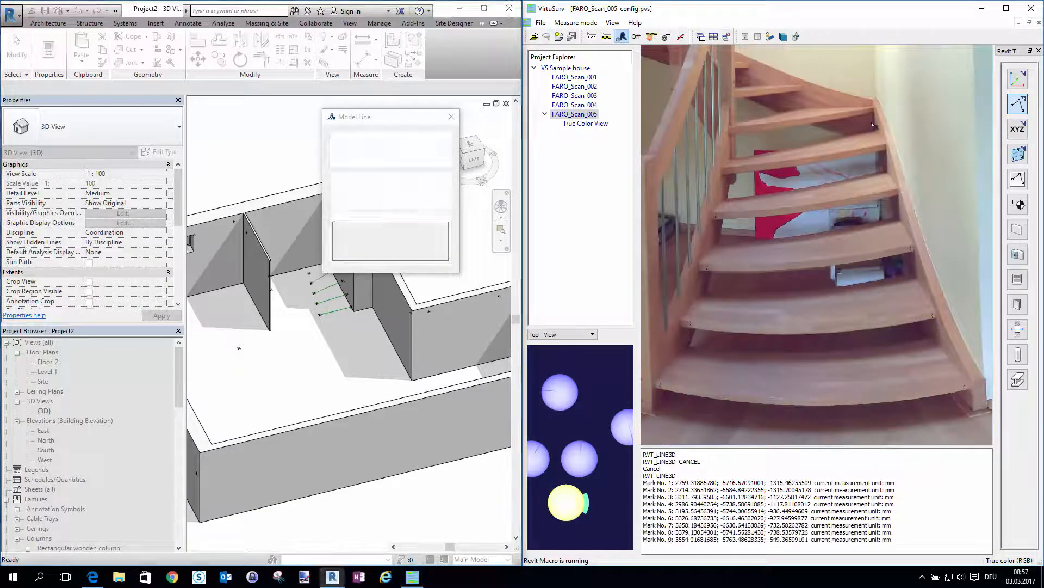
Draw horizontal model lines on the fronts of the sixth to eighth stair steps and finish the Model Line command
{"action": "left_click", "coordinate": [871, 111]}
{"action": "left_click", "coordinate": [734, 131]}
{"action": "left_click", "coordinate": [740, 95]}
{"action": "left_click", "coordinate": [804, 91]}
{"action": "scroll", "coordinate": [739, 61], "scroll_direction": "up", "scroll_amount": 3}
{"action": "left_click", "coordinate": [757, 65]}
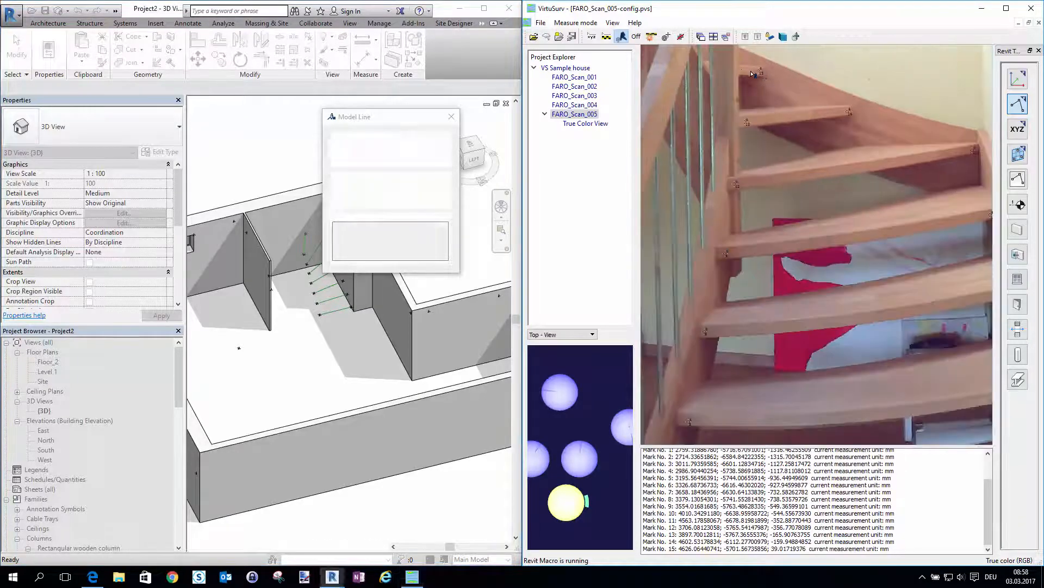
{"action": "left_click", "coordinate": [743, 61]}
{"action": "scroll", "coordinate": [747, 193], "scroll_direction": "down", "scroll_amount": 3}
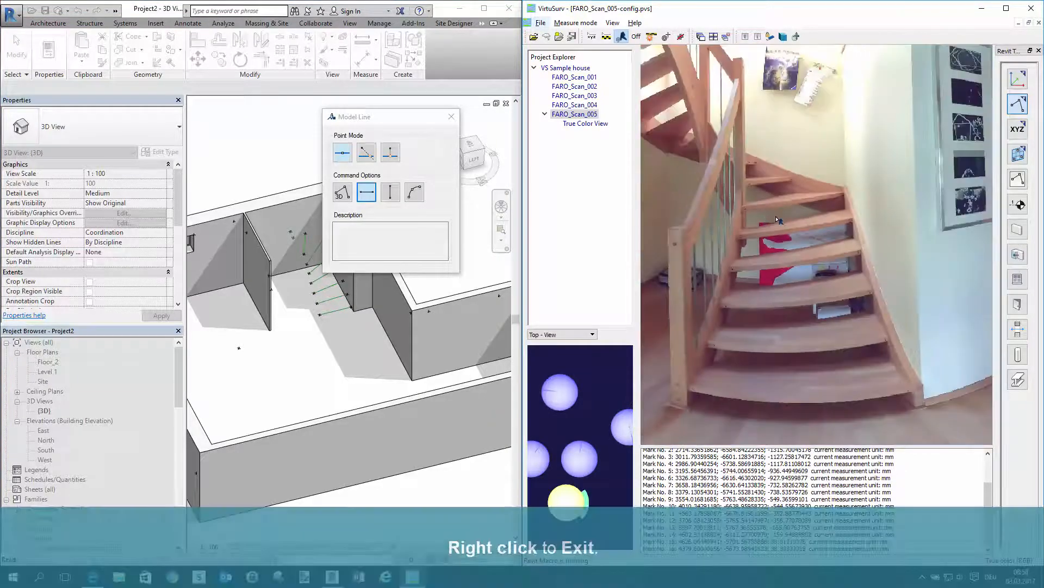
{"action": "right_click", "coordinate": [777, 220]}
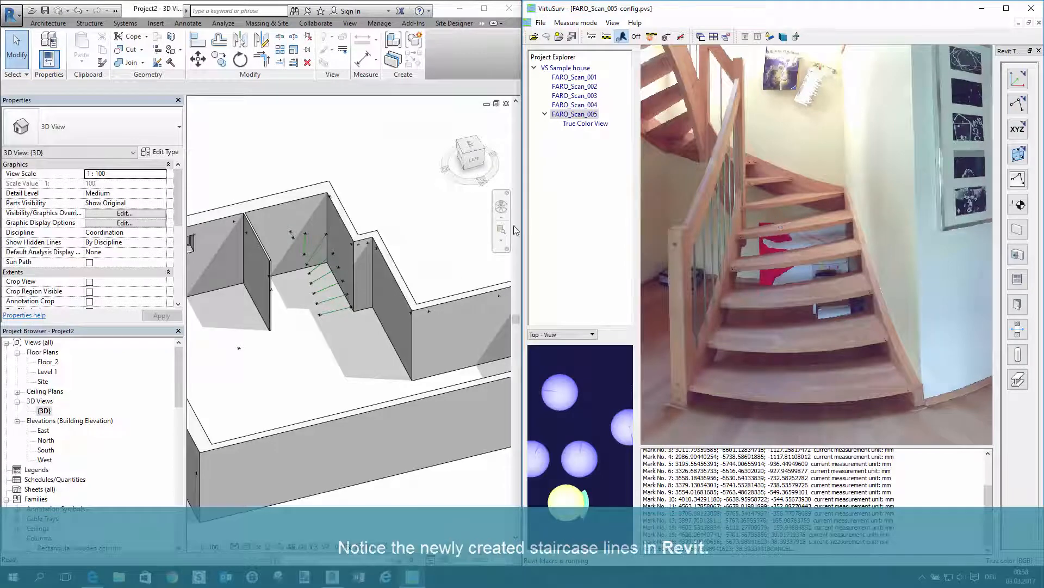
Switch to Revit and show the staircase lines in the Level 1 floor plan
{"action": "left_click", "coordinate": [311, 328]}
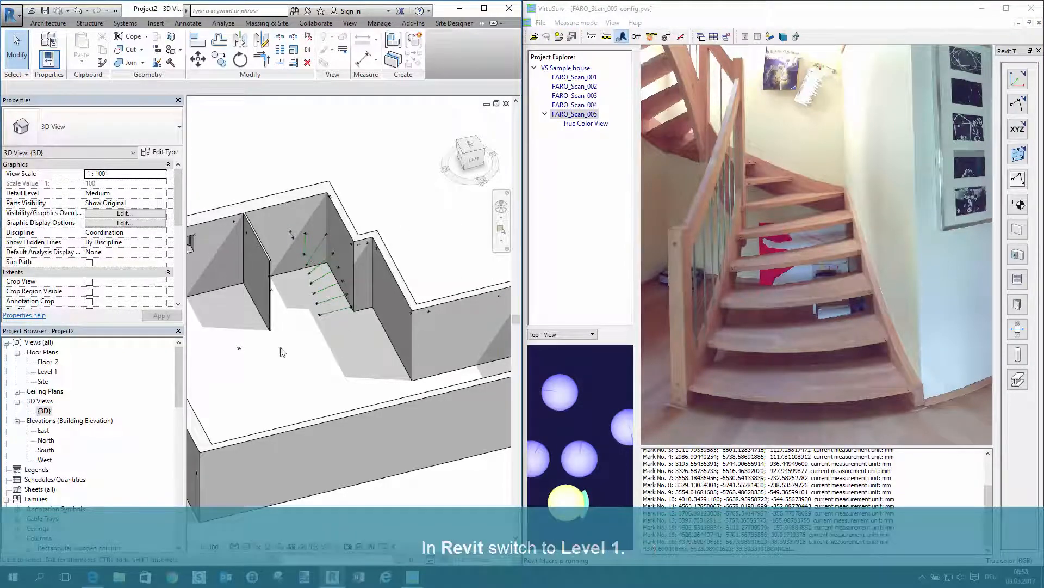
{"action": "double_click", "coordinate": [48, 372]}
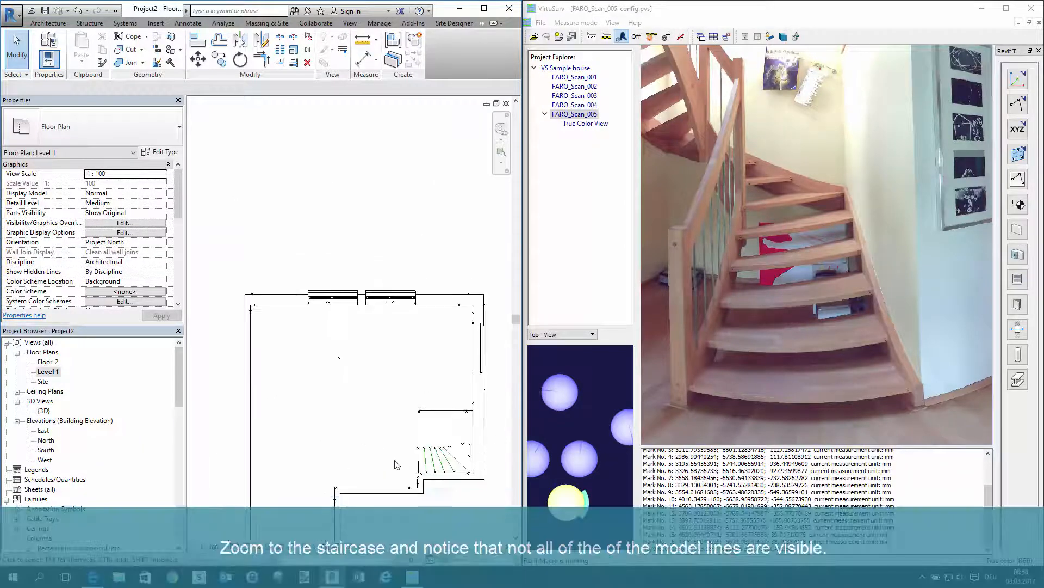
{"action": "scroll", "coordinate": [479, 508], "scroll_direction": "up", "scroll_amount": 3}
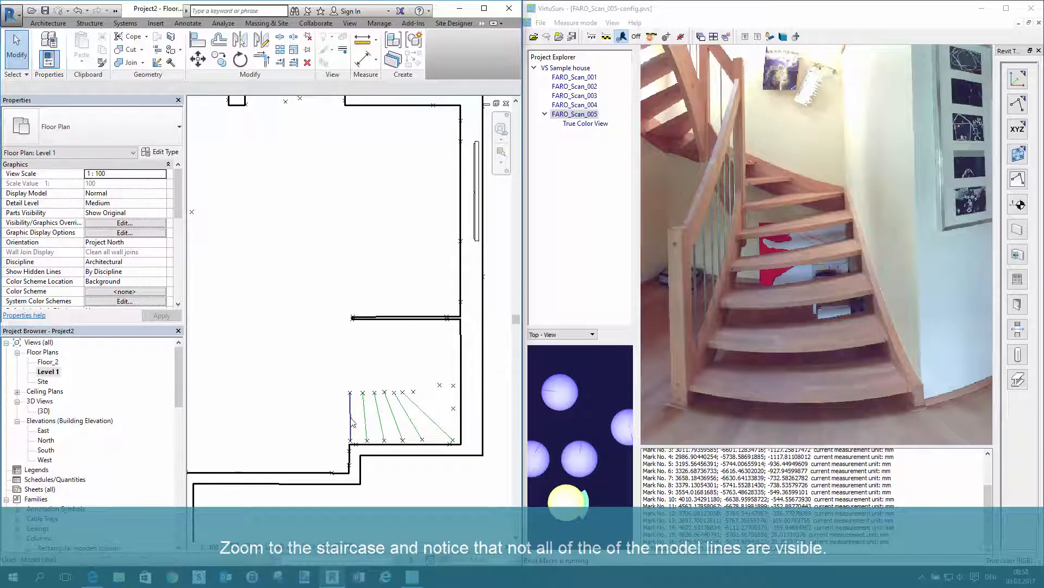
Set the cut plane offset in the Level 1 floor plan's view range to 1800 mm
{"action": "left_click_drag", "start_coordinate": [181, 202], "coordinate": [180, 235]}
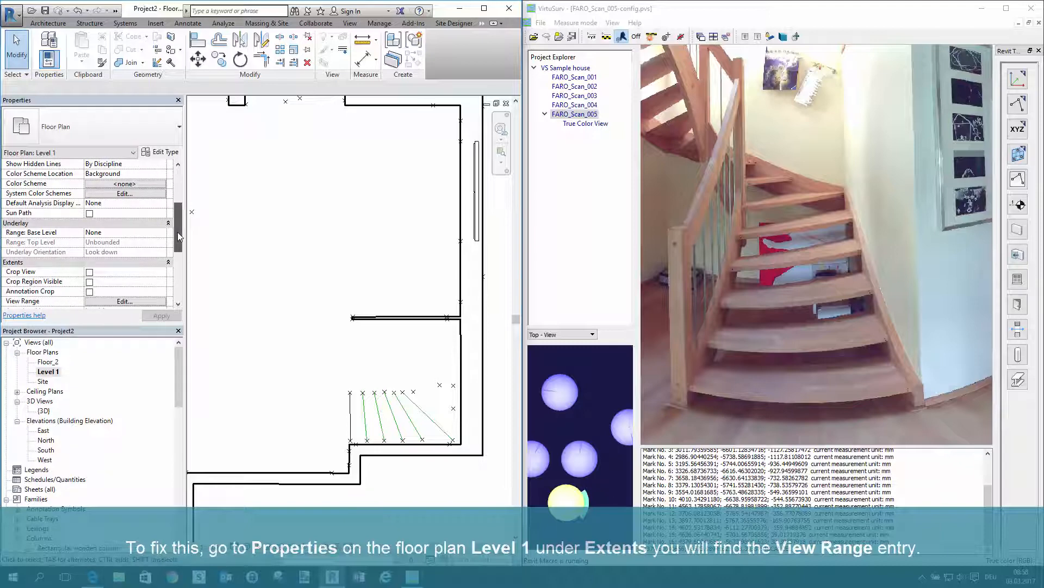
{"action": "left_click_drag", "start_coordinate": [179, 235], "coordinate": [179, 247]}
{"action": "left_click", "coordinate": [125, 252]}
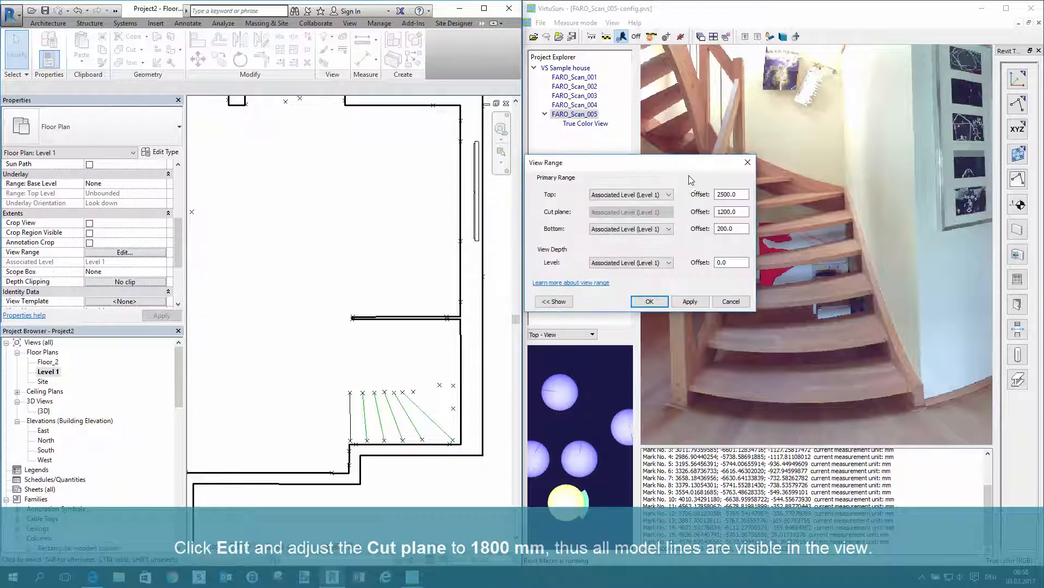
{"action": "double_click", "coordinate": [729, 212]}
{"action": "type", "text": "1800"}
{"action": "left_click", "coordinate": [690, 301]}
{"action": "left_click", "coordinate": [649, 302]}
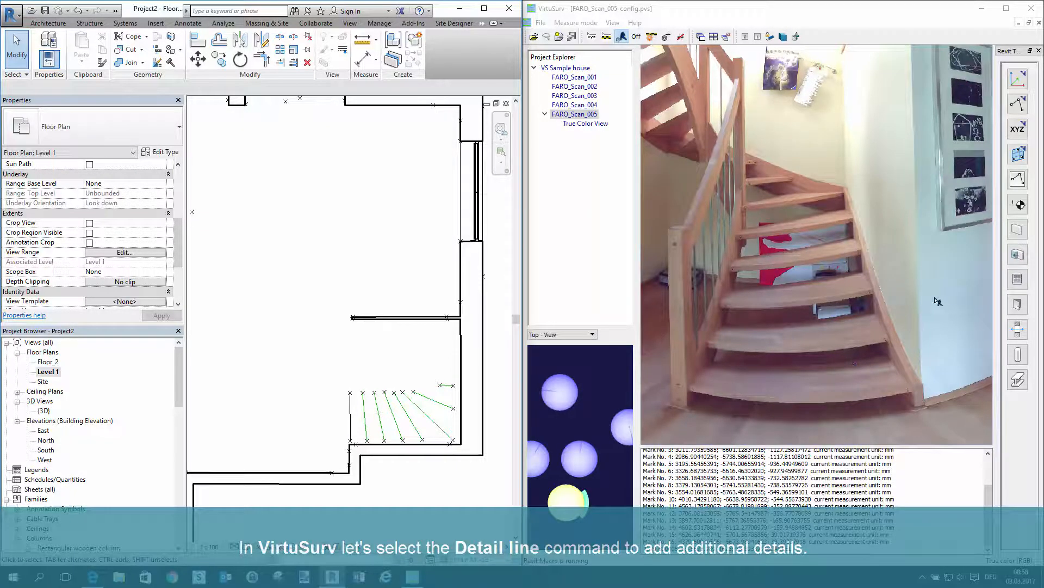
Start the Detail Line command in VirtuSurv and draw a line between two points on the lower flight's left stringer
{"action": "left_click", "coordinate": [1017, 184]}
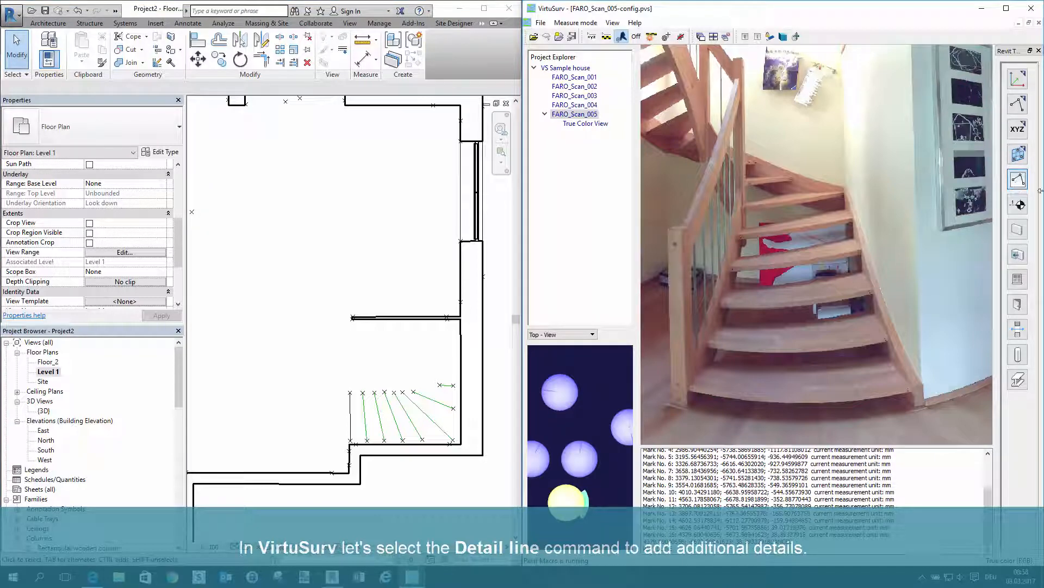
{"action": "left_click", "coordinate": [1019, 182]}
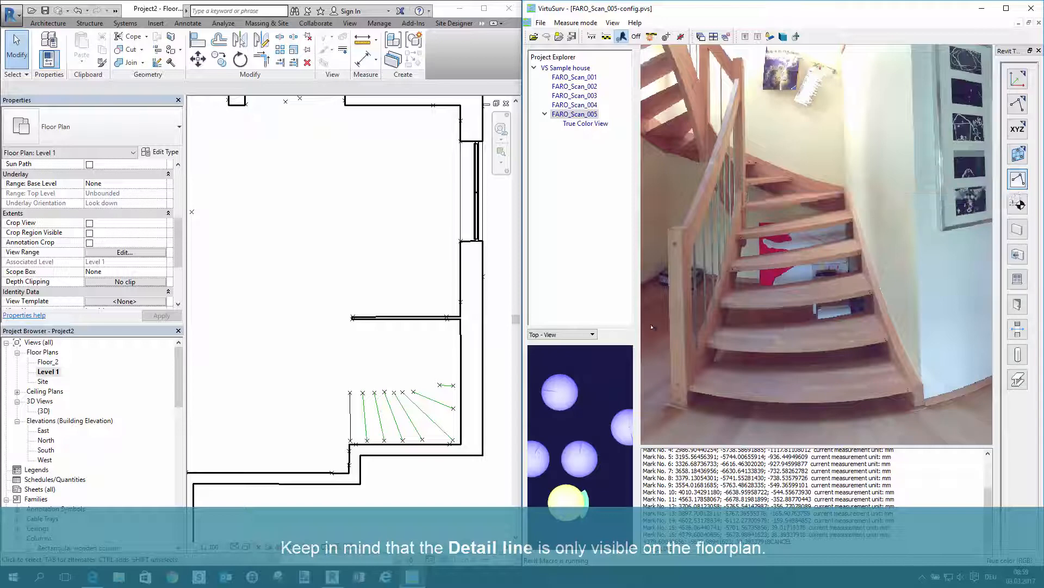
{"action": "left_click", "coordinate": [701, 370]}
{"action": "scroll", "coordinate": [741, 230], "scroll_direction": "up", "scroll_amount": 2}
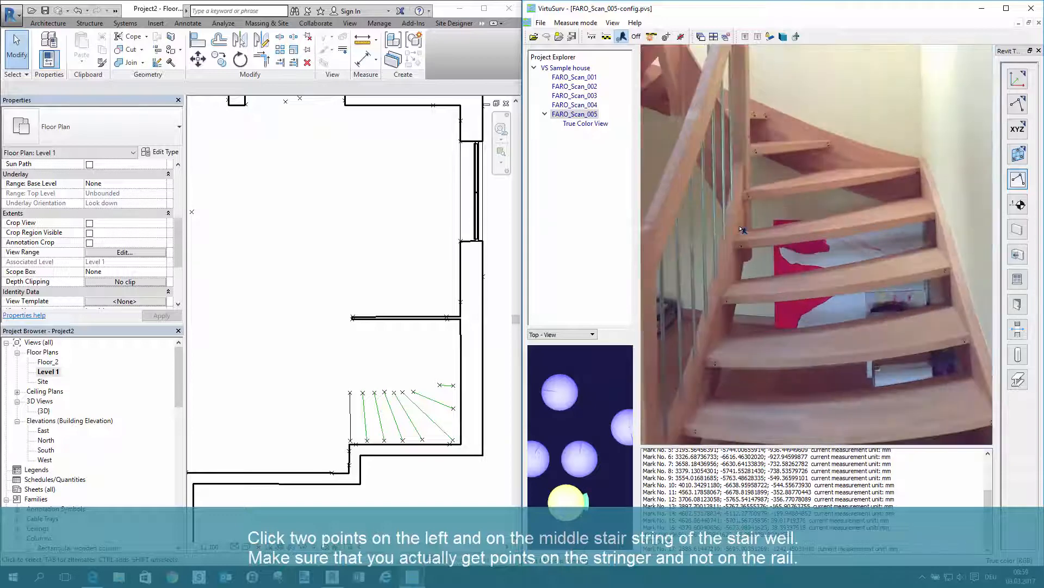
{"action": "left_click", "coordinate": [745, 231]}
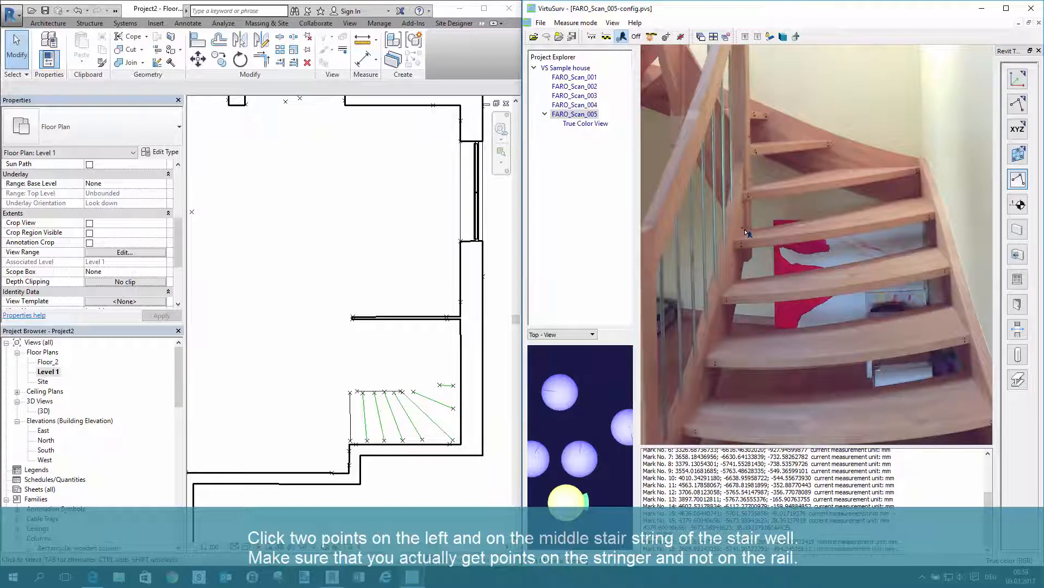
Continue the detail lines with points on the middle stringer of the stairwell and up along the upper flight's stringer
{"action": "scroll", "coordinate": [799, 278], "scroll_direction": "down", "scroll_amount": 2}
{"action": "scroll", "coordinate": [761, 128], "scroll_direction": "up", "scroll_amount": 3}
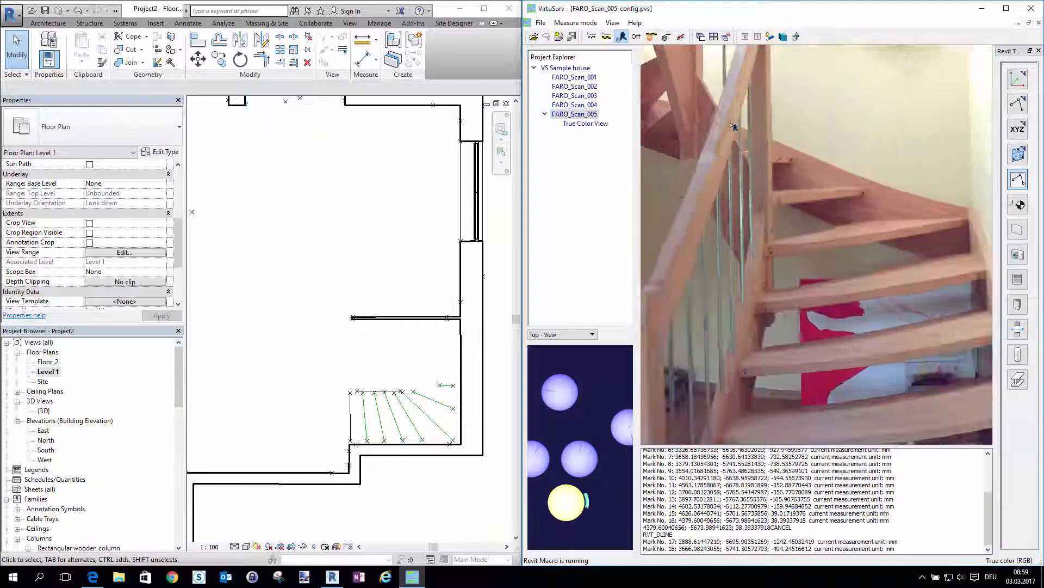
{"action": "left_click", "coordinate": [702, 109]}
{"action": "left_click", "coordinate": [683, 91]}
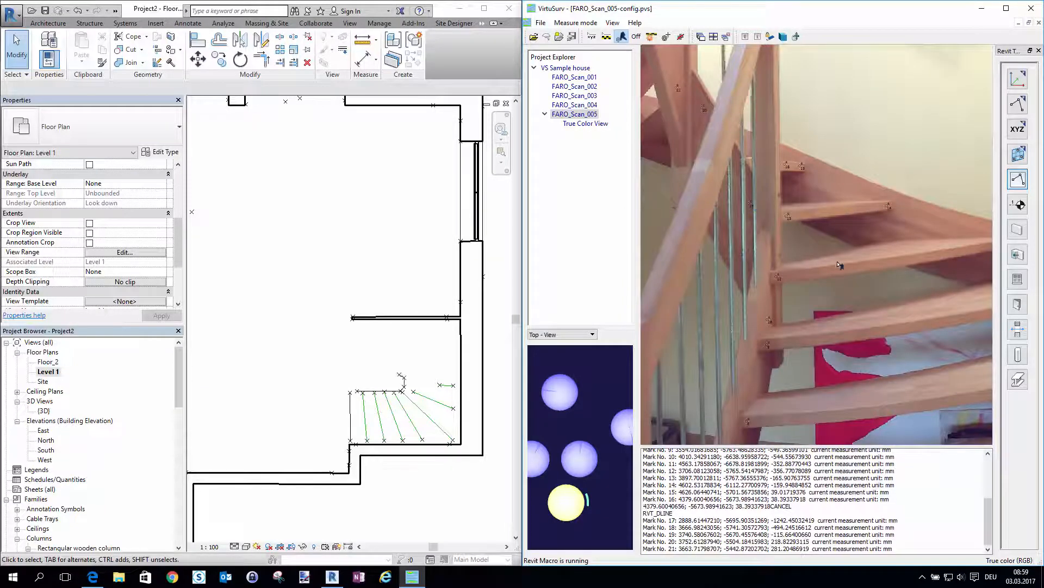
{"action": "scroll", "coordinate": [840, 263], "scroll_direction": "down", "scroll_amount": 3}
{"action": "left_click", "coordinate": [727, 70]}
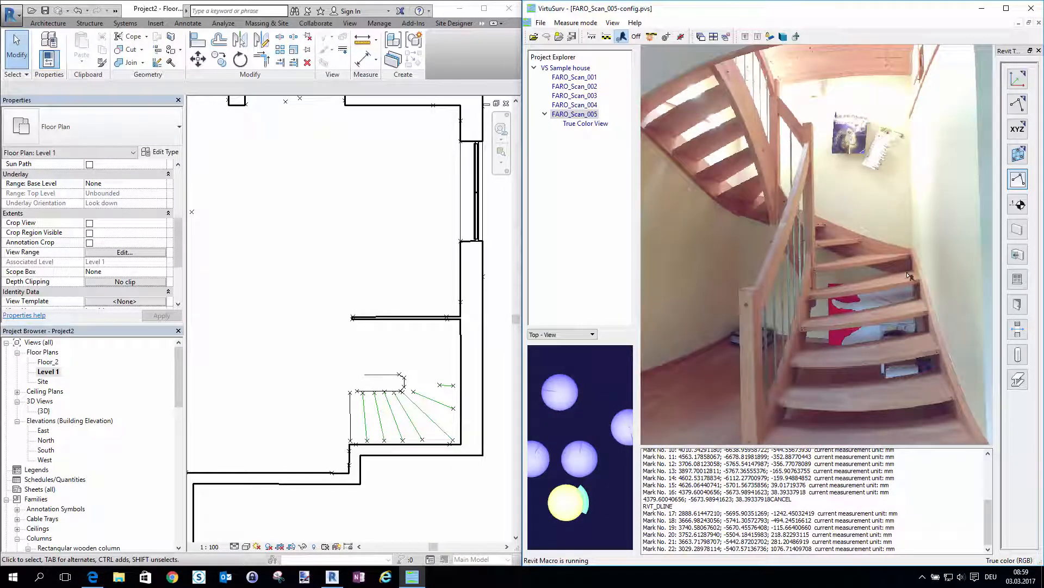
Start a Stair by Sketch in Revit and pick the partition wall and the two outer wall faces around the stairwell as boundary lines
{"action": "scroll", "coordinate": [395, 479], "scroll_direction": "up", "scroll_amount": 4}
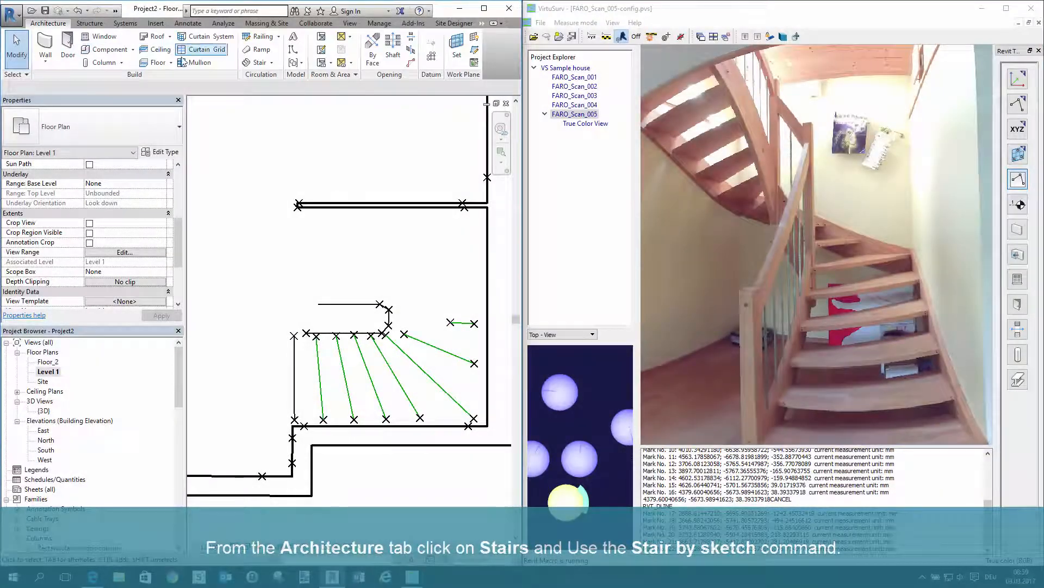
{"action": "left_click", "coordinate": [272, 63]}
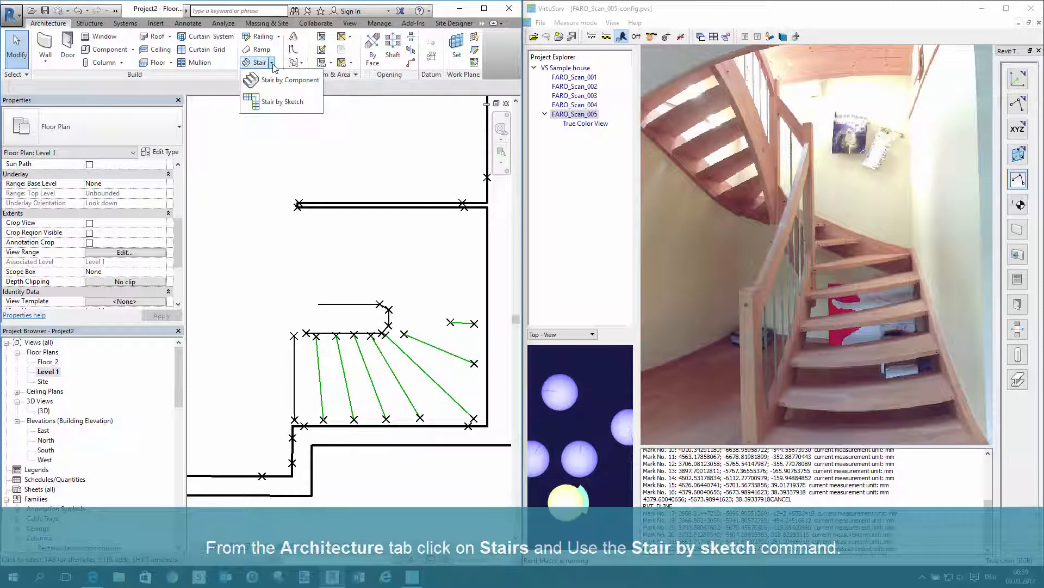
{"action": "left_click", "coordinate": [273, 104]}
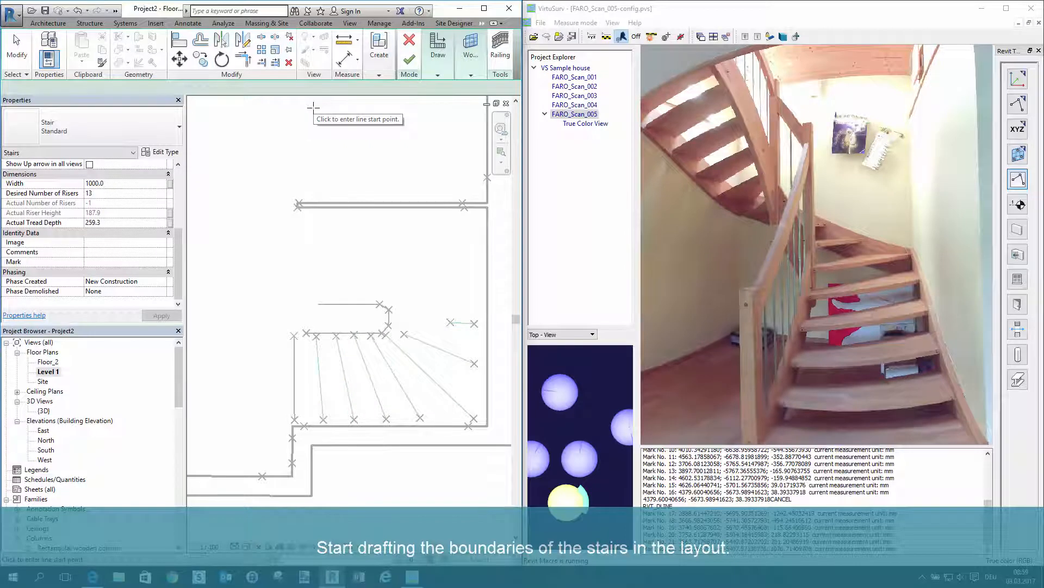
{"action": "left_click", "coordinate": [438, 75]}
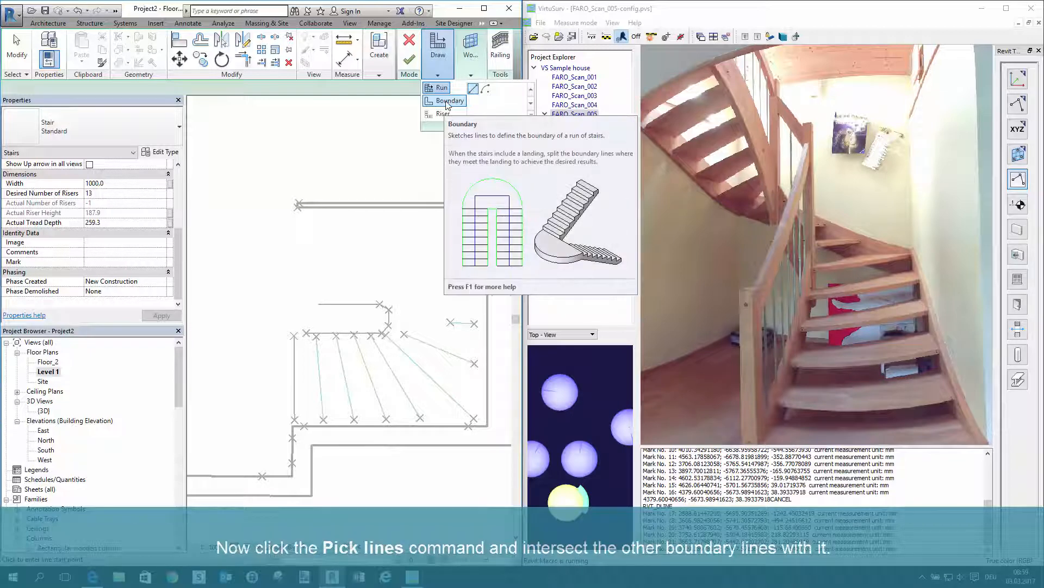
{"action": "left_click", "coordinate": [448, 101]}
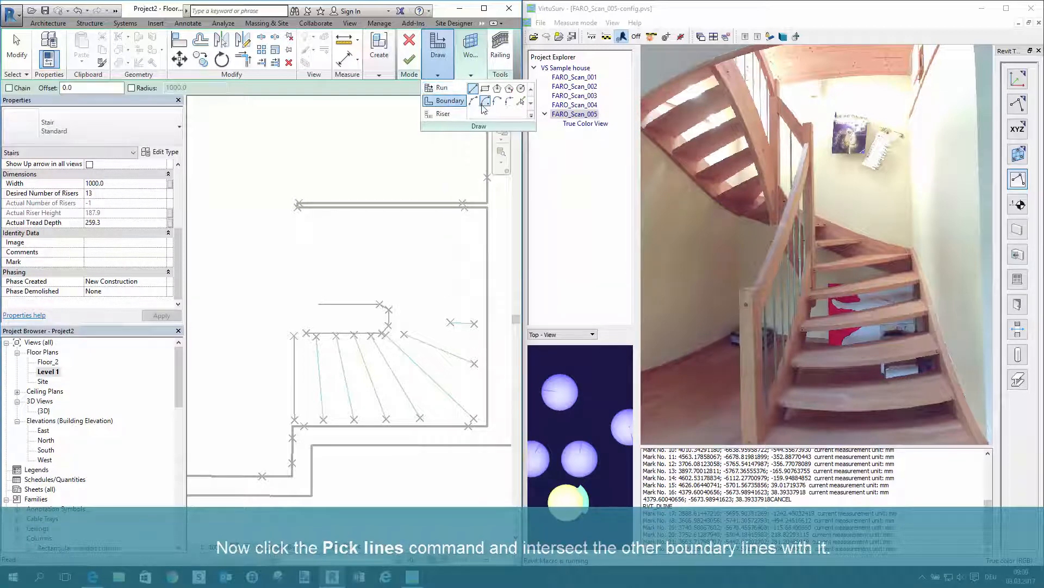
{"action": "left_click", "coordinate": [519, 103]}
{"action": "left_click", "coordinate": [422, 210]}
{"action": "left_click", "coordinate": [487, 248]}
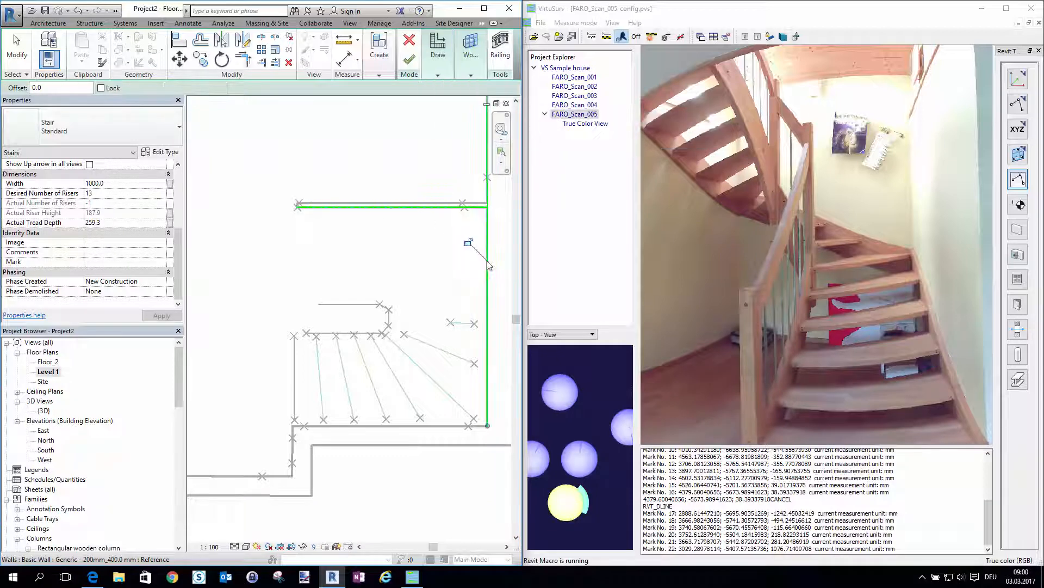
{"action": "left_click", "coordinate": [442, 426]}
Pick the stringer detail lines and the bottom step's model line as further stair boundary lines
{"action": "left_click", "coordinate": [367, 333]}
{"action": "left_click", "coordinate": [390, 318]}
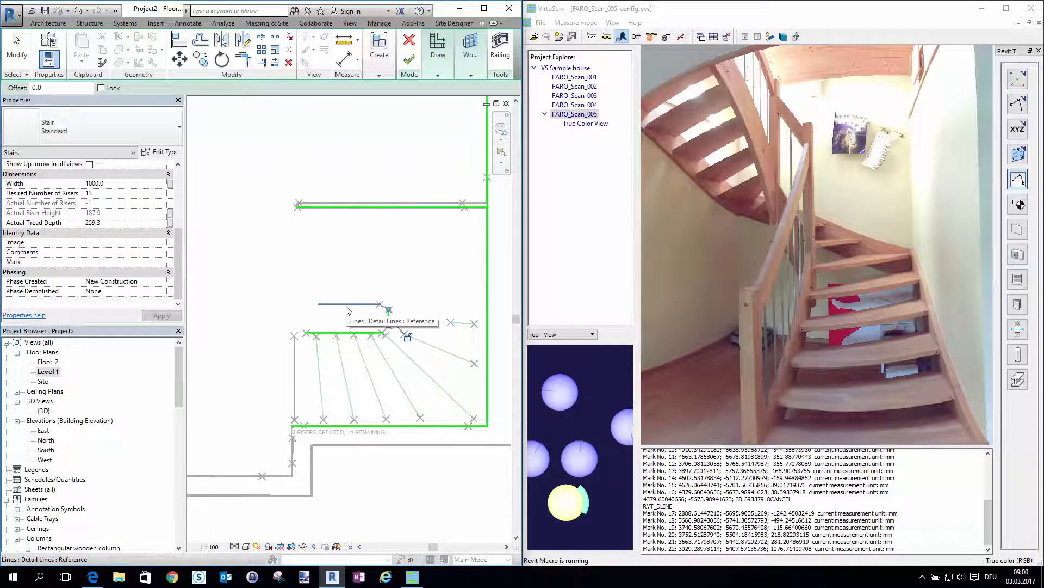
{"action": "left_click", "coordinate": [346, 306]}
{"action": "left_click", "coordinate": [294, 379]}
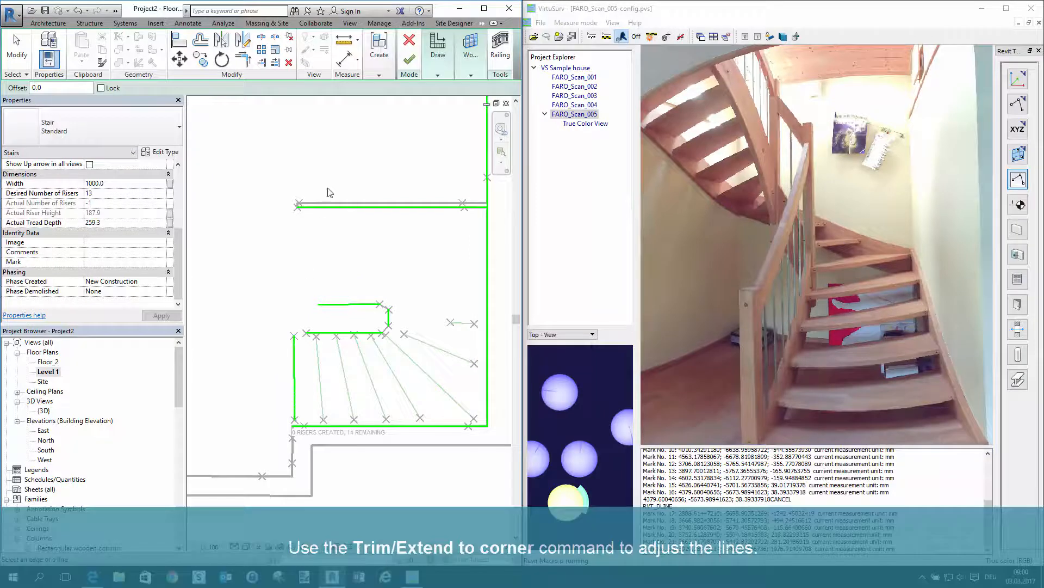
Join the outer stair boundary lines and the inner stringer lines into closed corners with Trim/Extend to Corner
{"action": "left_click", "coordinate": [244, 64]}
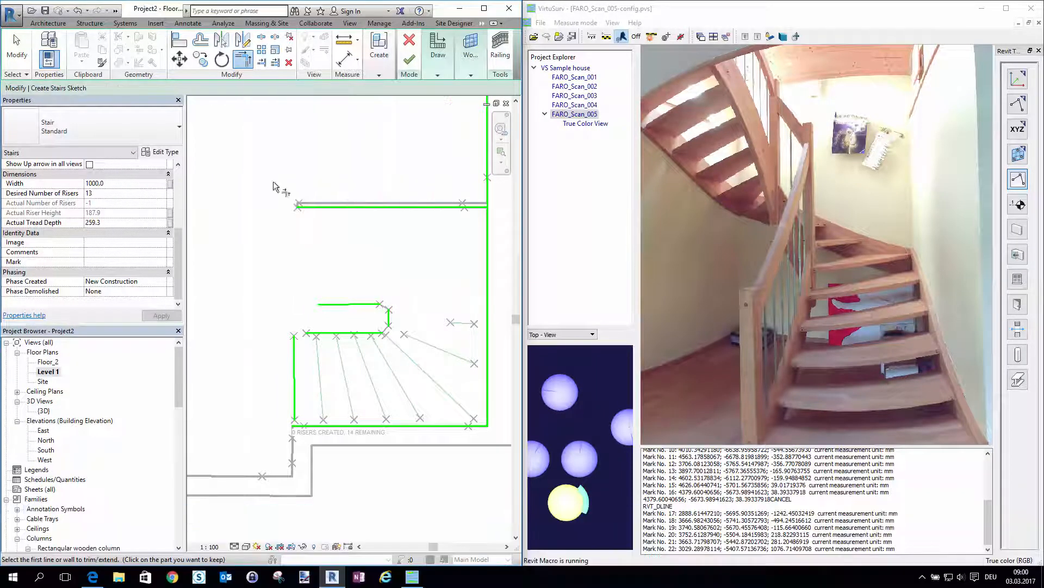
{"action": "left_click", "coordinate": [338, 206]}
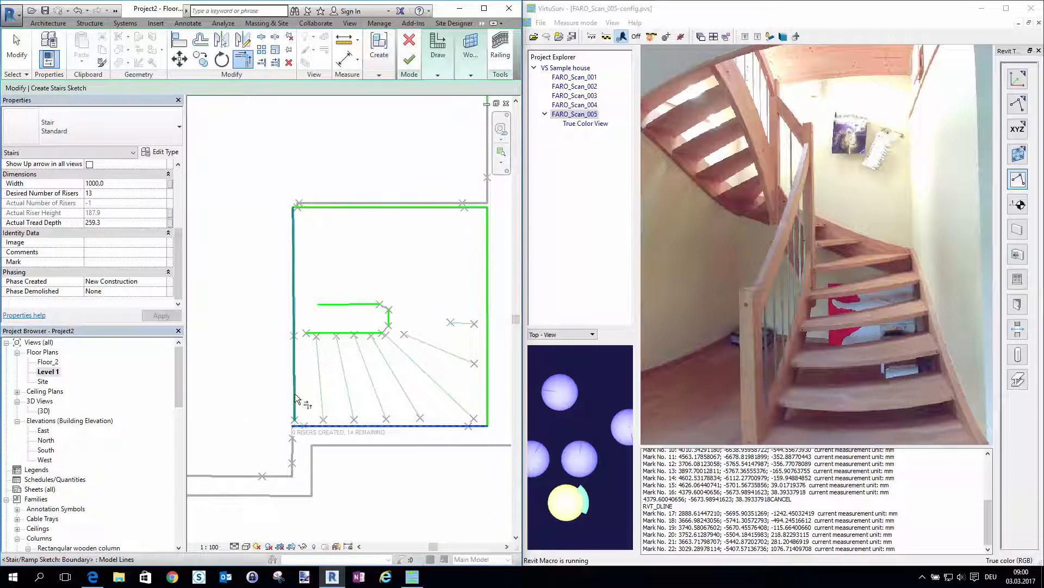
{"action": "left_click", "coordinate": [348, 332]}
{"action": "left_click", "coordinate": [388, 320]}
{"action": "left_click", "coordinate": [388, 320]}
{"action": "left_click", "coordinate": [369, 304]}
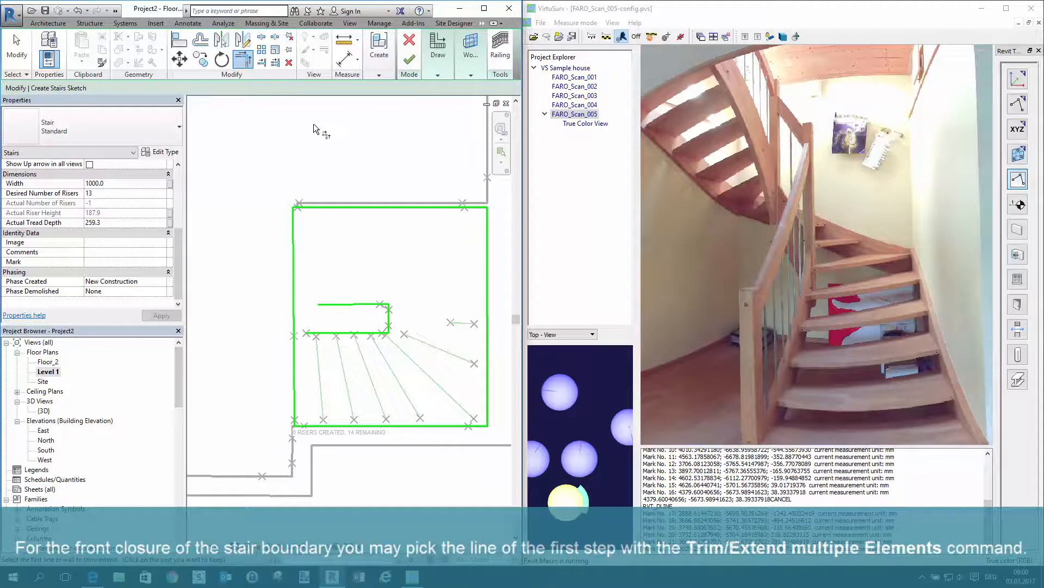
Extend both horizontal inner stringer lines to the boundary line at the first step, and delete that boundary line
{"action": "left_click", "coordinate": [275, 63]}
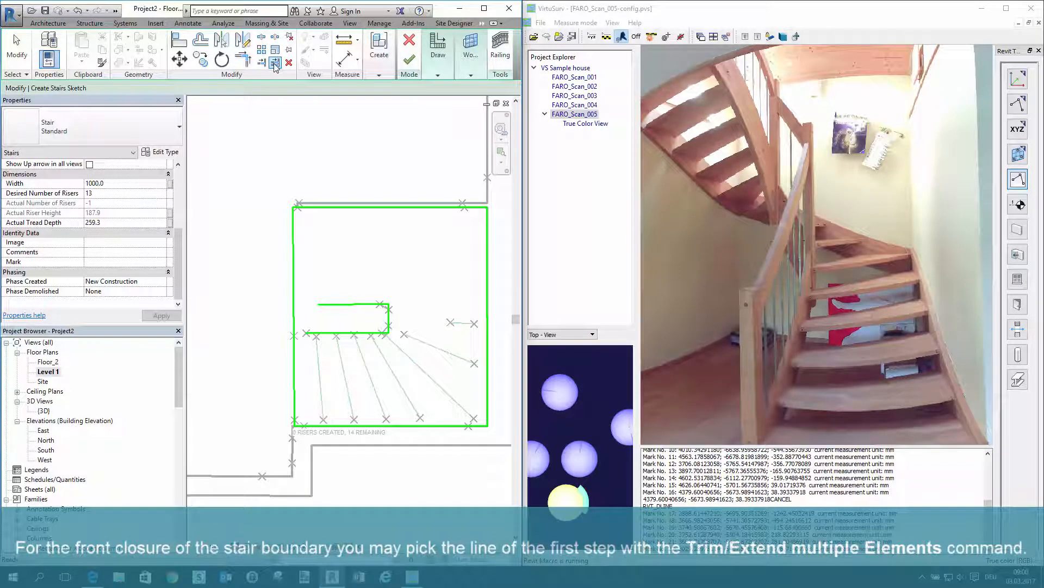
{"action": "left_click", "coordinate": [295, 311]}
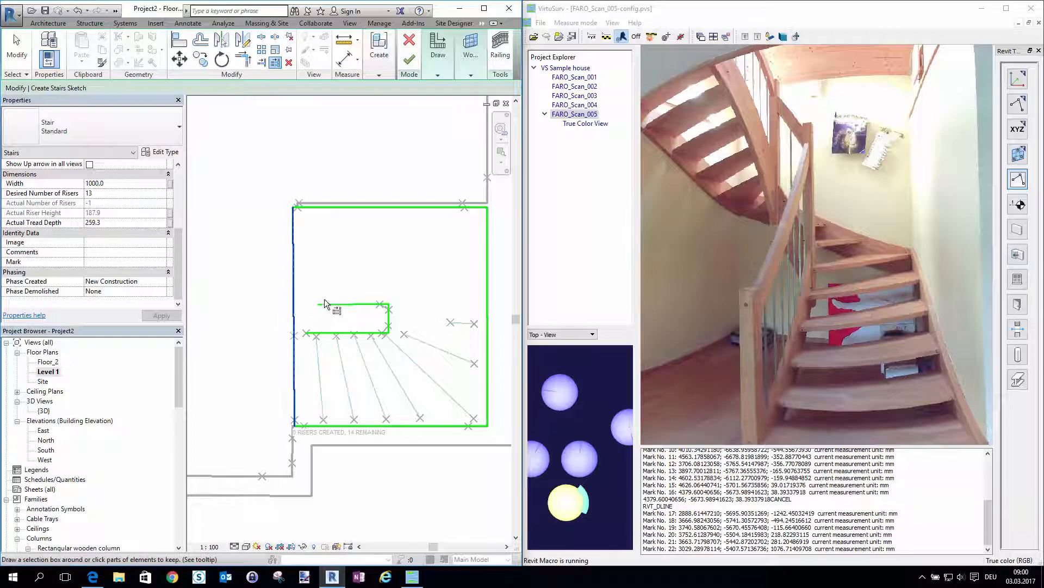
{"action": "left_click", "coordinate": [324, 303]}
{"action": "left_click", "coordinate": [312, 333]}
{"action": "key", "text": "Escape"}
{"action": "left_click", "coordinate": [295, 322]}
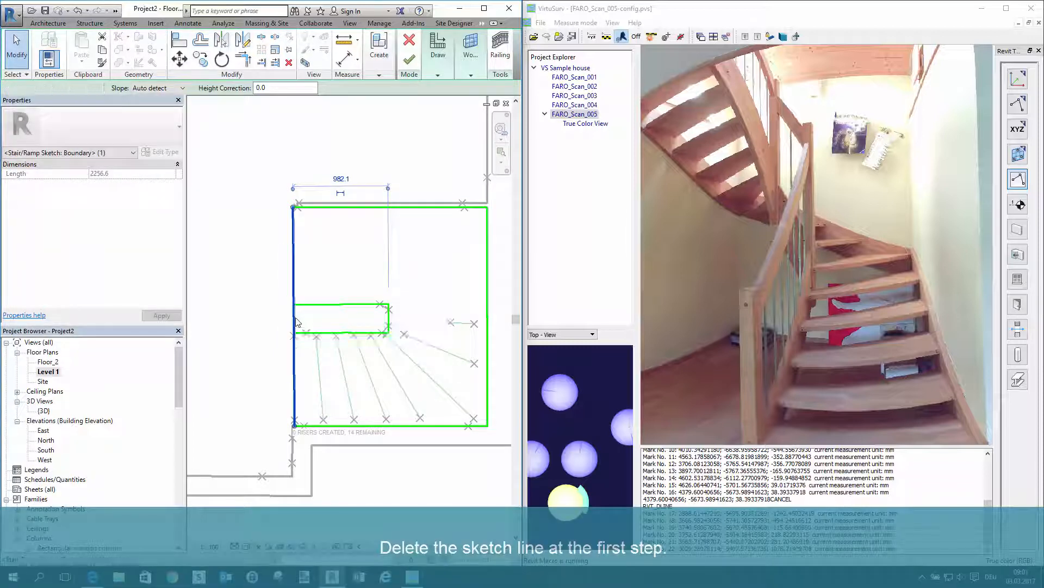
{"action": "key", "text": "Delete"}
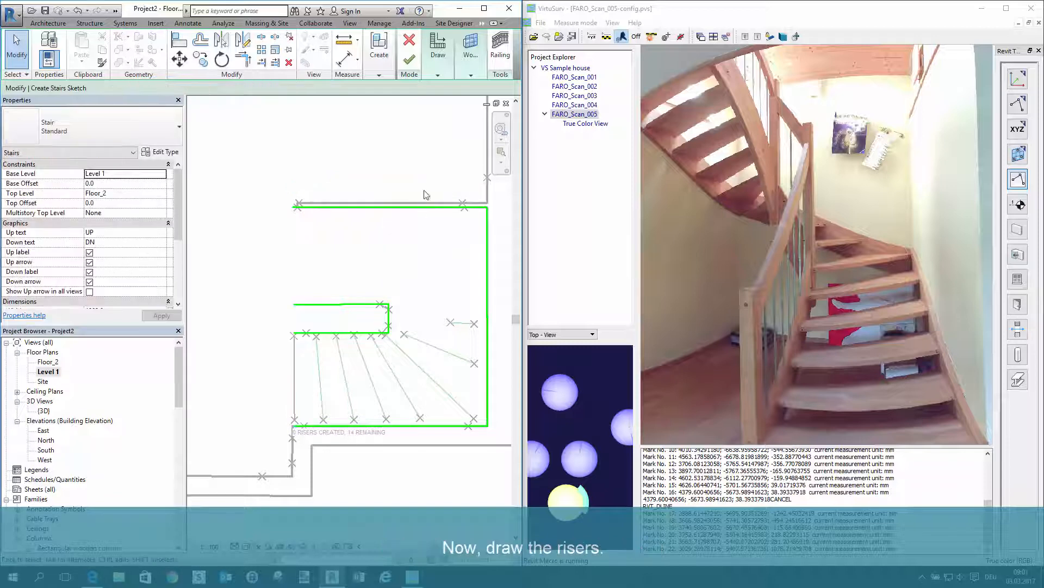
Create stair risers with Pick Lines from the measured lines of the steps, starting at the first step
{"action": "left_click", "coordinate": [438, 75]}
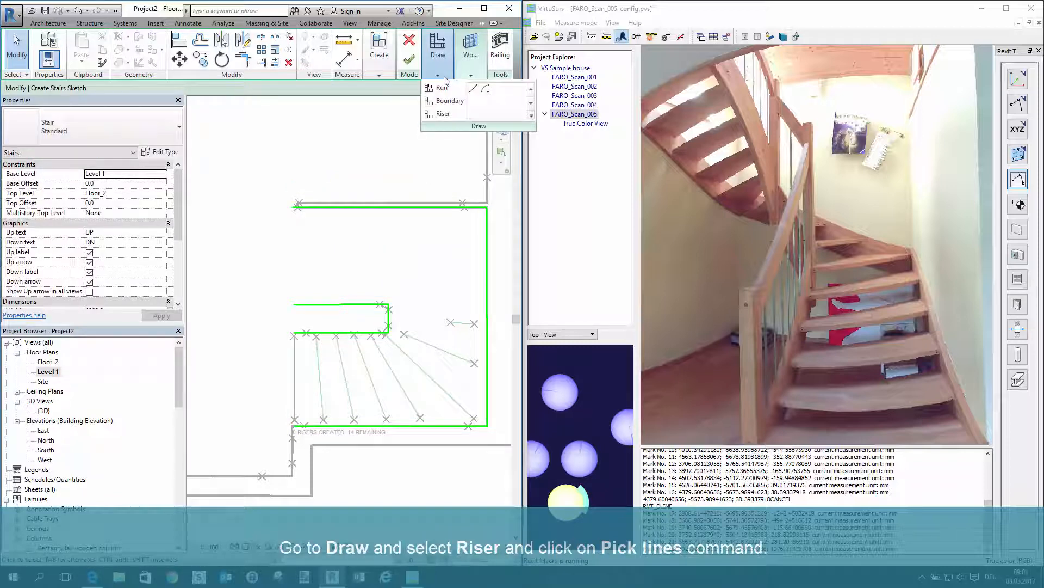
{"action": "left_click", "coordinate": [444, 115]}
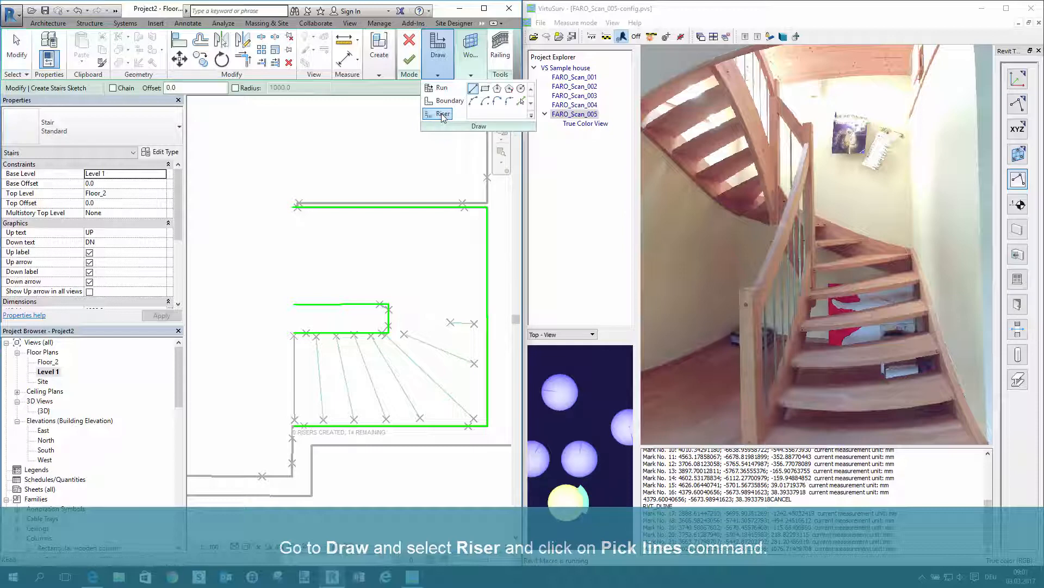
{"action": "left_click", "coordinate": [520, 103]}
{"action": "left_click", "coordinate": [295, 365]}
{"action": "left_click", "coordinate": [318, 362]}
{"action": "left_click", "coordinate": [341, 361]}
{"action": "left_click", "coordinate": [363, 359]}
{"action": "left_click", "coordinate": [385, 358]}
{"action": "left_click", "coordinate": [408, 356]}
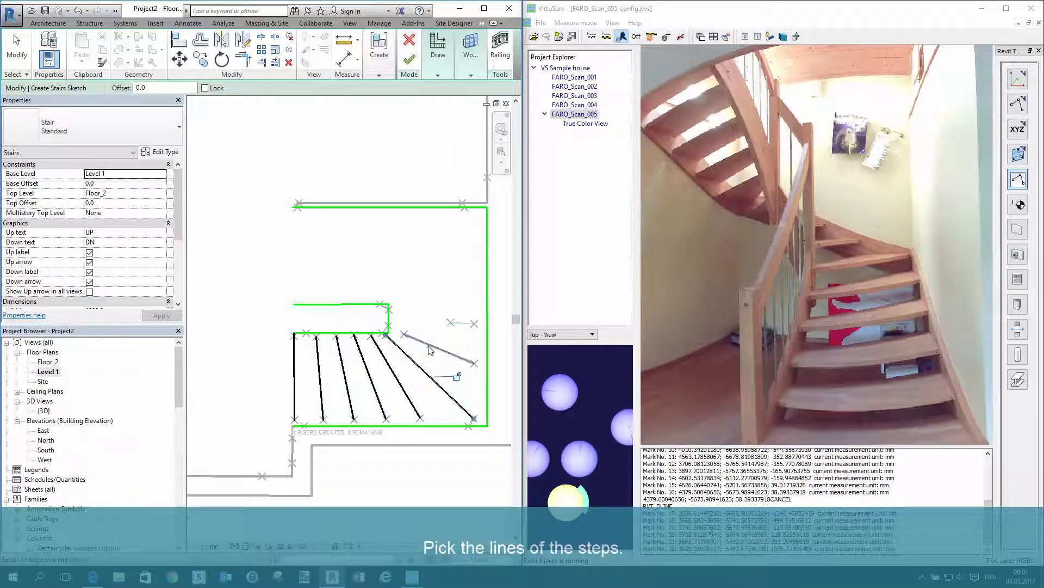
{"action": "left_click", "coordinate": [430, 350]}
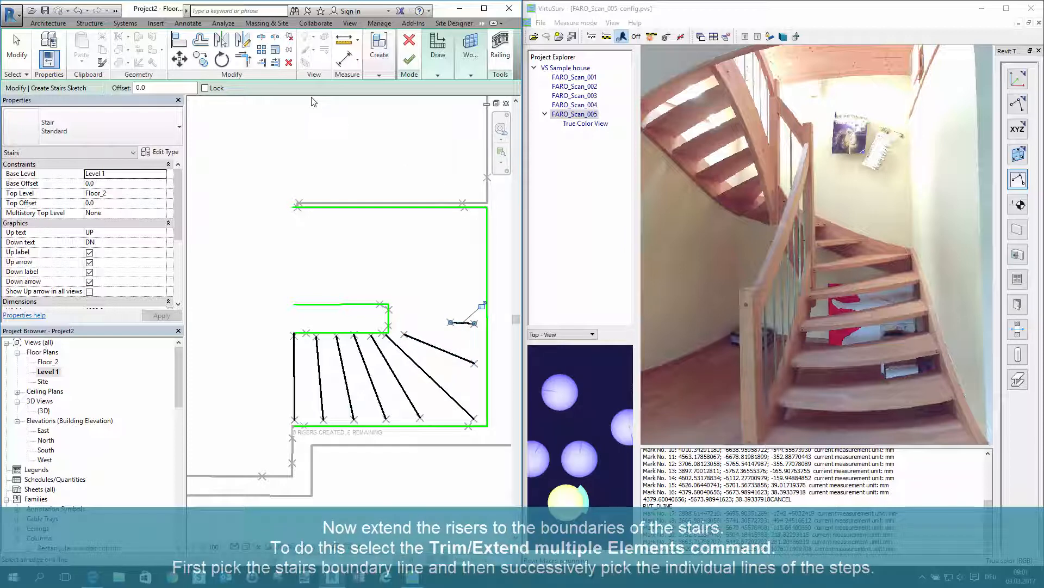
Extend the first six risers to the lower outer boundary line of the stairs with Trim/Extend Multiple Elements
{"action": "left_click", "coordinate": [275, 63]}
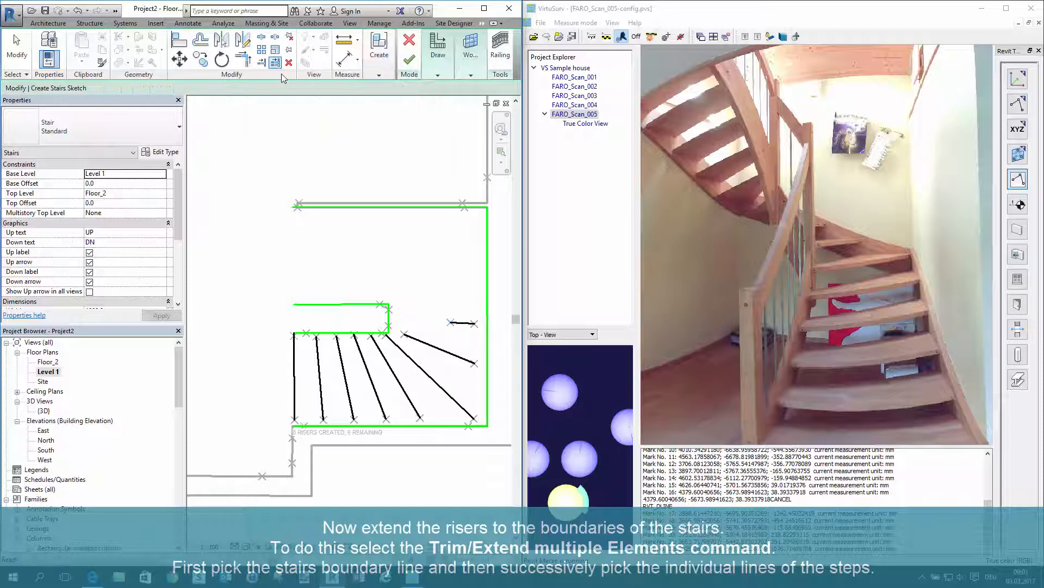
{"action": "left_click", "coordinate": [397, 423]}
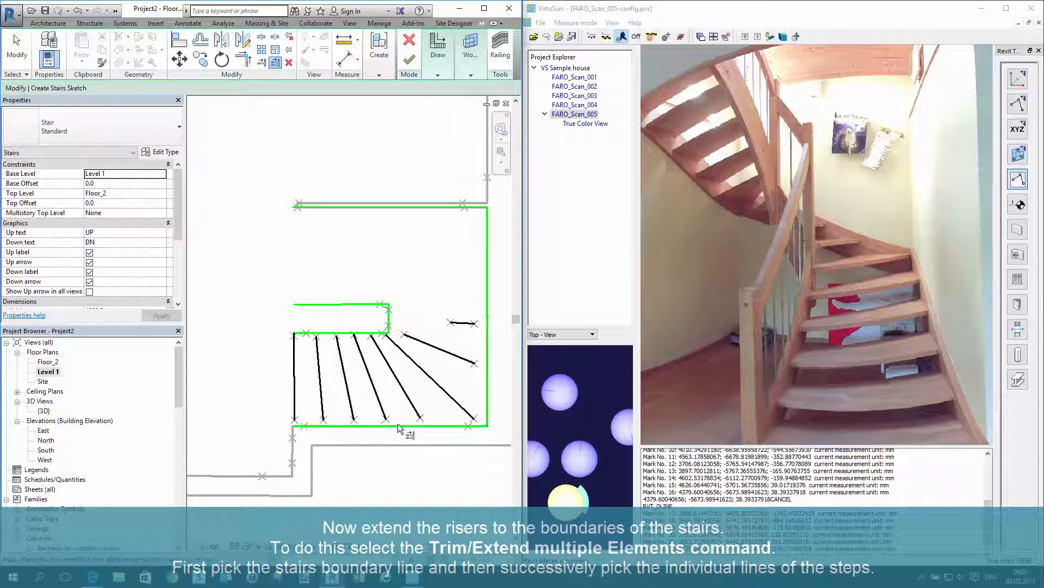
{"action": "left_click", "coordinate": [294, 393]}
{"action": "left_click", "coordinate": [321, 394]}
{"action": "left_click", "coordinate": [349, 394]}
{"action": "left_click", "coordinate": [377, 394]}
{"action": "left_click", "coordinate": [406, 395]}
{"action": "left_click", "coordinate": [442, 392]}
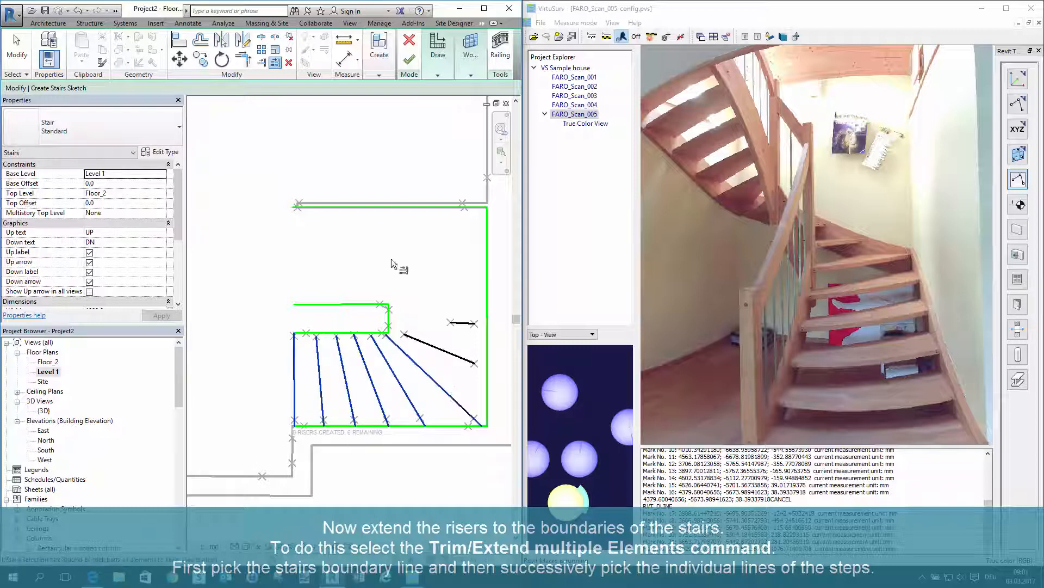
{"action": "left_click", "coordinate": [391, 260]}
Extend the last two risers to the outer wall boundary on one side and the short inner stringer line on the other
{"action": "left_click", "coordinate": [487, 345]}
{"action": "left_click", "coordinate": [456, 355]}
{"action": "left_click", "coordinate": [460, 322]}
{"action": "left_click", "coordinate": [371, 261]}
{"action": "left_click", "coordinate": [389, 316]}
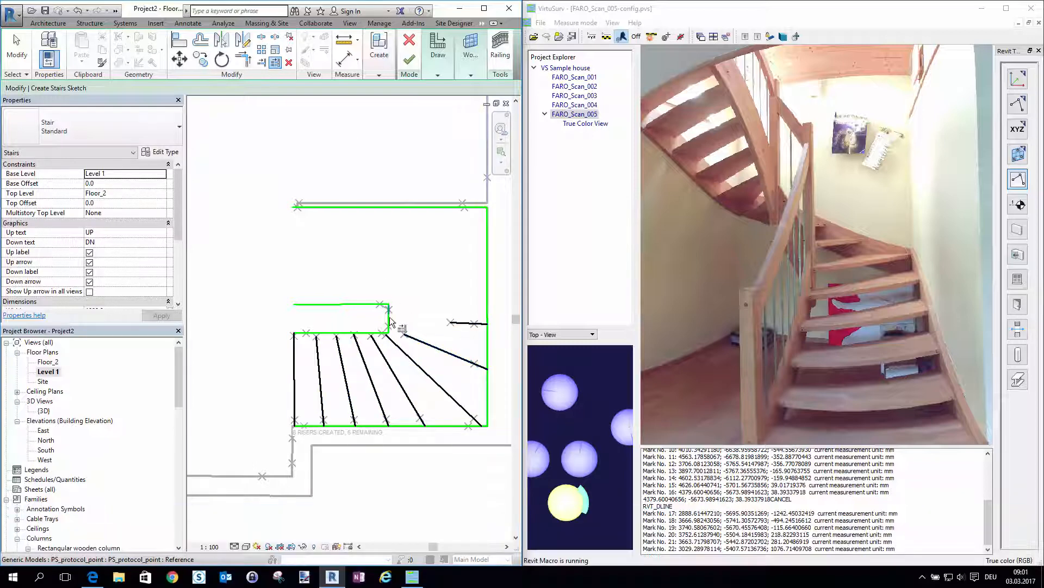
{"action": "left_click", "coordinate": [435, 321]}
{"action": "left_click", "coordinate": [441, 350]}
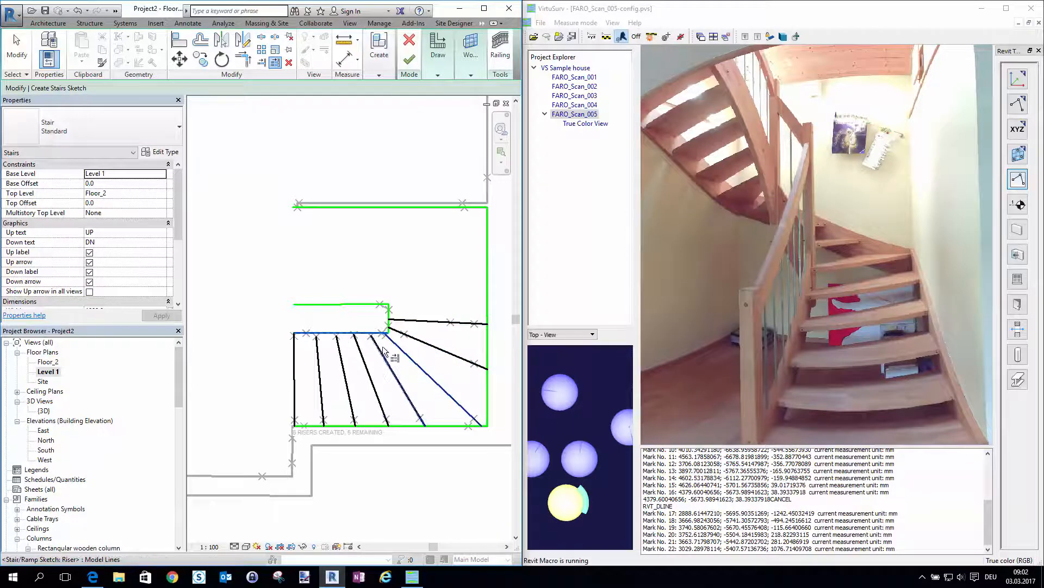
{"action": "key", "text": "Escape"}
{"action": "key", "text": "Escape"}
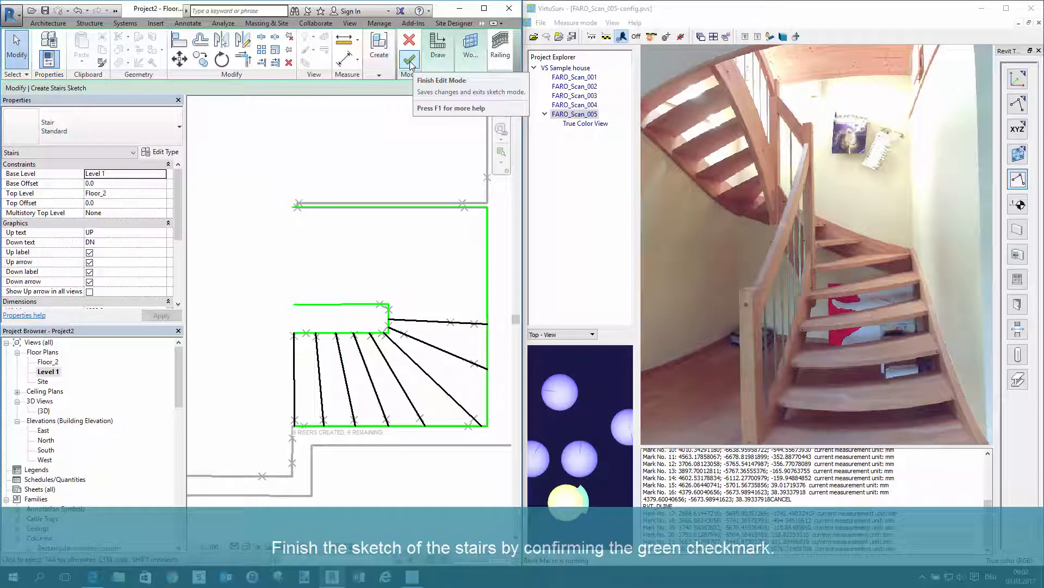
Finish the stair sketch and open the {3D} view to examine the direction of the stair run
{"action": "left_click", "coordinate": [410, 64]}
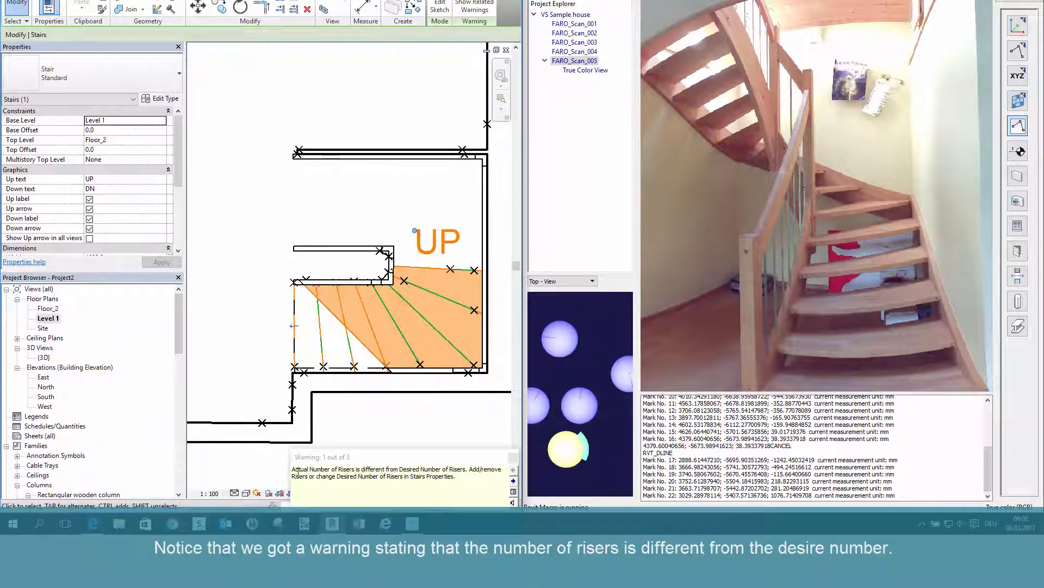
{"action": "left_click_drag", "start_coordinate": [293, 470], "coordinate": [435, 476]}
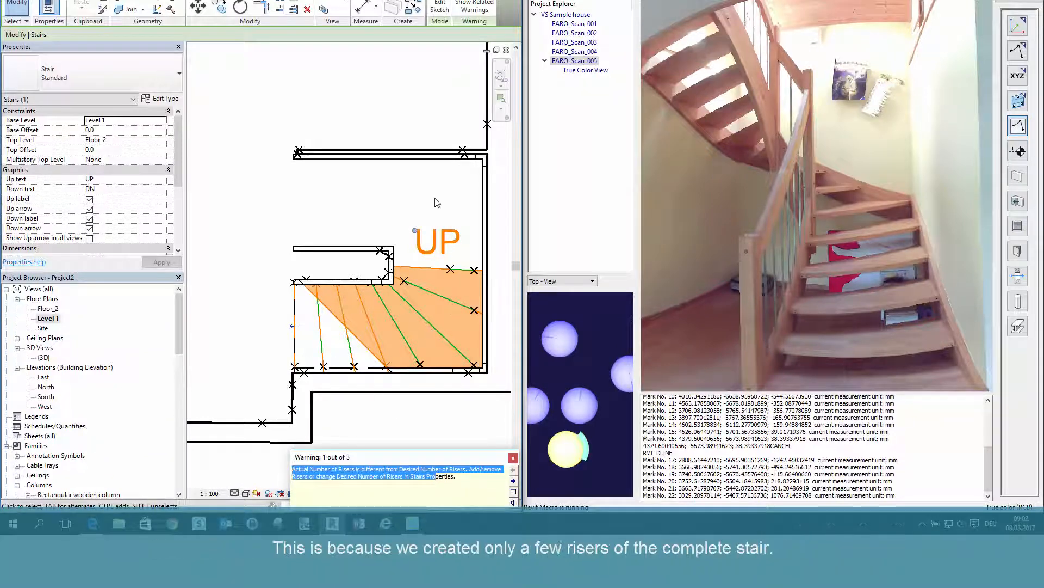
{"action": "left_click", "coordinate": [265, 205]}
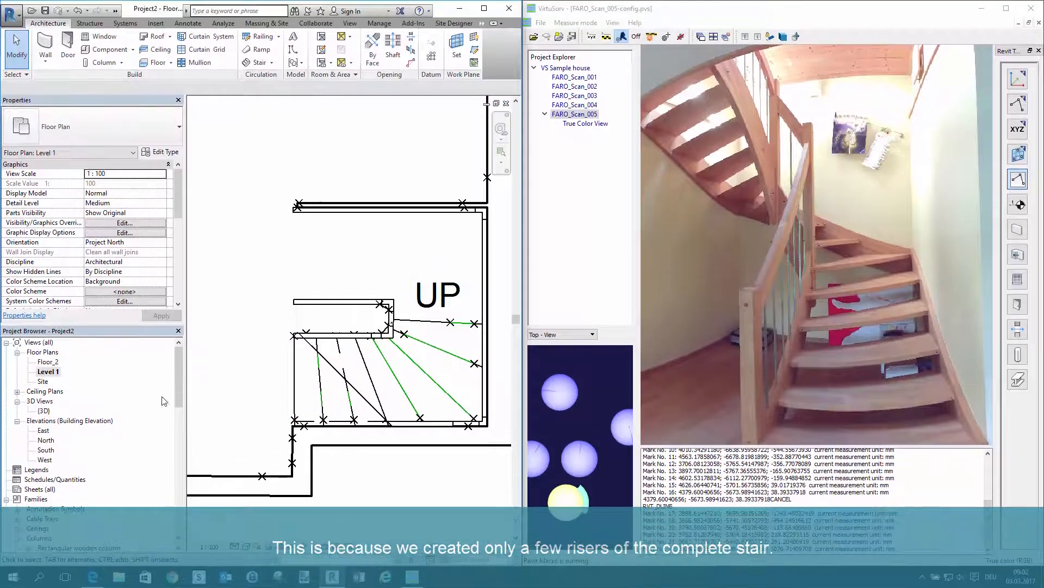
{"action": "double_click", "coordinate": [43, 410]}
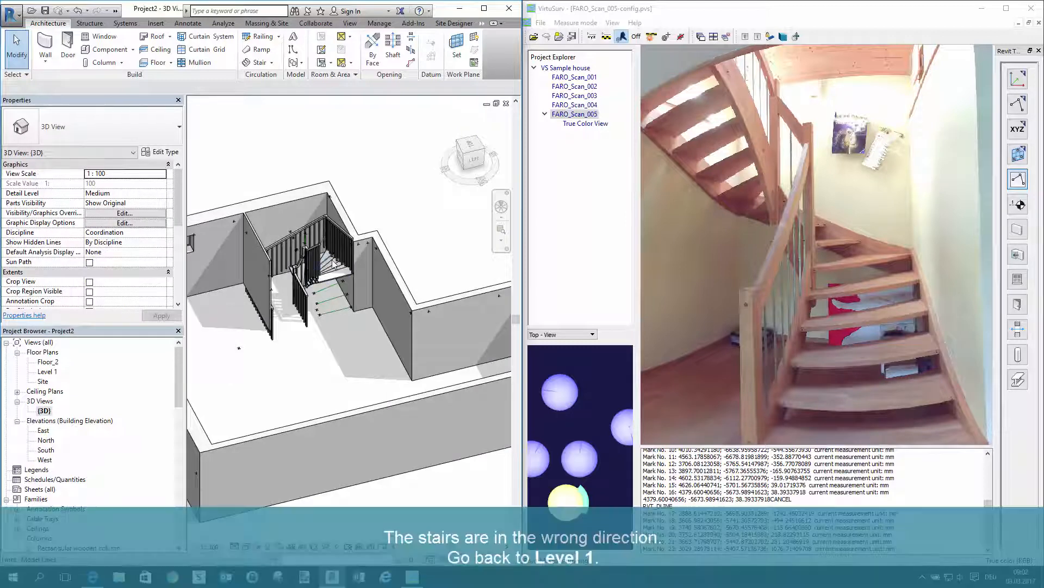
{"action": "left_click", "coordinate": [334, 279]}
{"action": "key", "text": "Escape"}
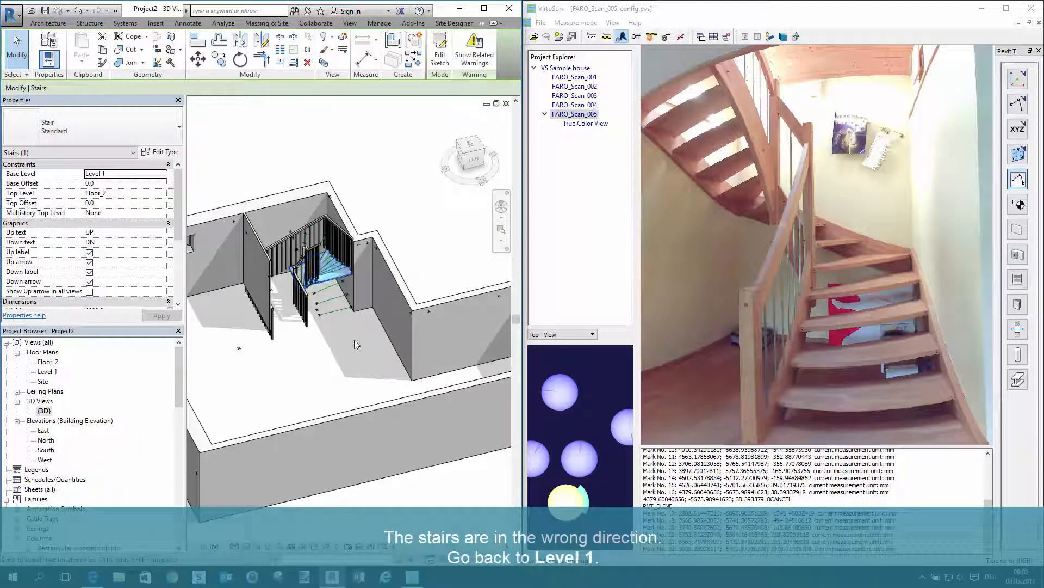
Flip the stairs' up direction at the lowest step in the Level 1 floor plan
{"action": "double_click", "coordinate": [43, 373]}
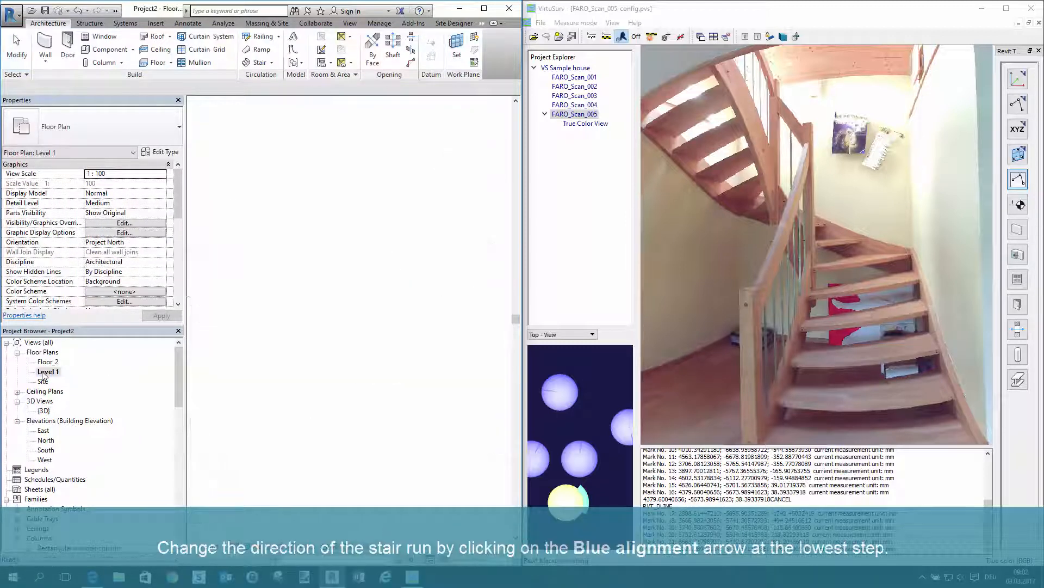
{"action": "left_click", "coordinate": [293, 365]}
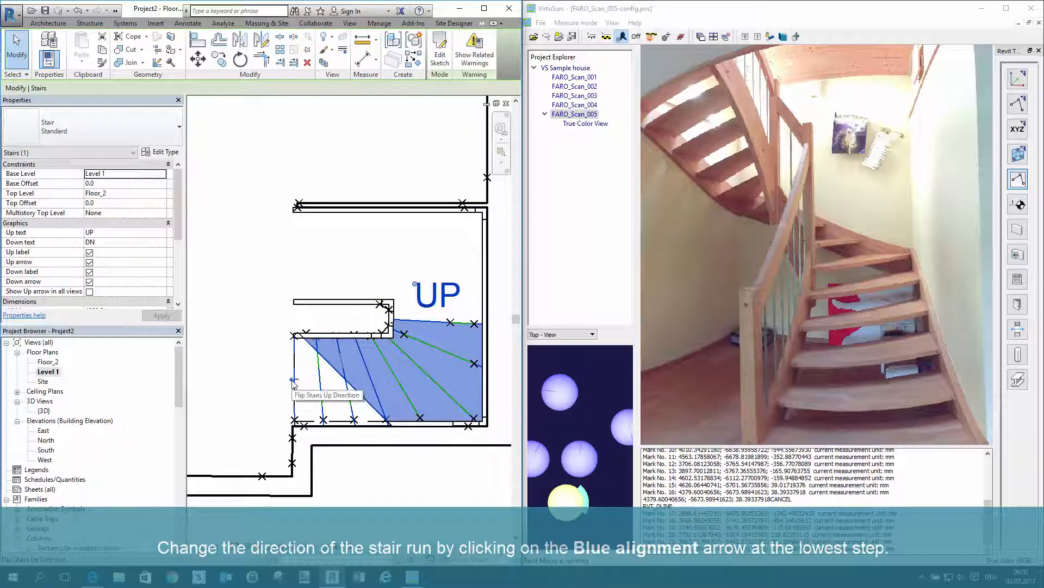
{"action": "left_click", "coordinate": [294, 382]}
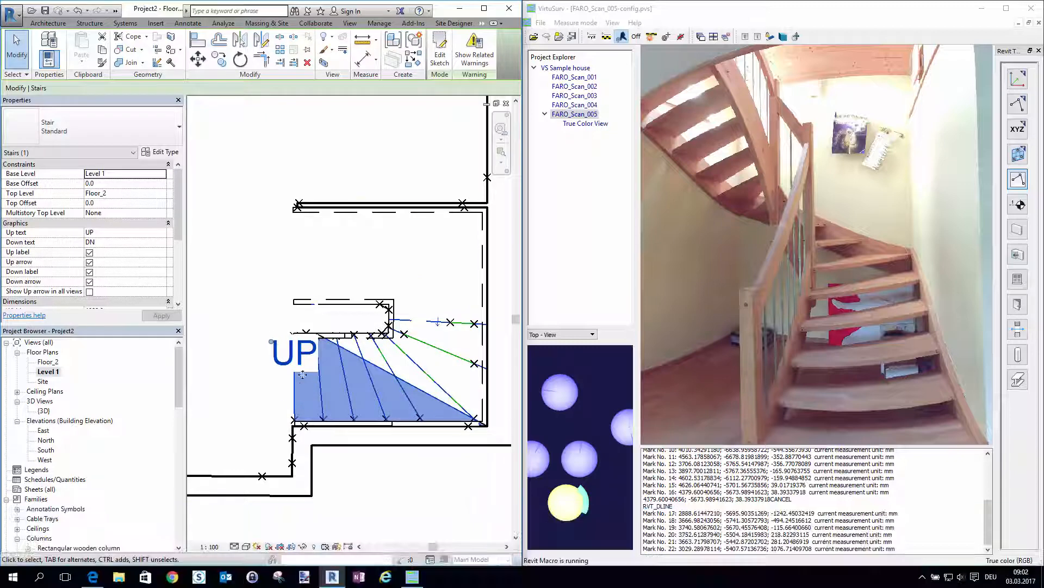
Delete the outer and the inner railing of the stairs in the {3D} view
{"action": "double_click", "coordinate": [43, 411]}
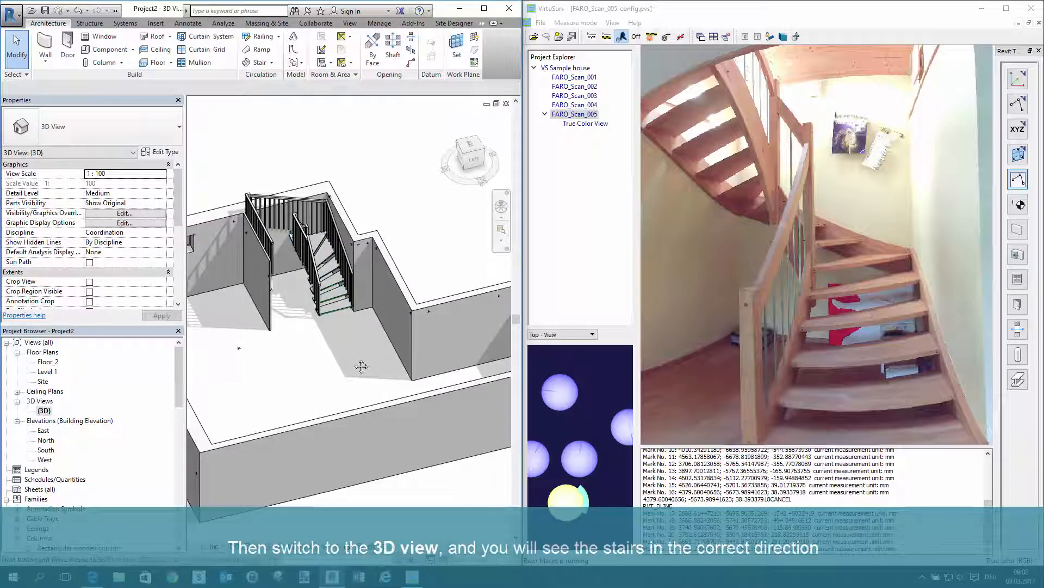
{"action": "middle_click_drag", "start_coordinate": [362, 357], "coordinate": [336, 343], "text": "shift"}
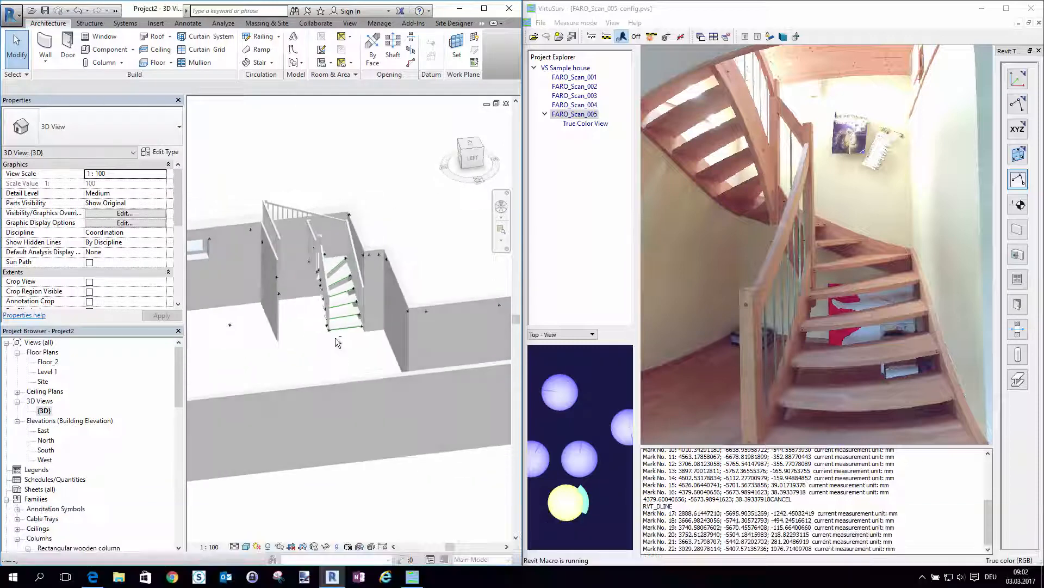
{"action": "scroll", "coordinate": [303, 166], "scroll_direction": "up", "scroll_amount": 2}
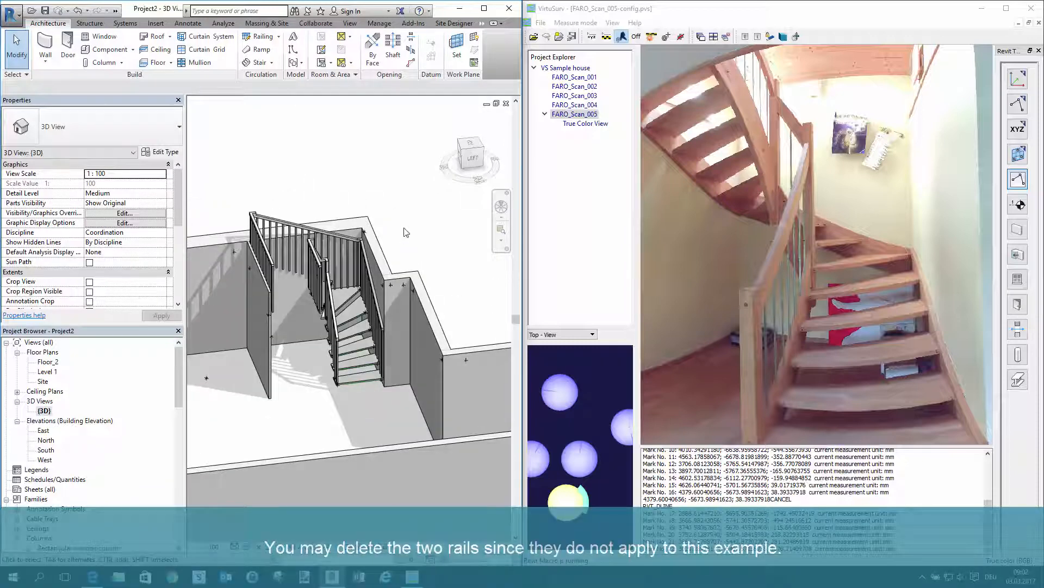
{"action": "scroll", "coordinate": [366, 267], "scroll_direction": "up", "scroll_amount": 1}
{"action": "left_click", "coordinate": [363, 269]}
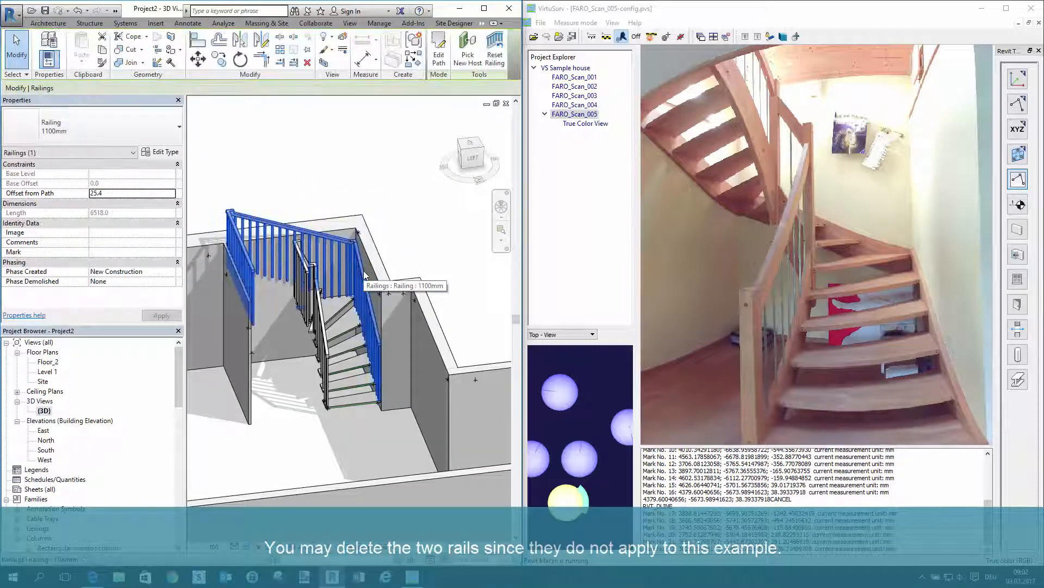
{"action": "key", "text": "Delete"}
{"action": "left_click", "coordinate": [315, 304]}
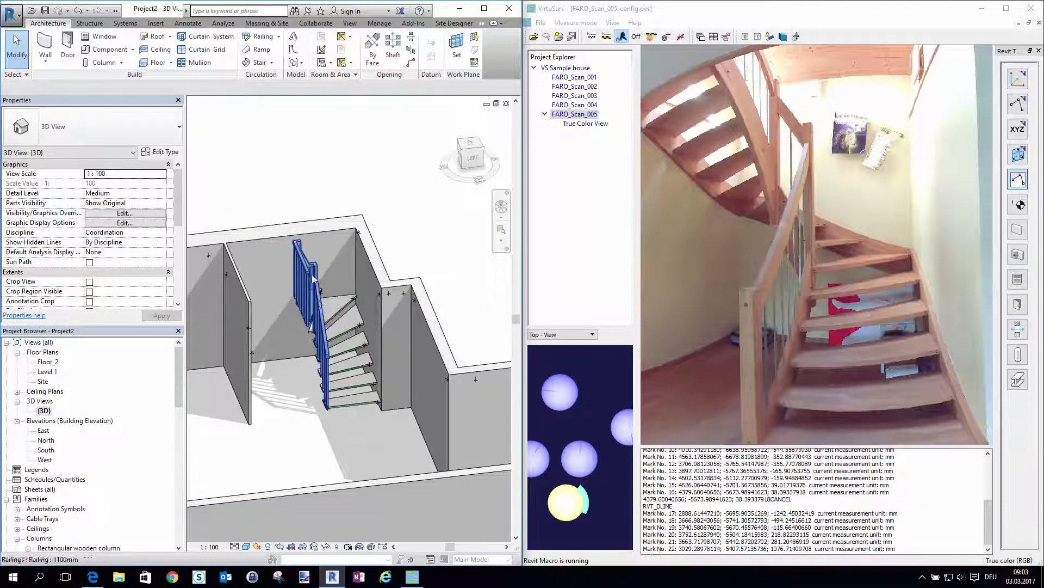
{"action": "key", "text": "Delete"}
Place a horizontal Laminated wooden beam 170 x 287 mm in Standard point mode from two front-face and two underside points in Scan 3
{"action": "middle_click_drag", "start_coordinate": [381, 358], "coordinate": [376, 444], "text": "shift"}
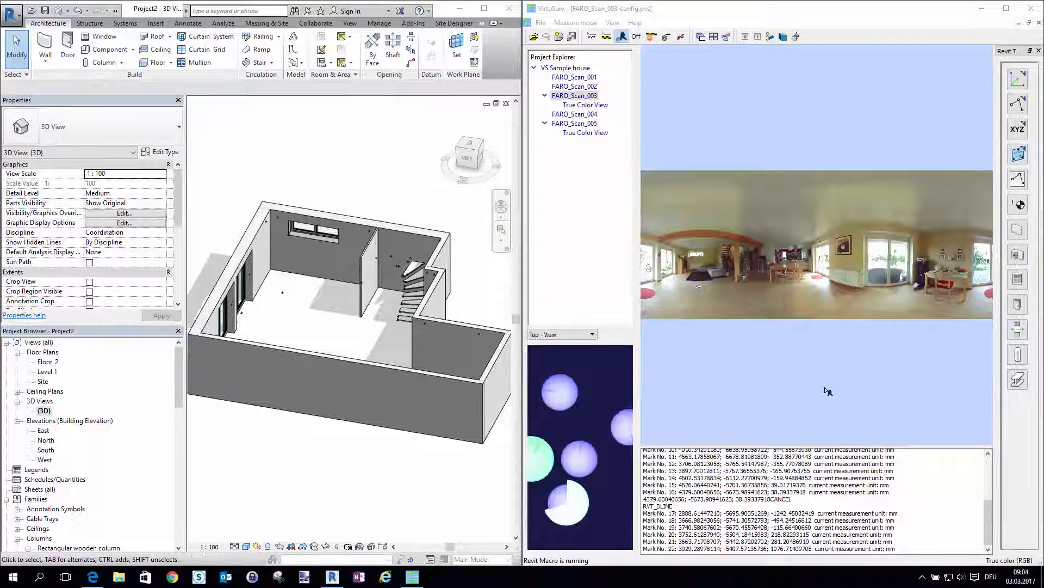
{"action": "scroll", "coordinate": [651, 241], "scroll_direction": "up", "scroll_amount": 3}
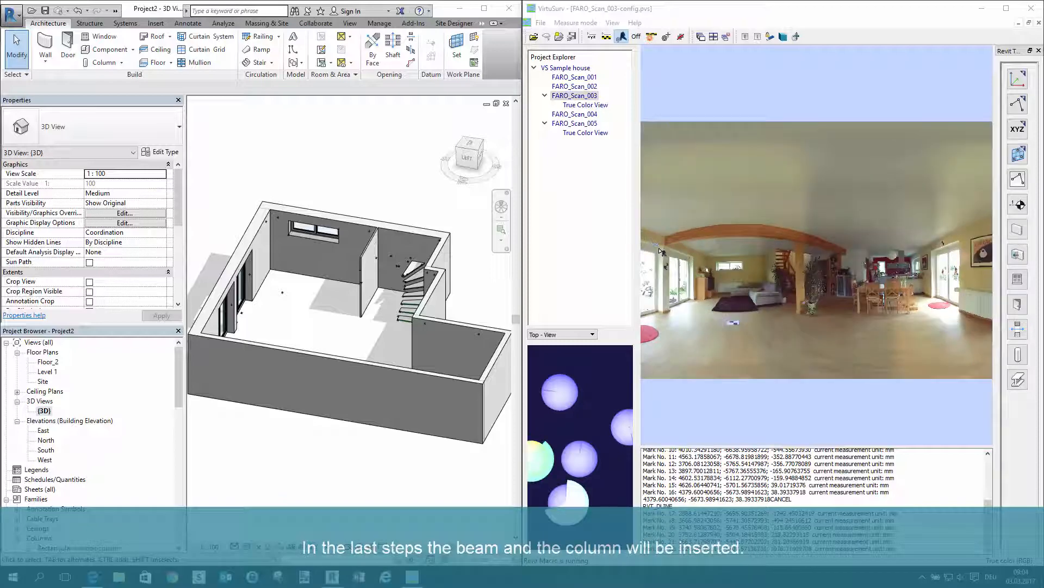
{"action": "scroll", "coordinate": [660, 251], "scroll_direction": "up", "scroll_amount": 2}
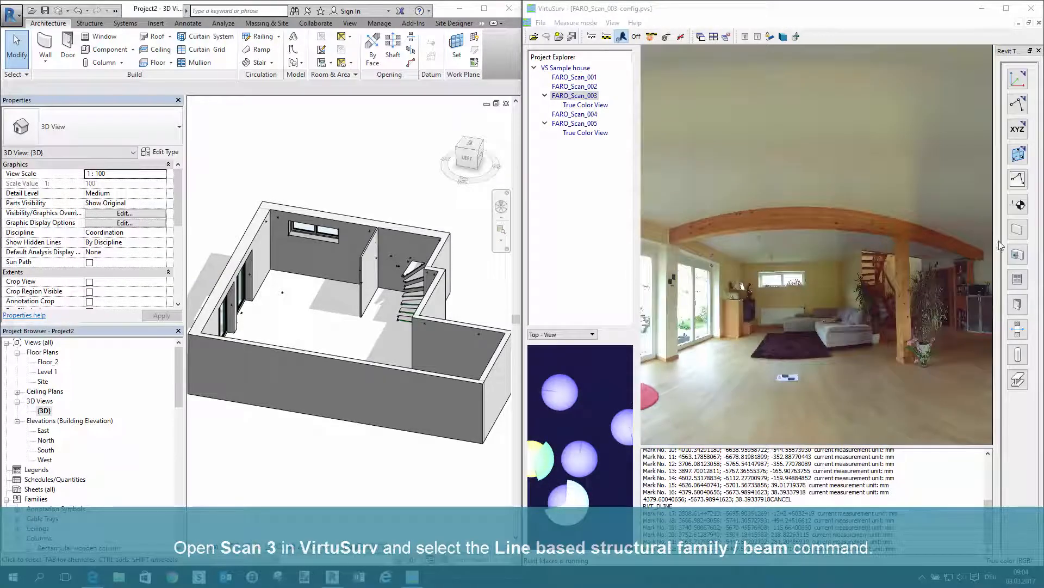
{"action": "left_click", "coordinate": [1018, 380]}
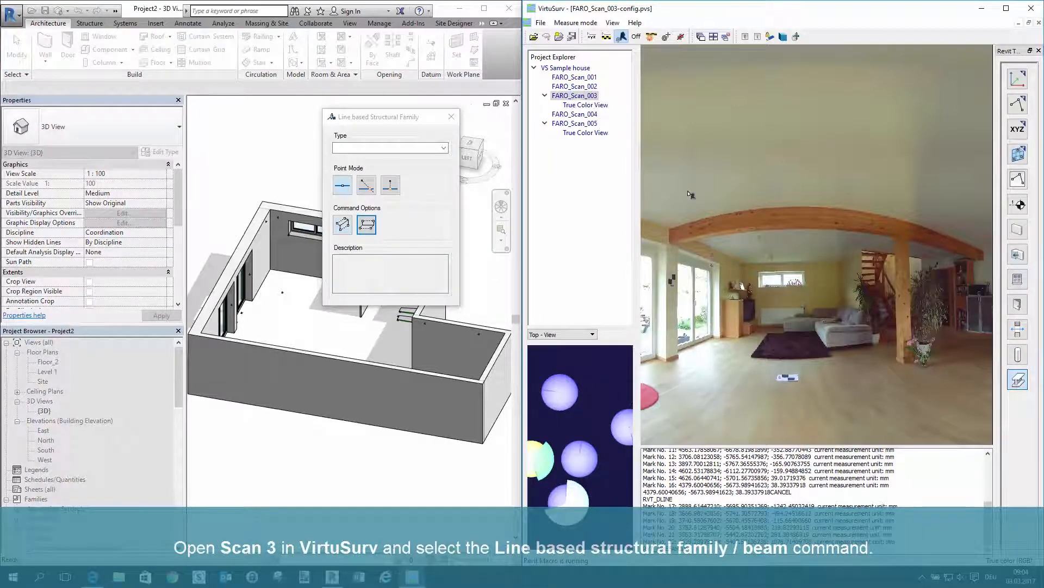
{"action": "left_click", "coordinate": [444, 148]}
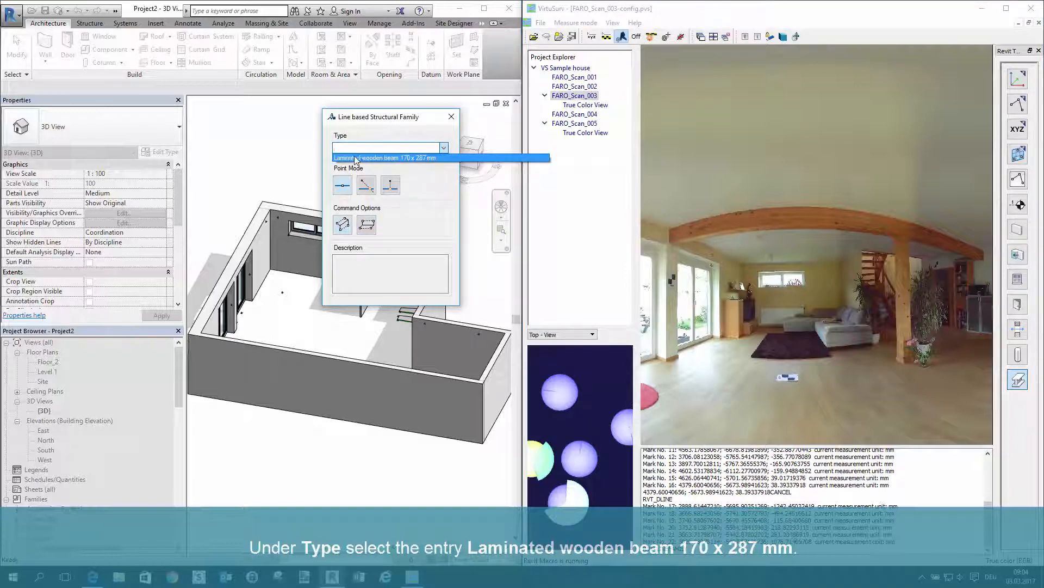
{"action": "left_click", "coordinate": [431, 158]}
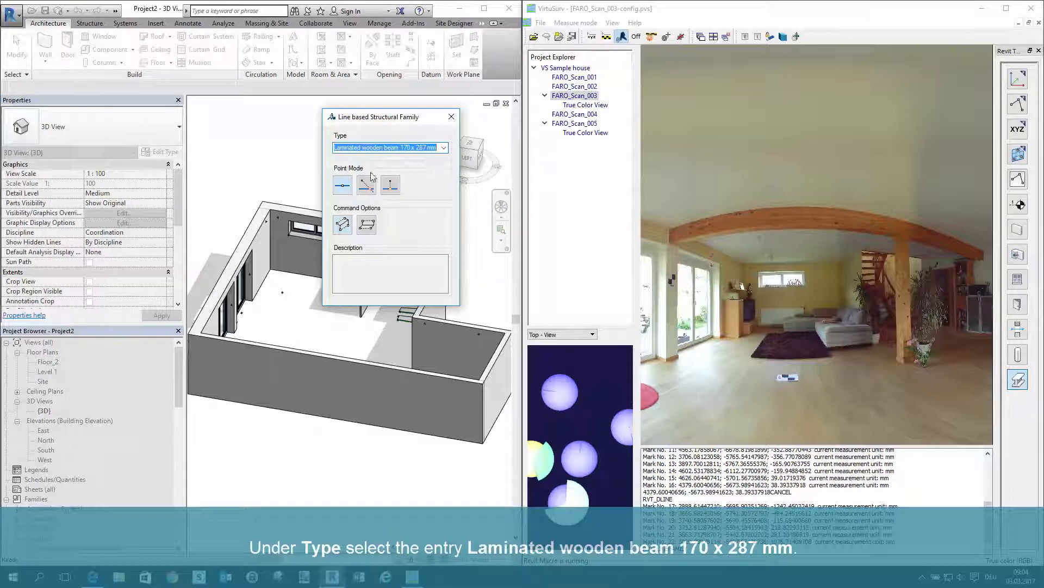
{"action": "left_click", "coordinate": [344, 186]}
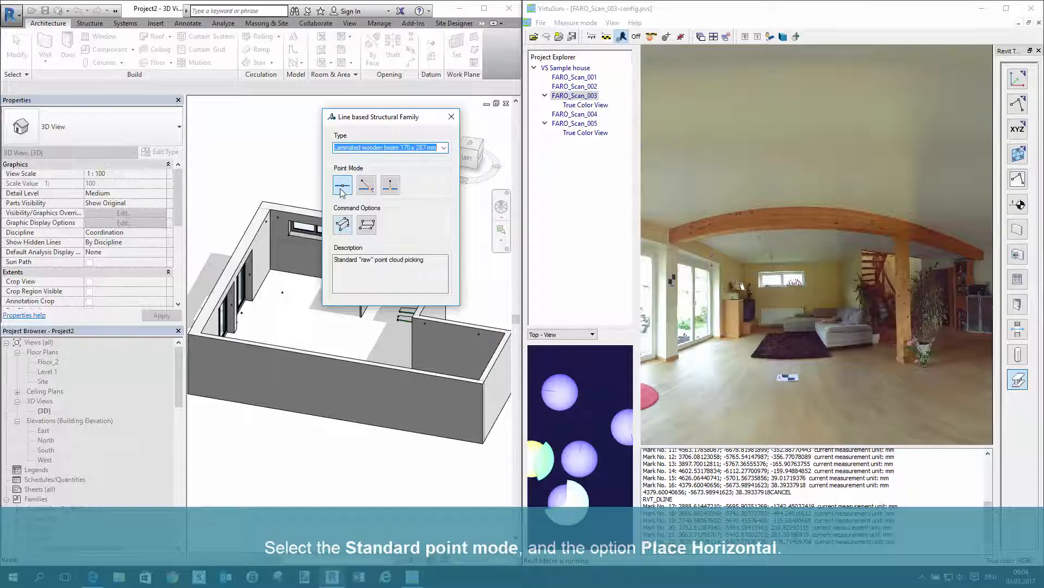
{"action": "left_click", "coordinate": [342, 225]}
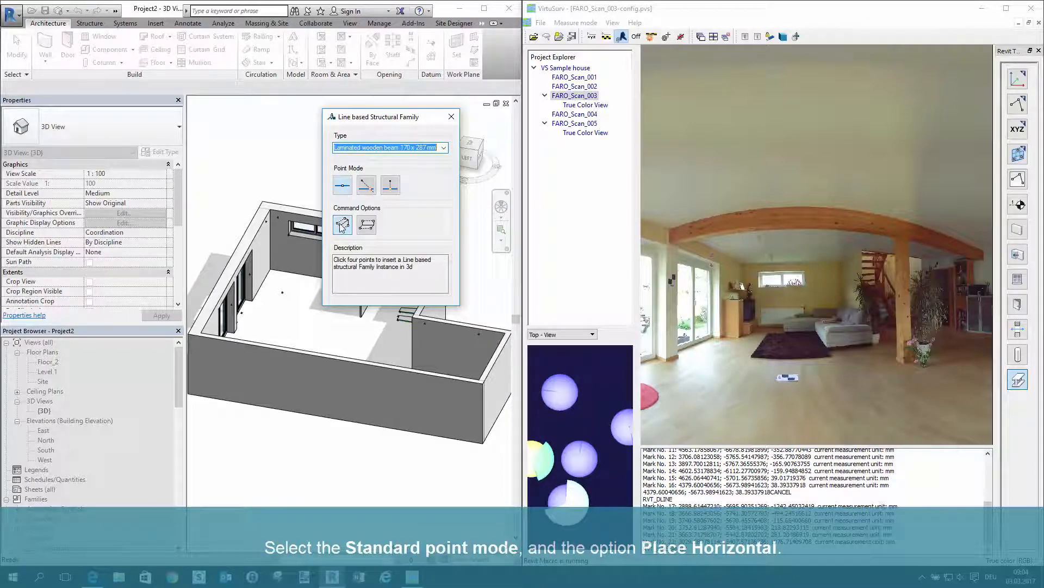
{"action": "left_click", "coordinate": [367, 225]}
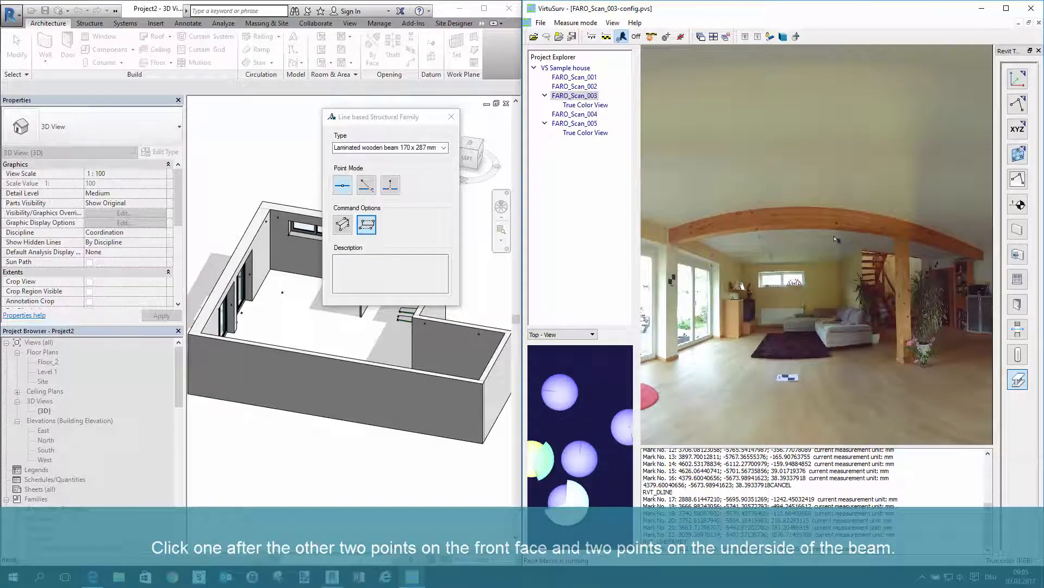
{"action": "scroll", "coordinate": [984, 253], "scroll_direction": "up", "scroll_amount": 5}
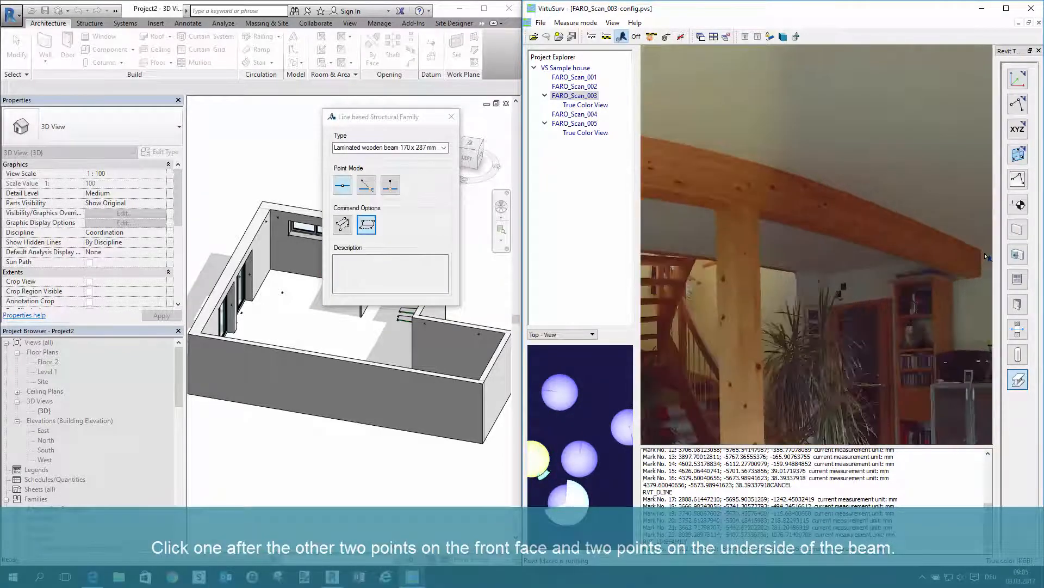
{"action": "scroll", "coordinate": [951, 281], "scroll_direction": "up", "scroll_amount": 1}
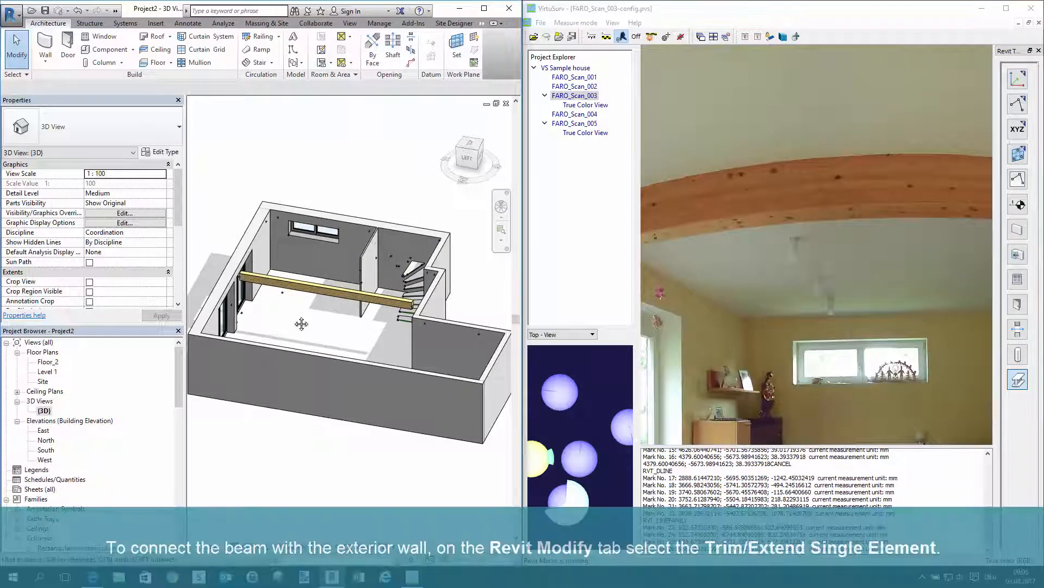
Extend both ends of the beam to the inner faces of the exterior walls with Trim/Extend Single Element
{"action": "middle_click_drag", "start_coordinate": [299, 321], "coordinate": [434, 274], "text": "shift"}
{"action": "left_click", "coordinate": [434, 275]}
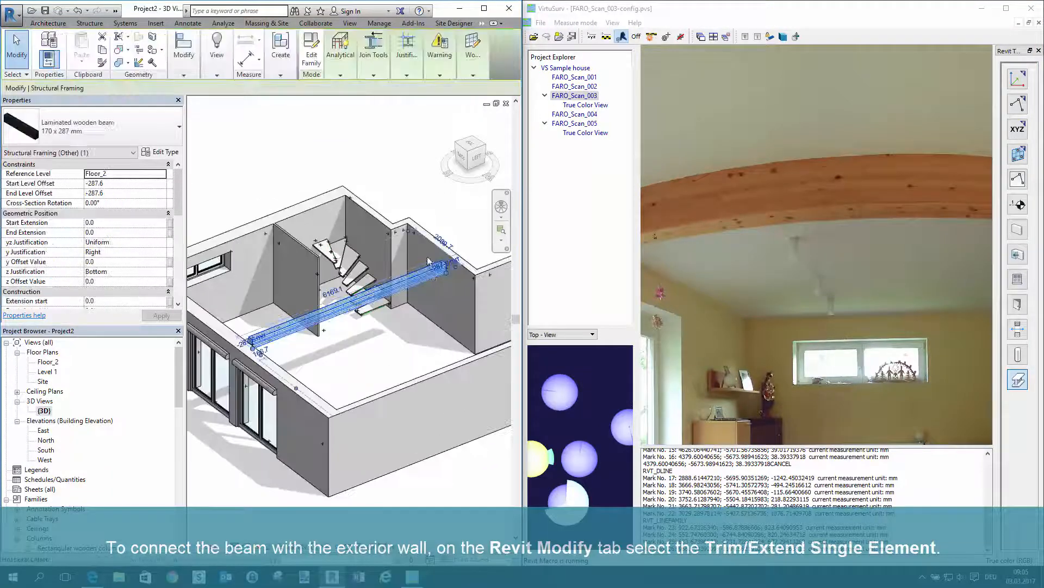
{"action": "left_click", "coordinate": [188, 76]}
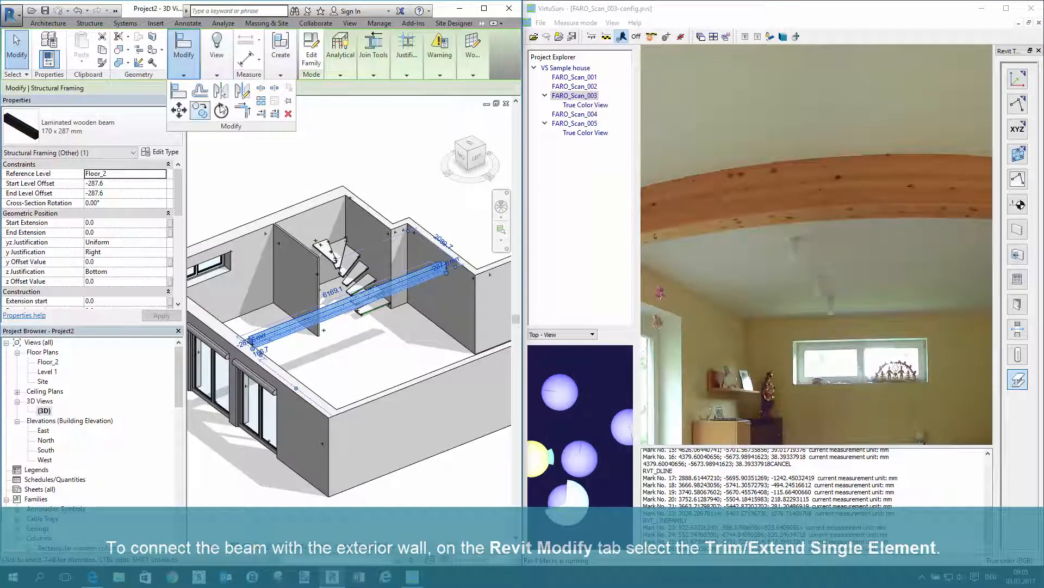
{"action": "left_click", "coordinate": [260, 115]}
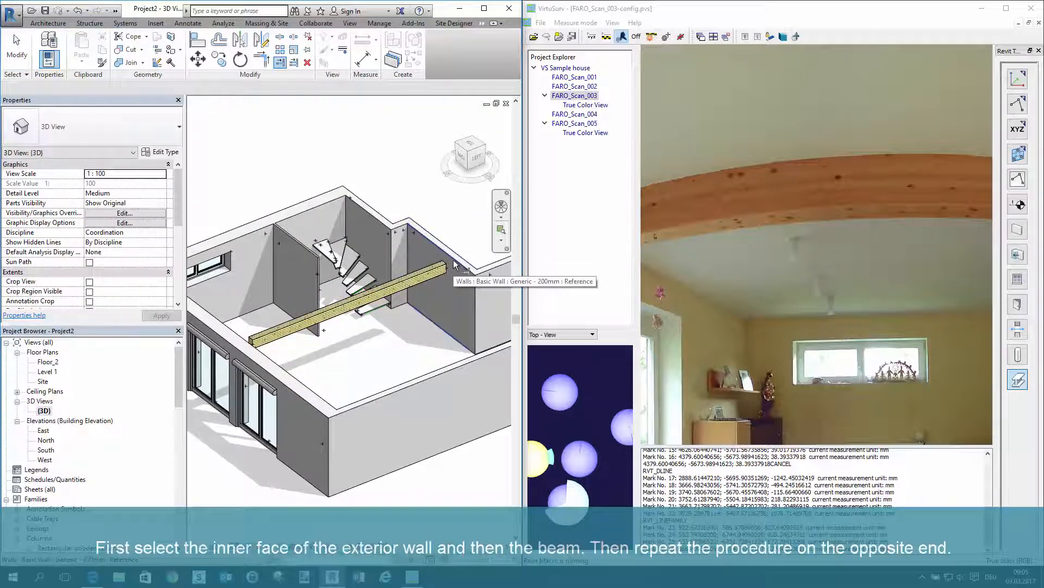
{"action": "left_click", "coordinate": [454, 265]}
{"action": "left_click", "coordinate": [445, 268]}
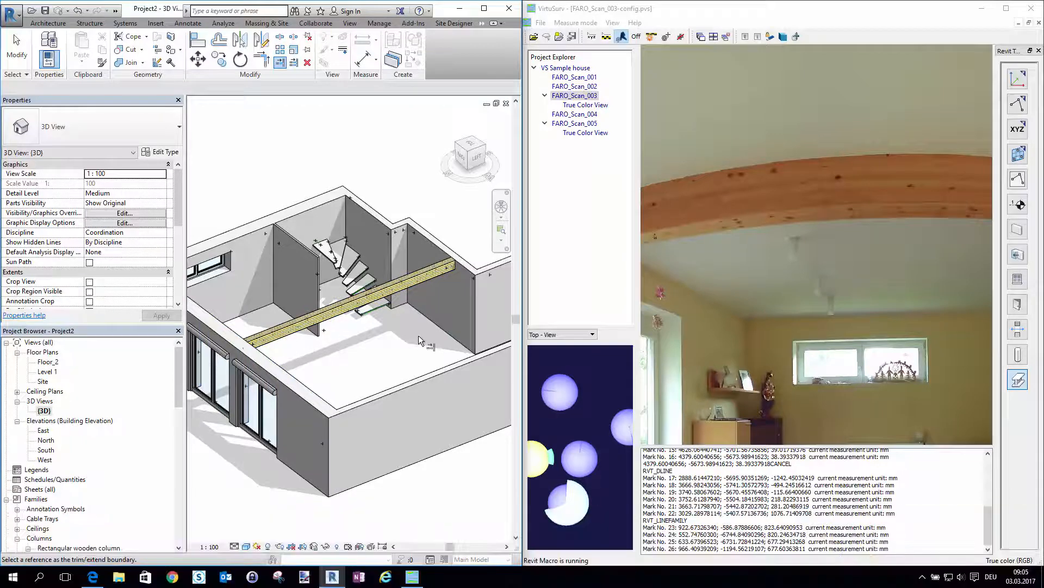
{"action": "key", "text": "Escape"}
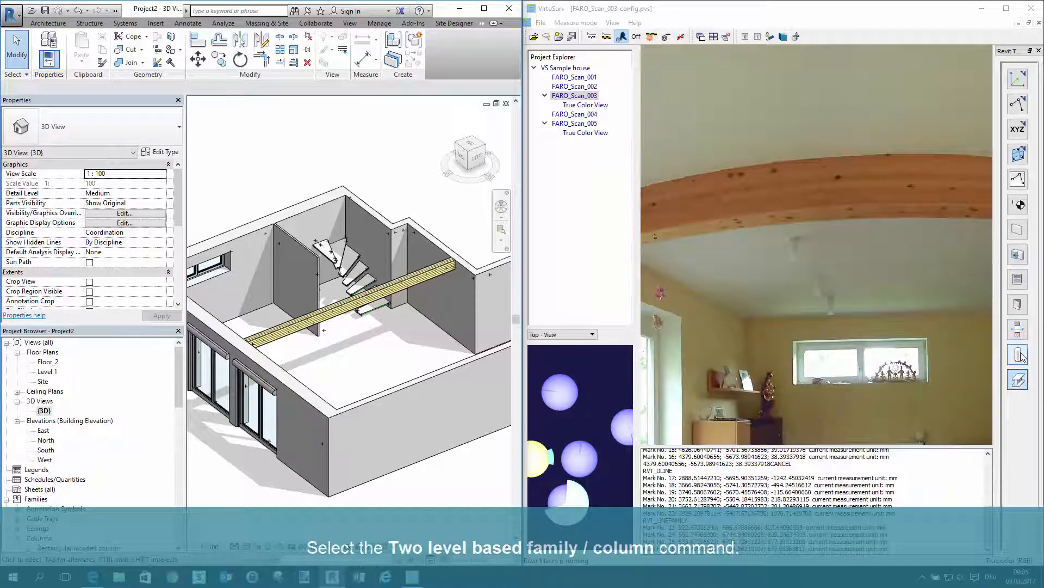
Set up a two level based Rectangular wooden column 170 x 170 mm with auto level on, Standard point mode and three-point rectangle insertion
{"action": "left_click", "coordinate": [1018, 356]}
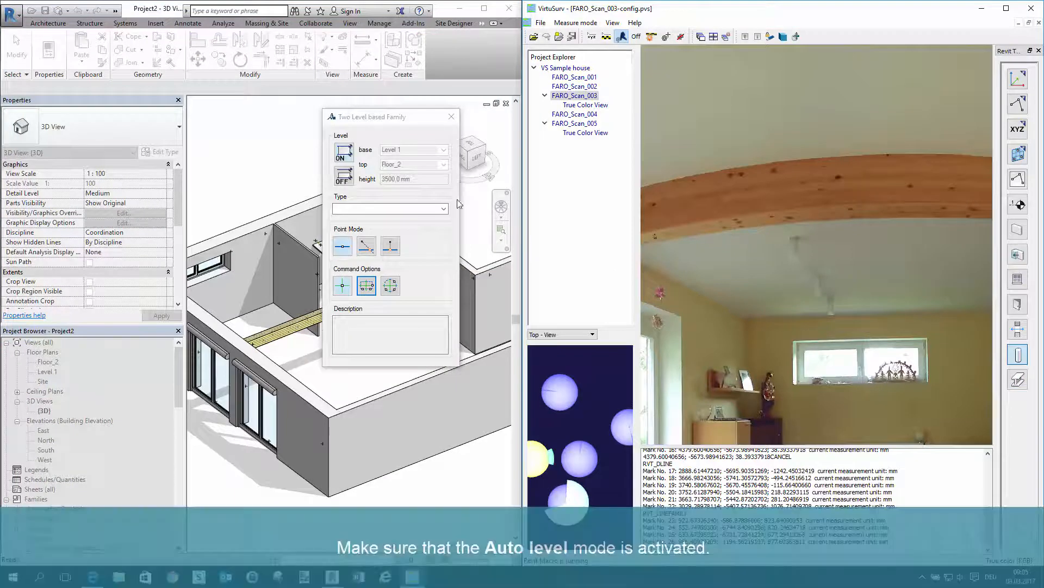
{"action": "left_click", "coordinate": [343, 157]}
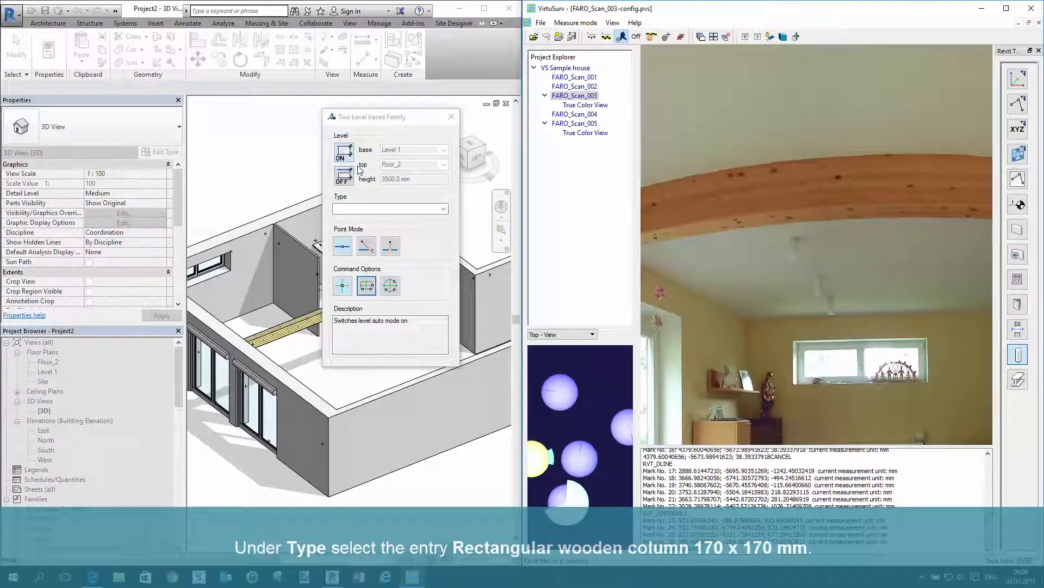
{"action": "left_click", "coordinate": [435, 210]}
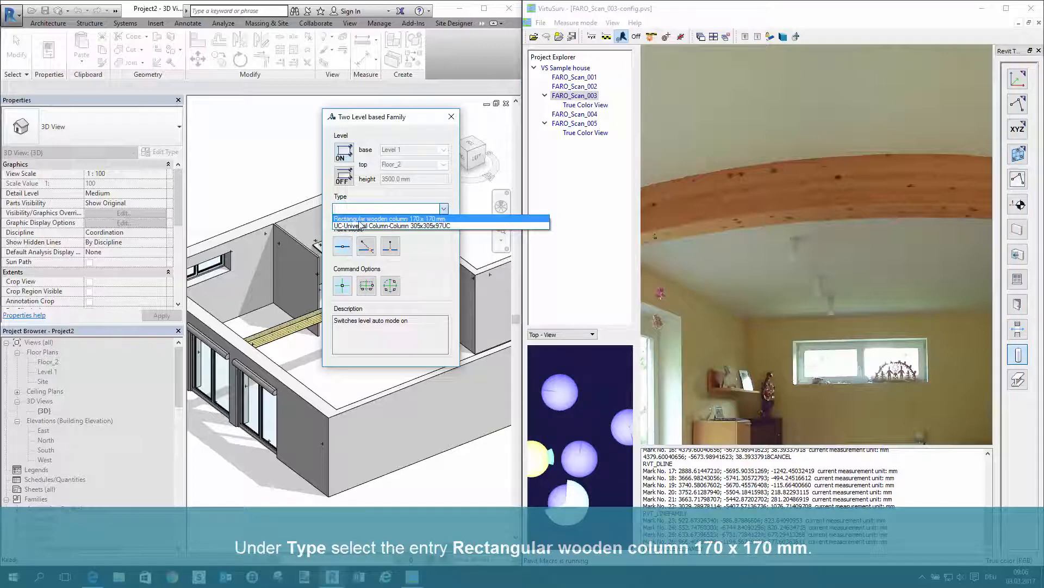
{"action": "left_click", "coordinate": [419, 220]}
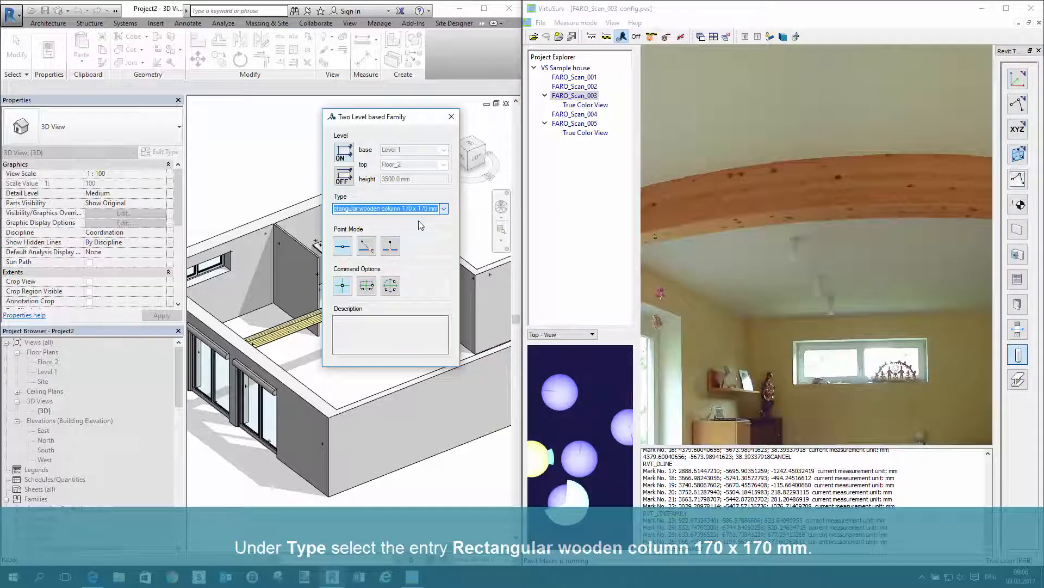
{"action": "left_click", "coordinate": [343, 246]}
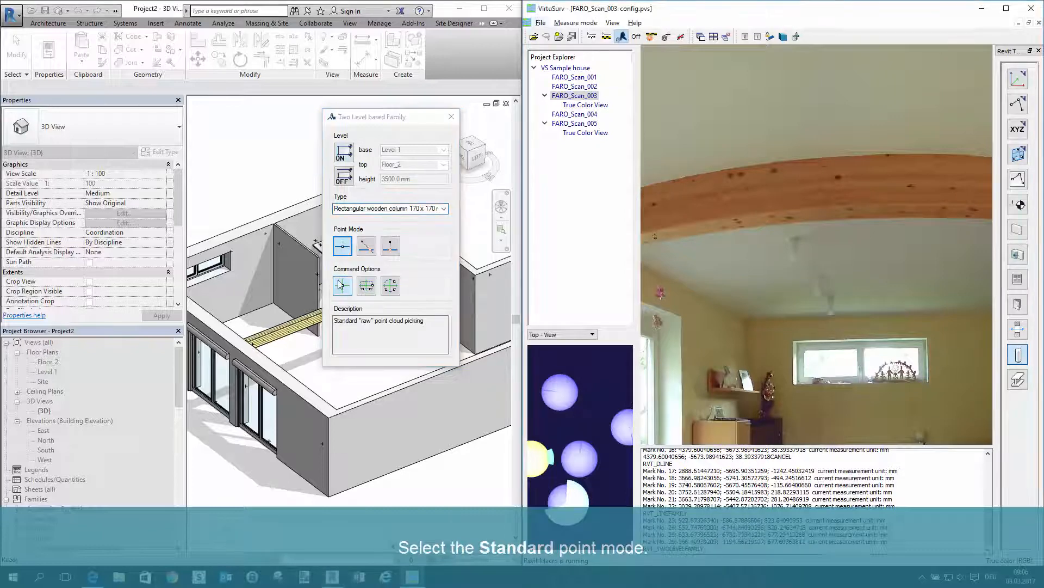
{"action": "left_click", "coordinate": [367, 286]}
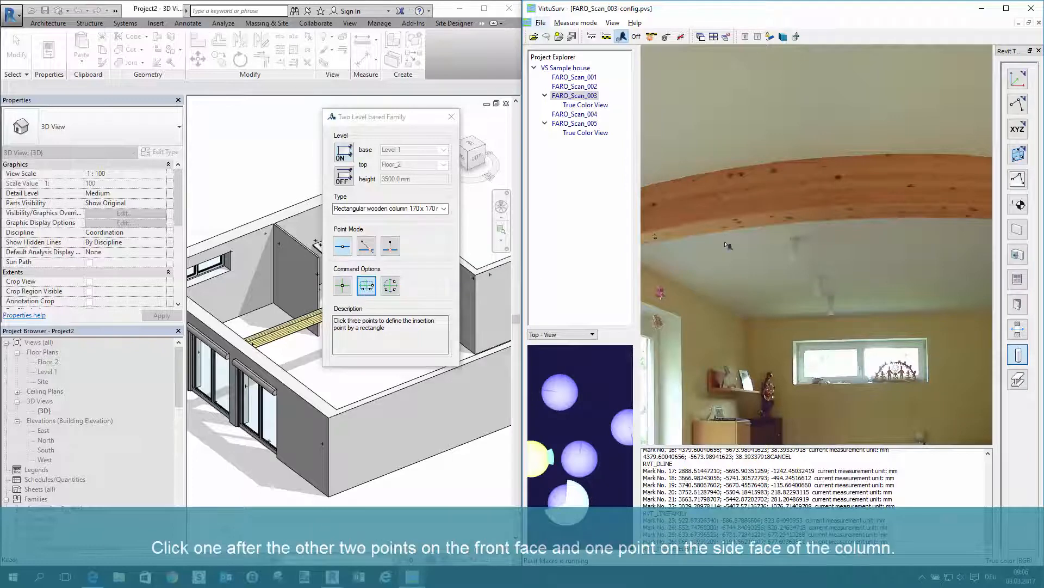
Place the column by picking two points on the front face and one on the side face of the scanned wooden post
{"action": "scroll", "coordinate": [730, 246], "scroll_direction": "down", "scroll_amount": 6}
{"action": "scroll", "coordinate": [870, 310], "scroll_direction": "up", "scroll_amount": 7}
{"action": "left_click", "coordinate": [789, 305]}
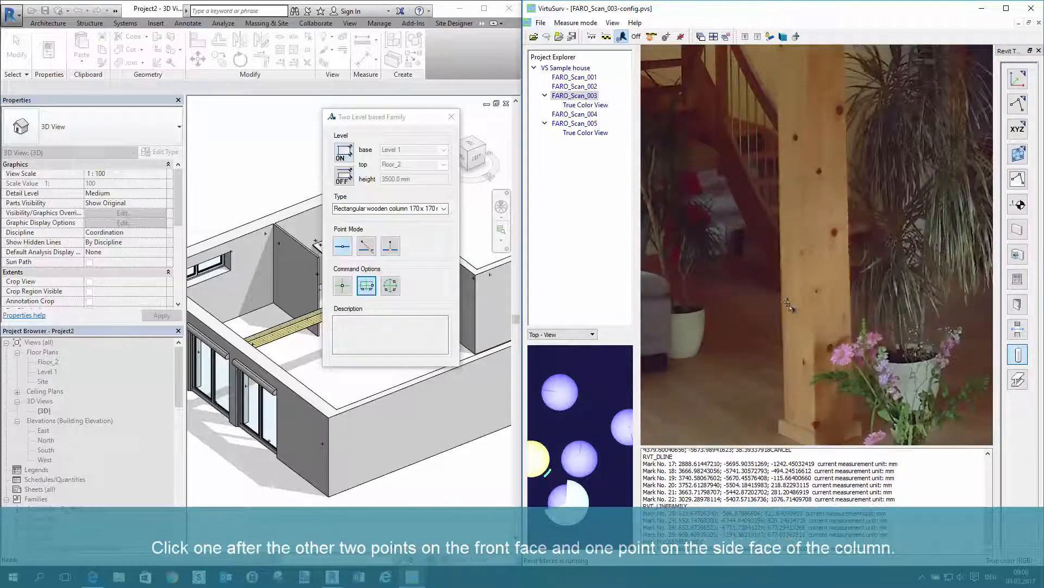
{"action": "left_click", "coordinate": [809, 308]}
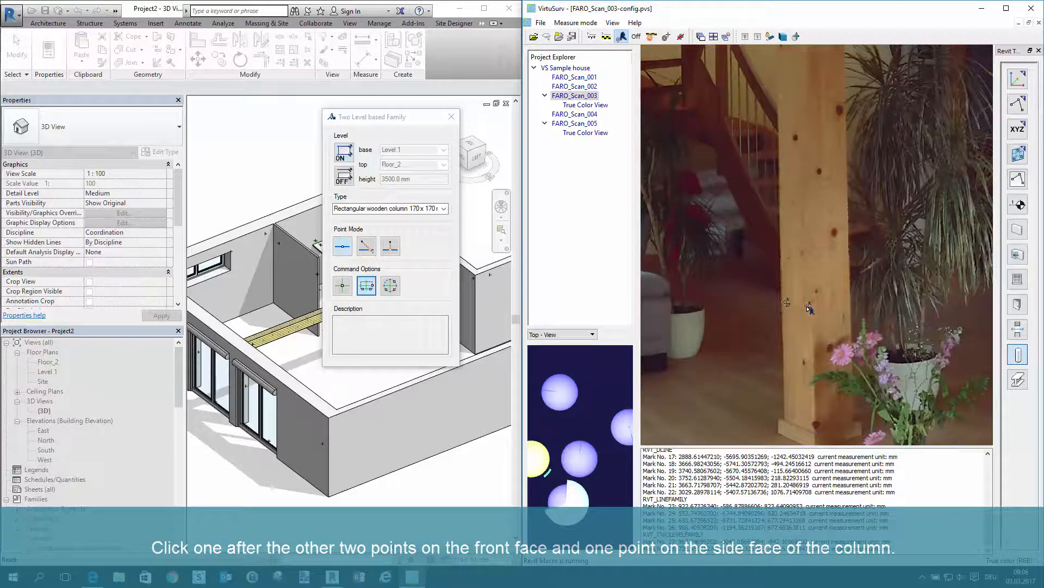
{"action": "left_click", "coordinate": [836, 313]}
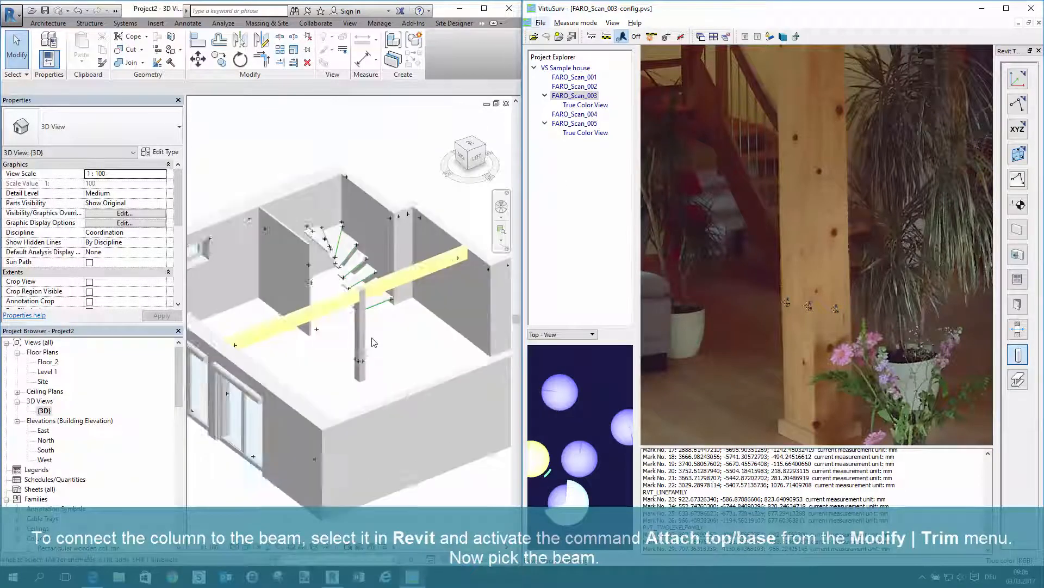
Attach the top of the wooden column to the laminated beam in the 3D view
{"action": "scroll", "coordinate": [373, 341], "scroll_direction": "up", "scroll_amount": 3}
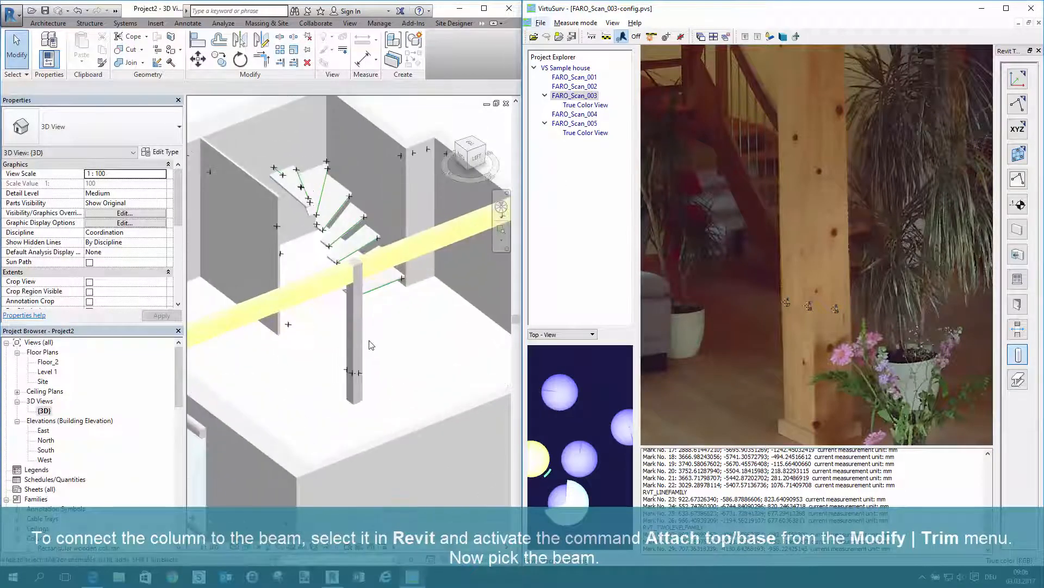
{"action": "left_click", "coordinate": [362, 330]}
{"action": "left_click", "coordinate": [361, 328]}
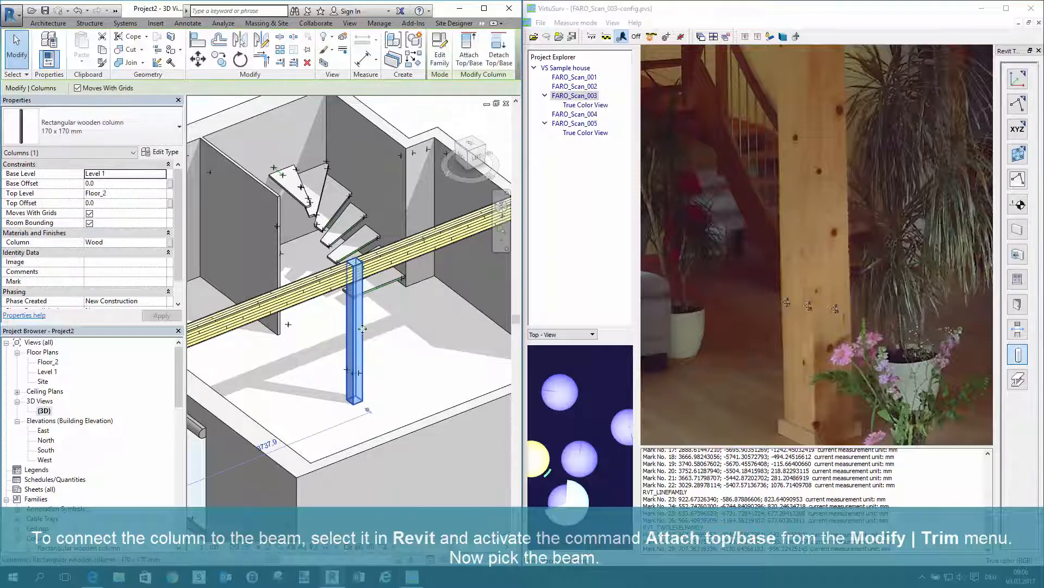
{"action": "left_click", "coordinate": [469, 59]}
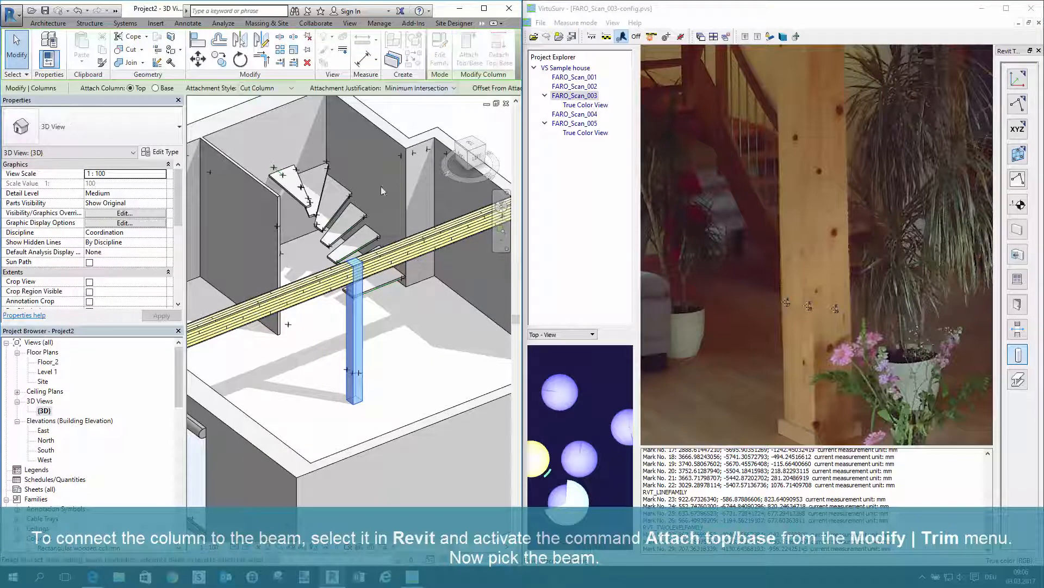
{"action": "left_click", "coordinate": [319, 292]}
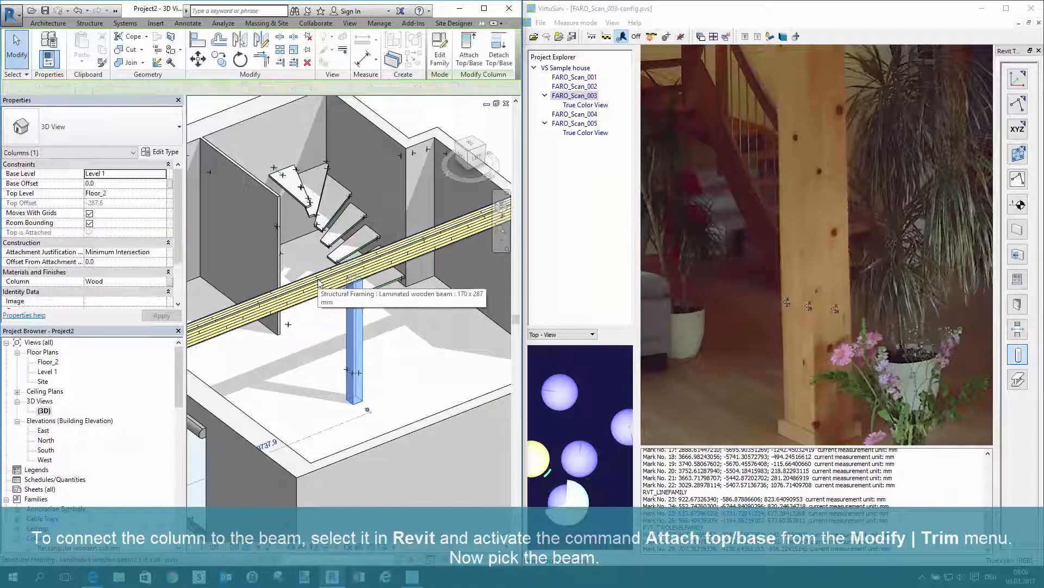
{"action": "scroll", "coordinate": [393, 343], "scroll_direction": "down", "scroll_amount": 4}
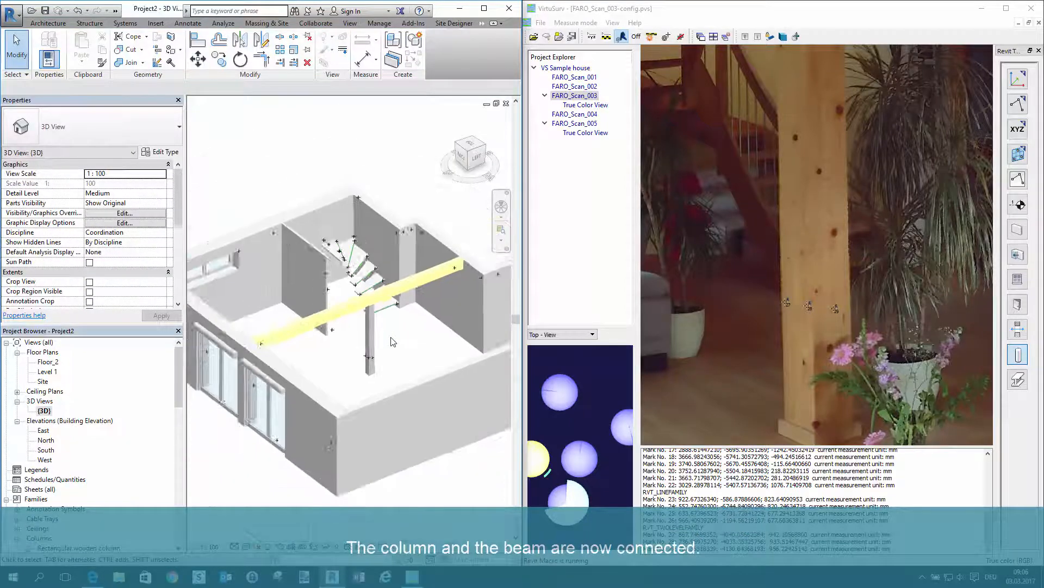
Maximize the Revit window and permanently remove all protocol points from the model with the PointSense Cleanup command
{"action": "left_click", "coordinate": [483, 8]}
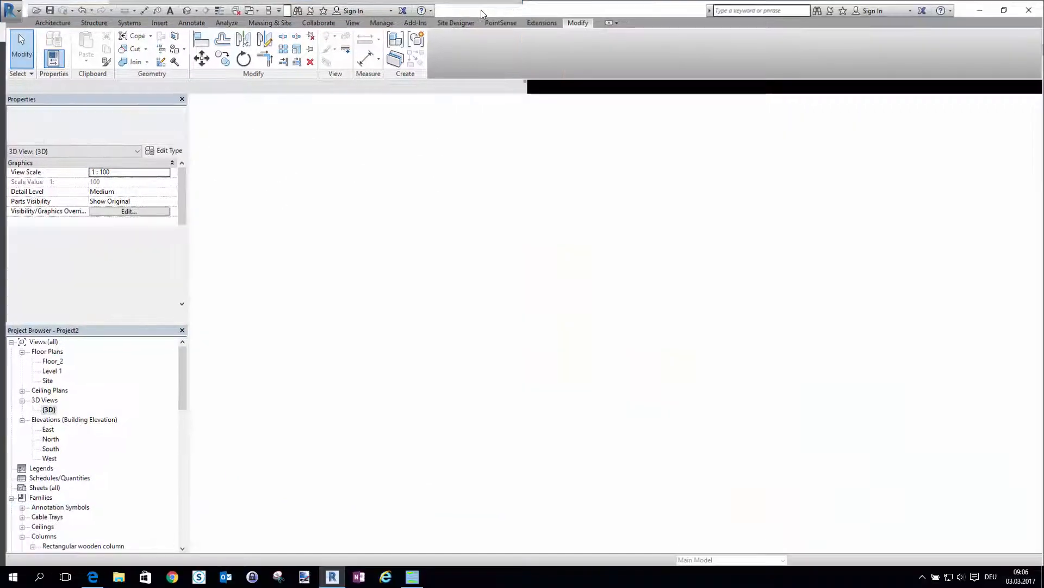
{"action": "middle_click_drag", "start_coordinate": [592, 422], "coordinate": [455, 265], "text": "shift"}
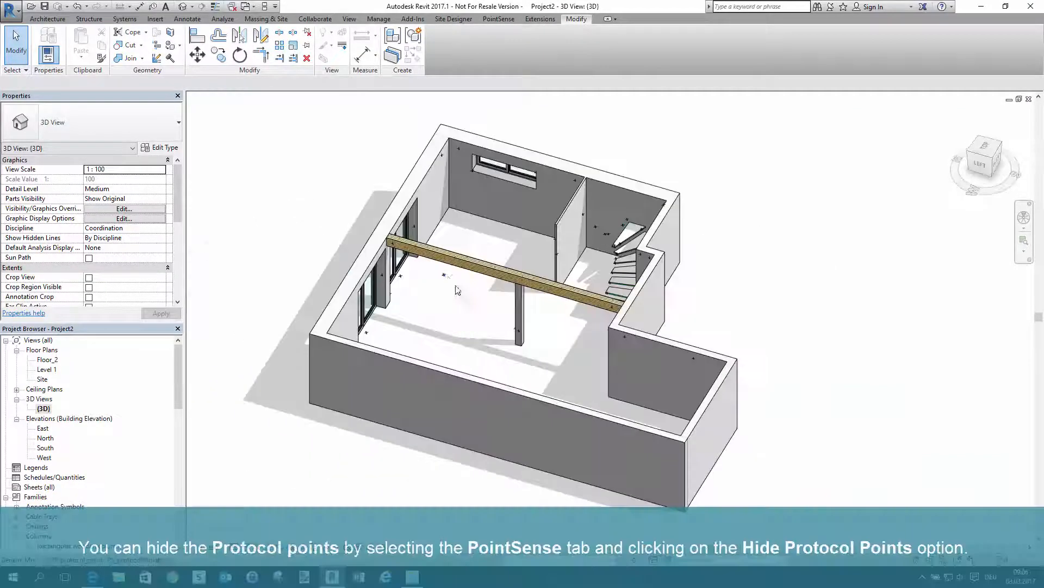
{"action": "left_click", "coordinate": [498, 19]}
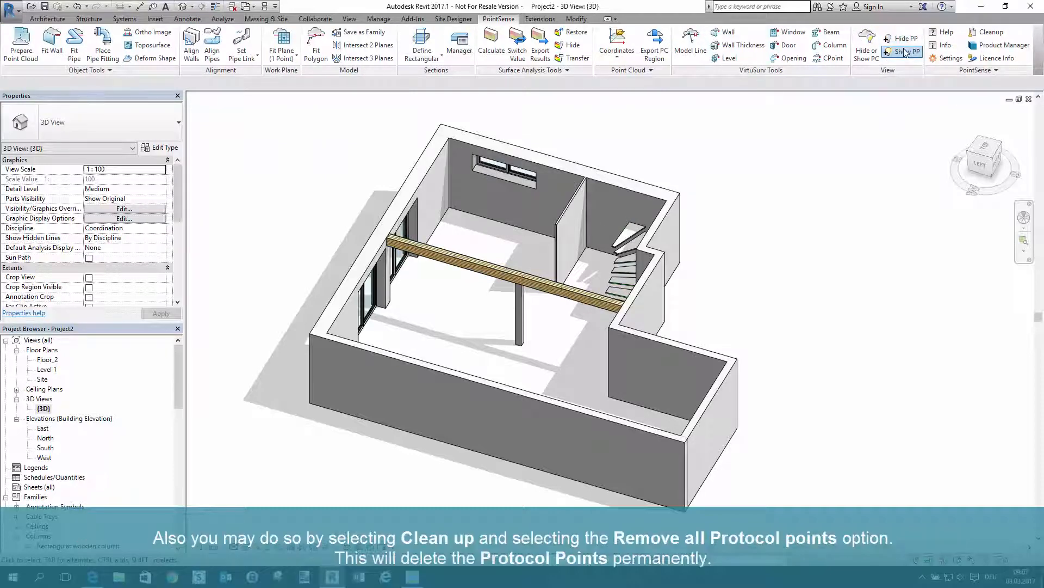
{"action": "left_click", "coordinate": [992, 34]}
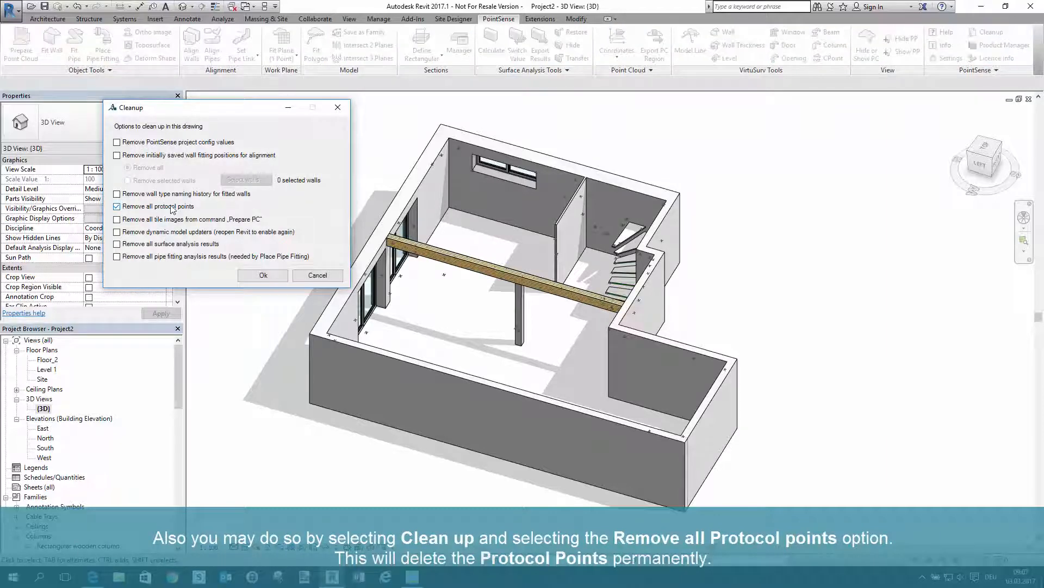
{"action": "left_click", "coordinate": [264, 275]}
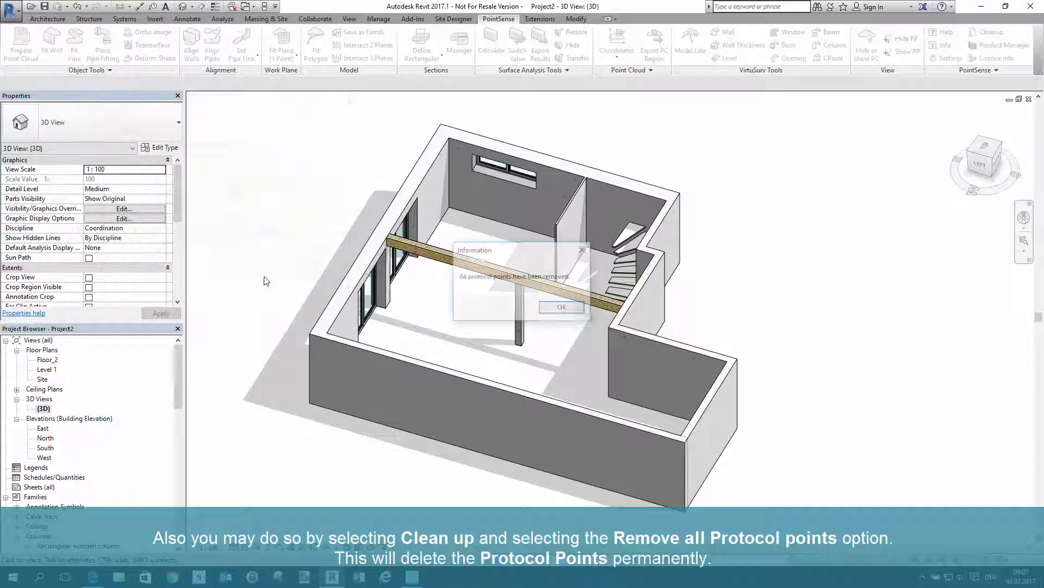
{"action": "left_click", "coordinate": [562, 308]}
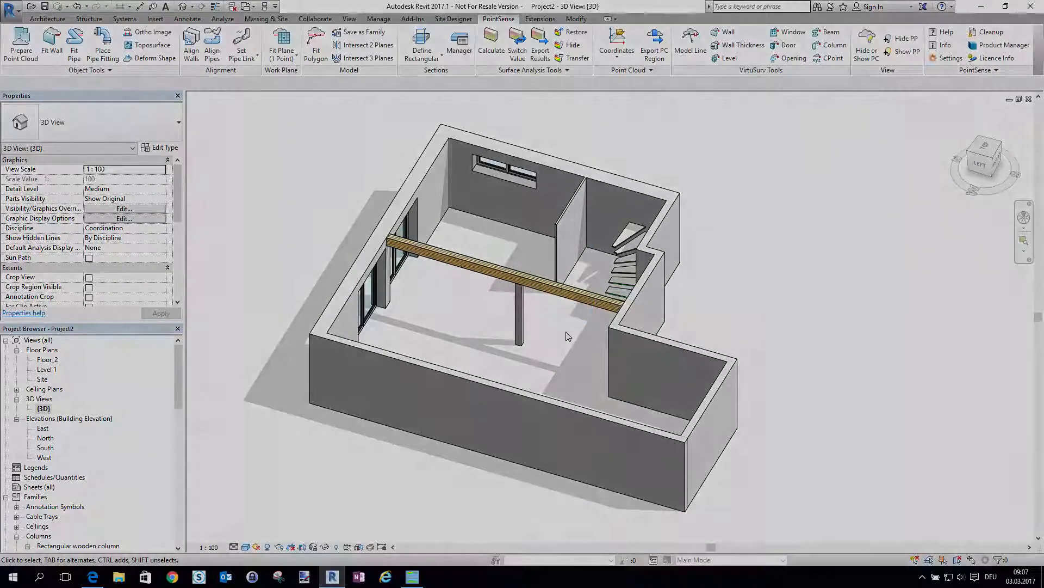